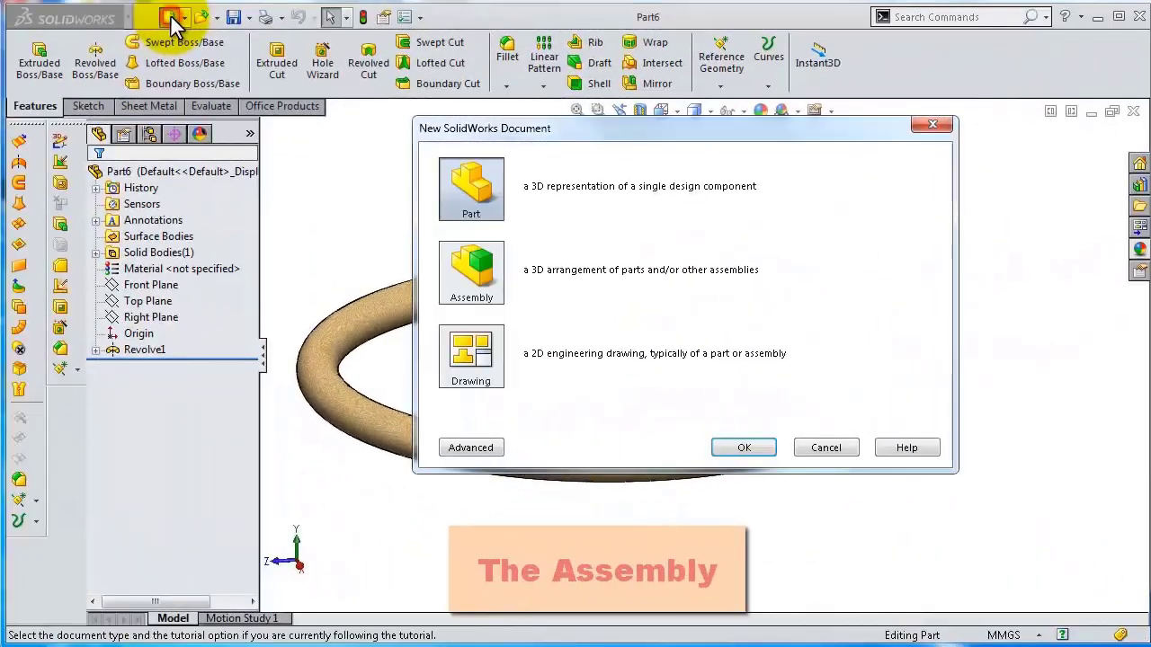
Step: Create the Assem1 assembly with view origins shown and fix the Part4 seat ring at its origin
{"action": "left_click", "coordinate": [471, 269]}
{"action": "left_click", "coordinate": [744, 447]}
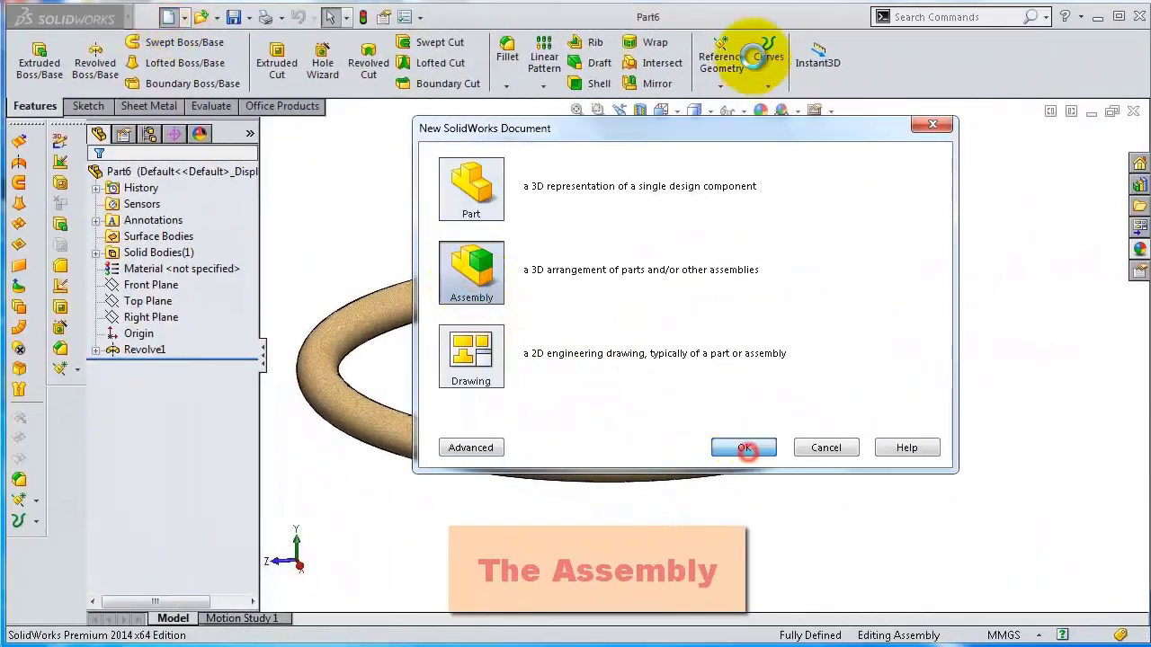
{"action": "left_click", "coordinate": [714, 113]}
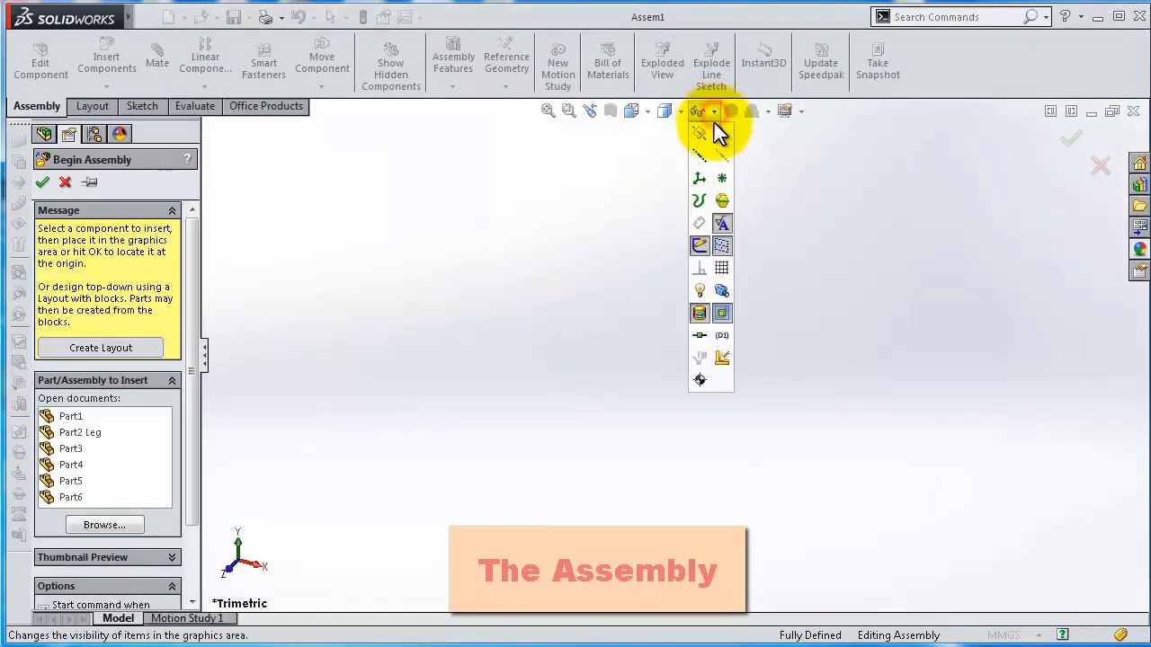
{"action": "left_click", "coordinate": [717, 123]}
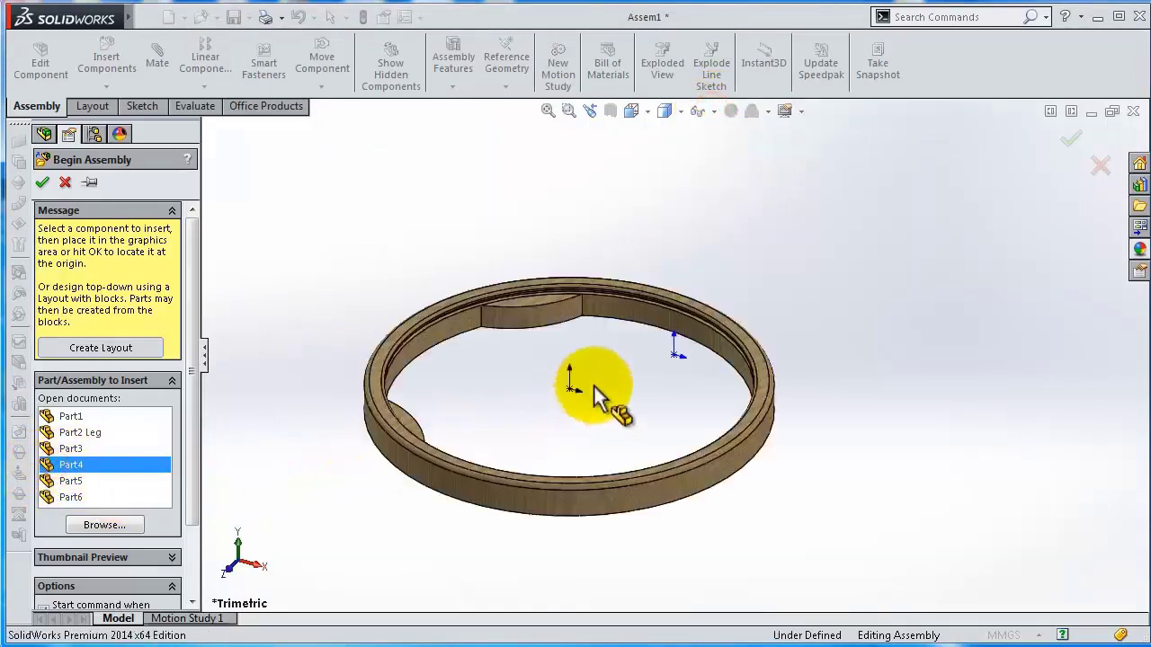
{"action": "left_click", "coordinate": [678, 360]}
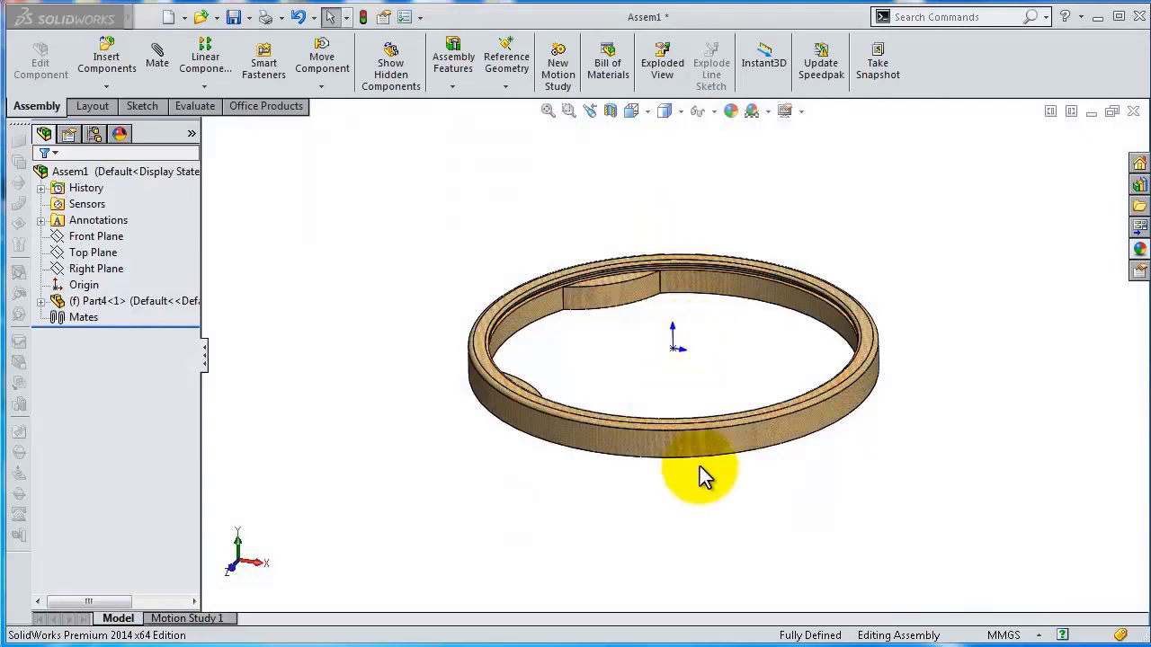
Step: Insert a Part2 Leg and place it beside the seat ring
{"action": "mouse_move", "coordinate": [700, 466]}
{"action": "middle_mouse_down"}
{"action": "mouse_move", "coordinate": [690, 513]}
{"action": "mouse_move", "coordinate": [708, 503]}
{"action": "middle_mouse_up"}
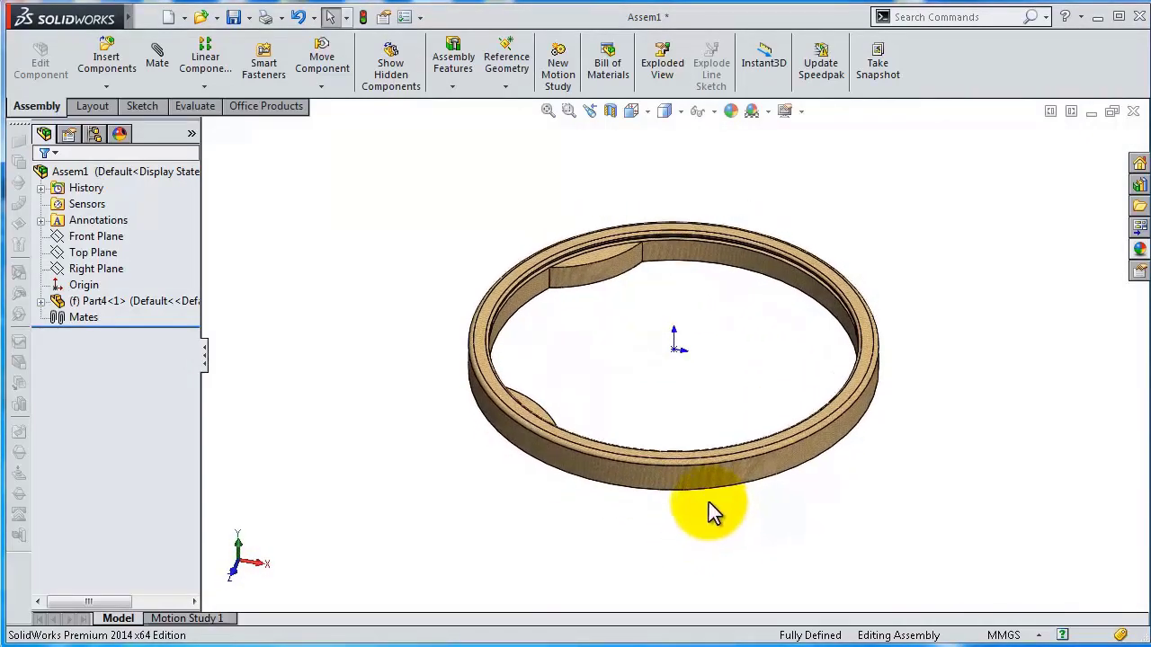
{"action": "left_click", "coordinate": [112, 60]}
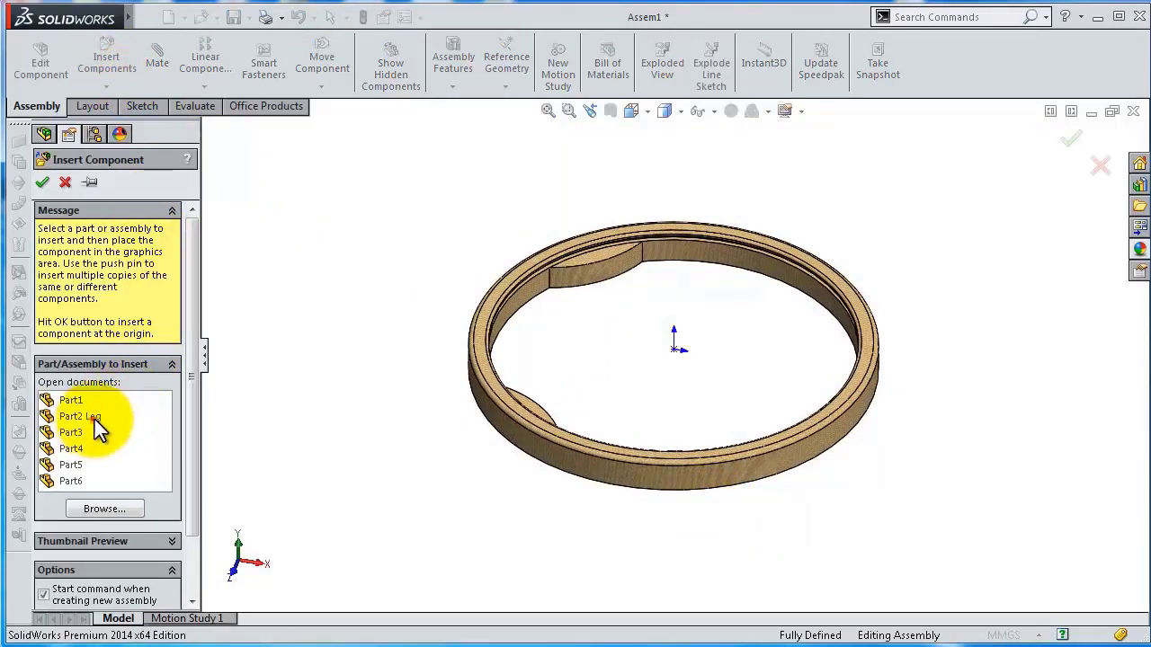
{"action": "left_click", "coordinate": [94, 419]}
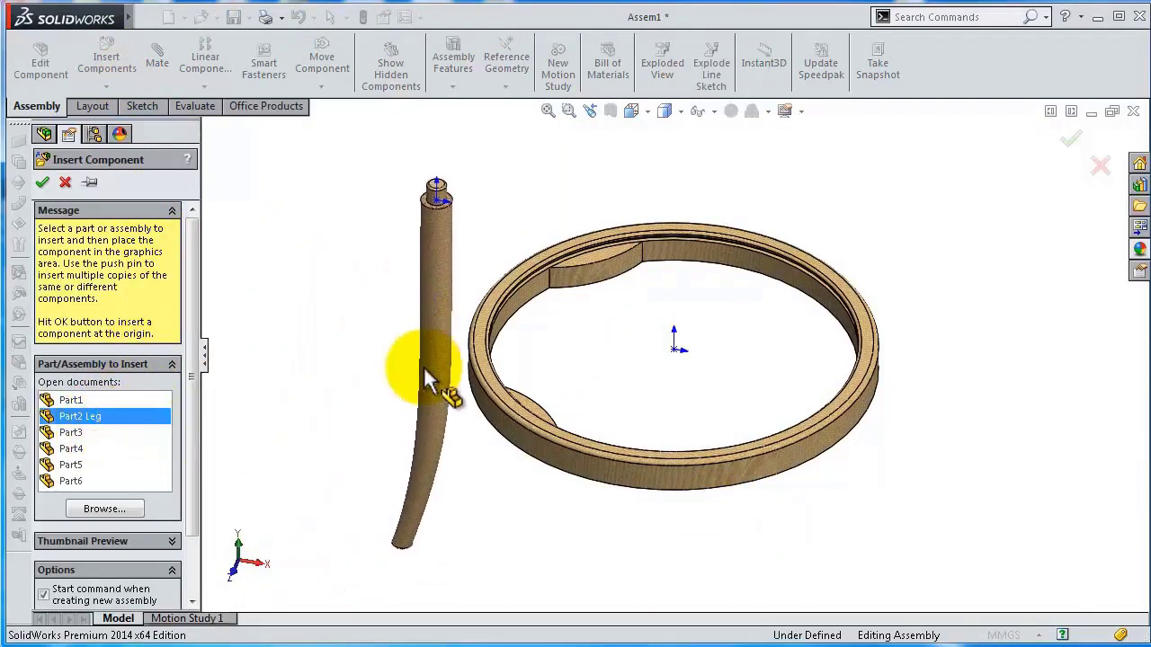
{"action": "left_click", "coordinate": [424, 371]}
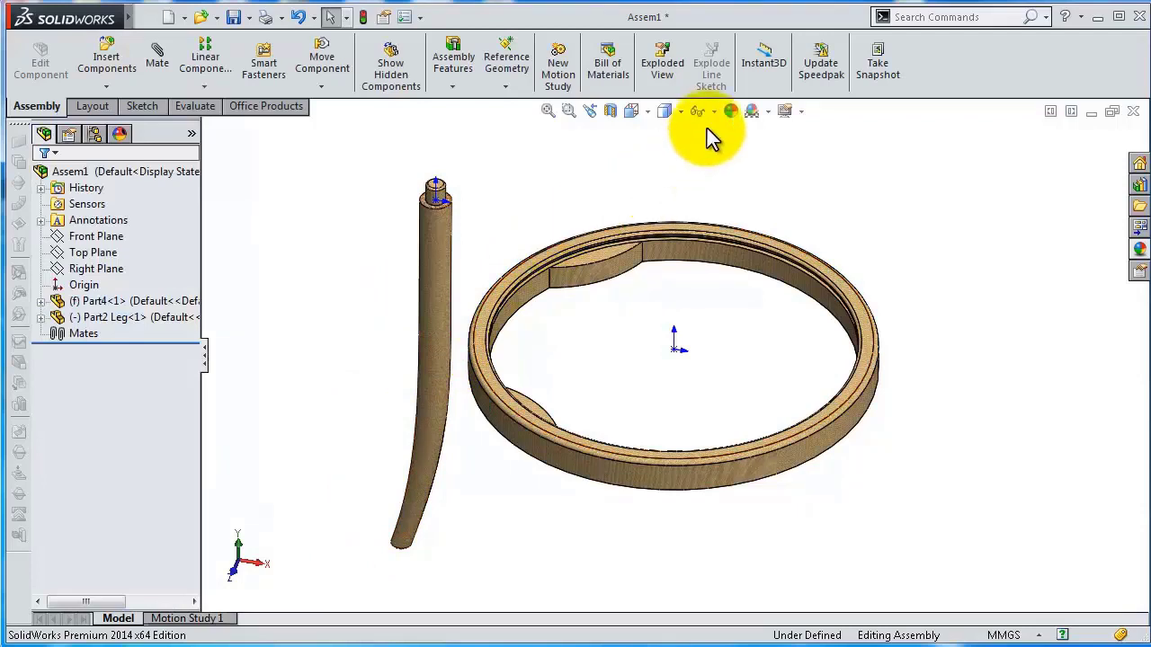
{"action": "left_click", "coordinate": [712, 112]}
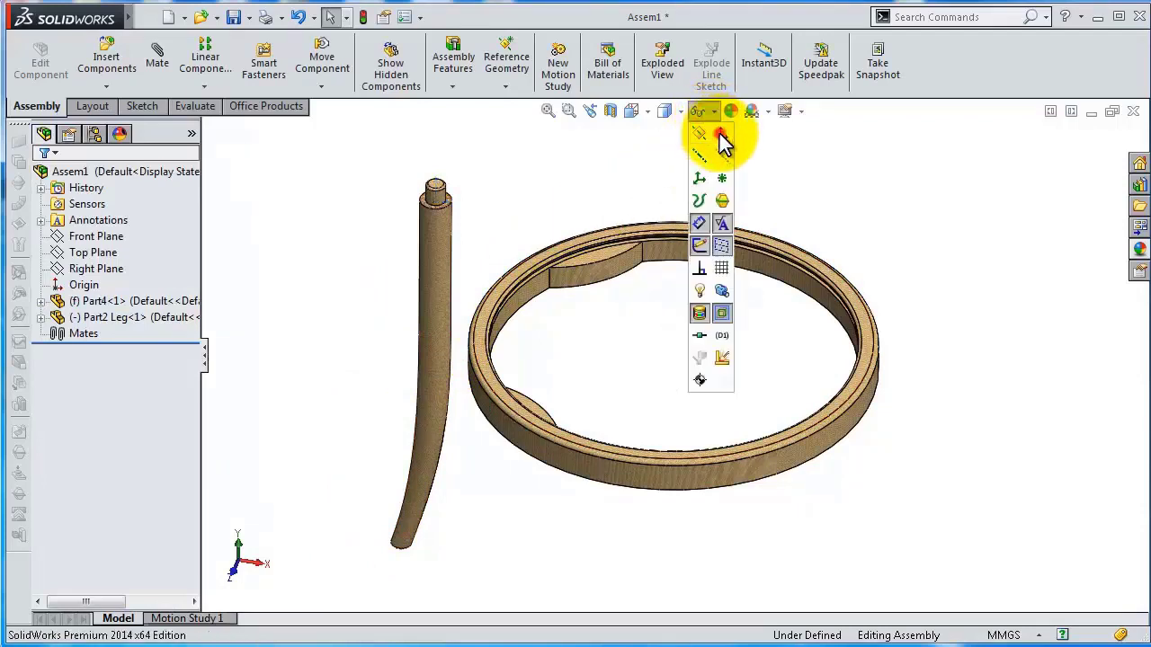
{"action": "left_click", "coordinate": [621, 170]}
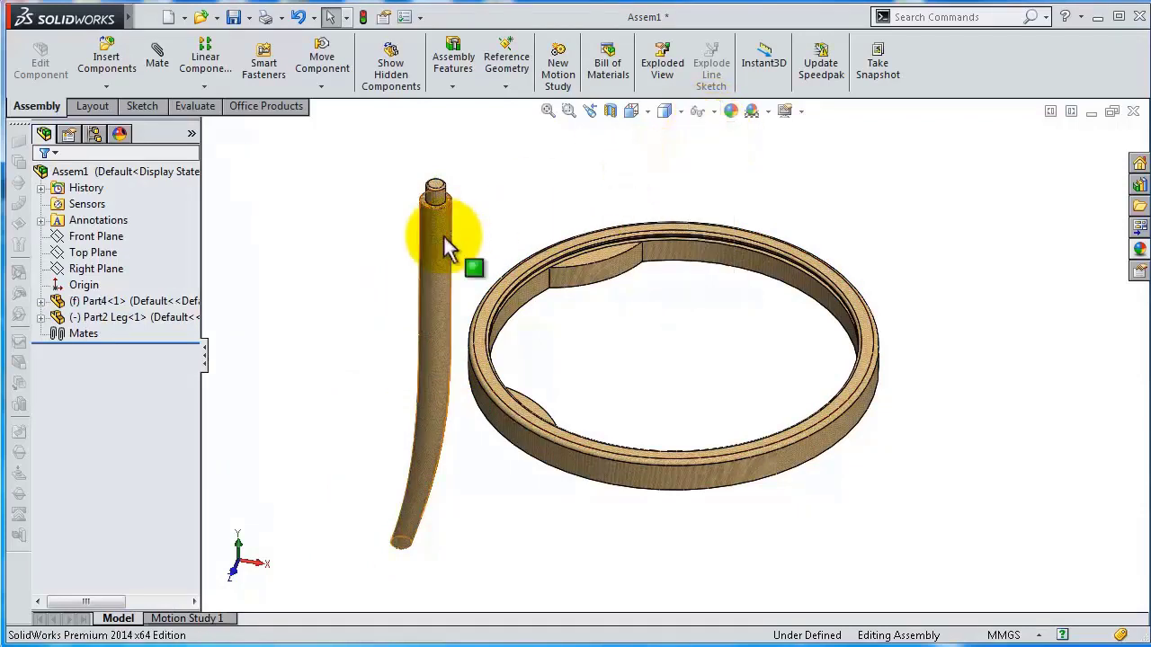
Step: Shift the leg left, make a second copy, and select its top peg face for mating
{"action": "mouse_move", "coordinate": [439, 235]}
{"action": "left_mouse_down"}
{"action": "mouse_move", "coordinate": [363, 247]}
{"action": "mouse_move", "coordinate": [432, 249]}
{"action": "left_mouse_up"}
{"action": "key", "text": "Escape"}
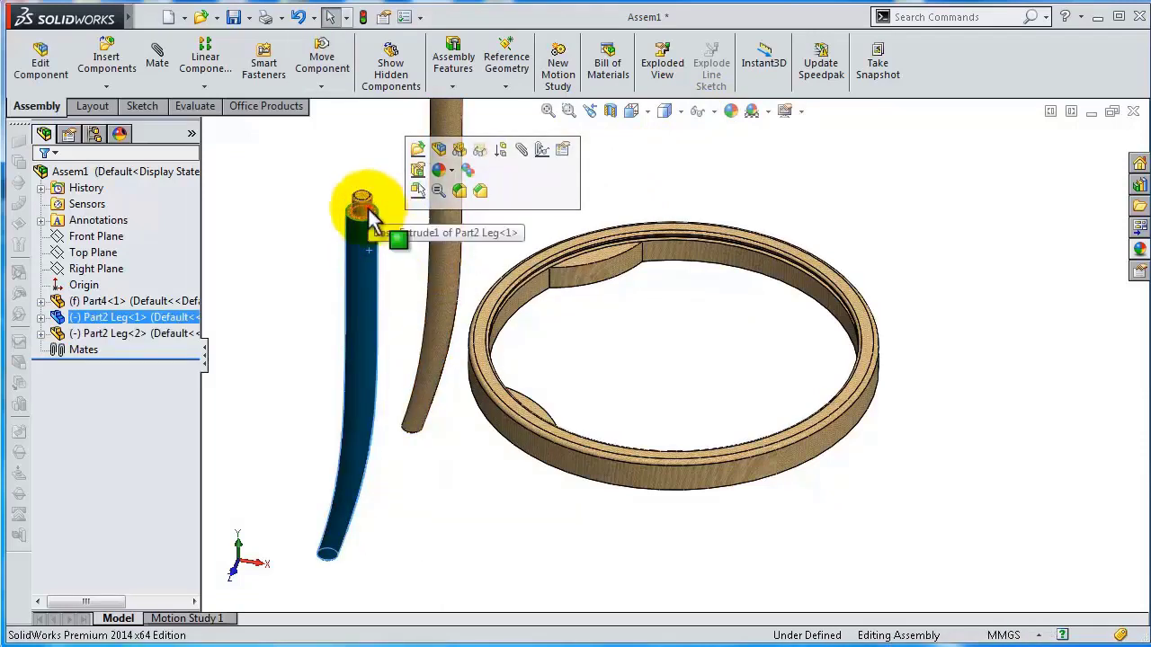
{"action": "left_click", "coordinate": [370, 210]}
{"action": "left_click", "coordinate": [519, 105]}
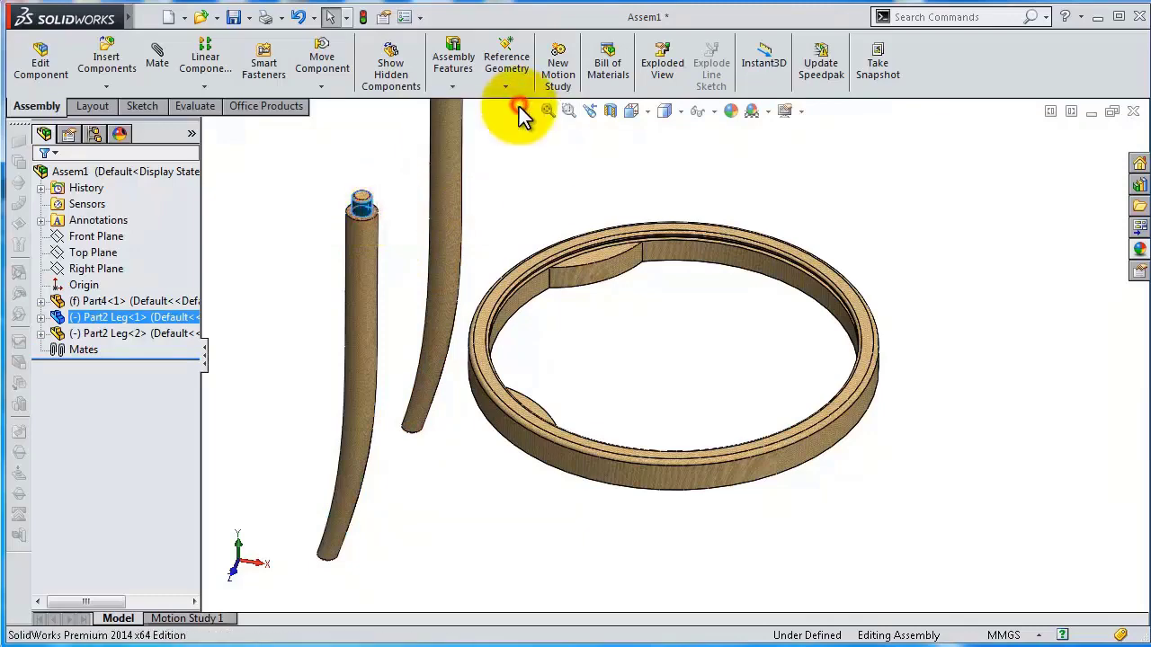
Step: Make the leg's peg concentric with the ring's underside hole
{"action": "middle_click_drag", "start_coordinate": [578, 497], "coordinate": [584, 328]}
{"action": "scroll", "coordinate": [499, 509], "scroll_direction": "down", "scroll_amount": 3}
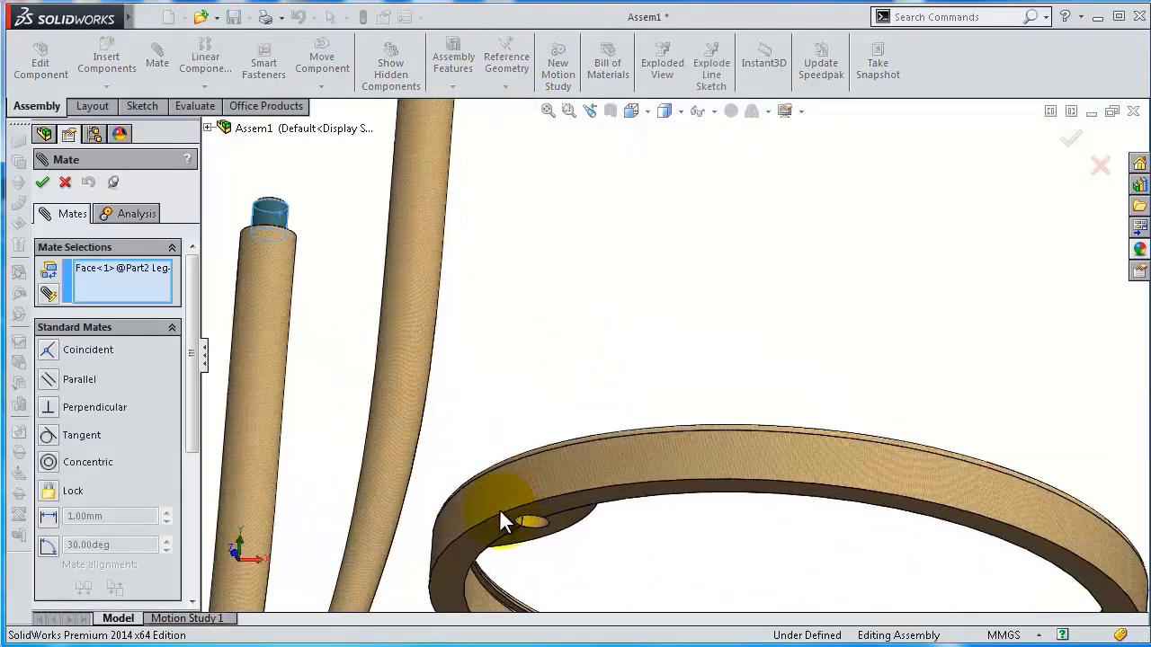
{"action": "scroll", "coordinate": [534, 503], "scroll_direction": "down", "scroll_amount": 3}
{"action": "scroll", "coordinate": [629, 449], "scroll_direction": "down", "scroll_amount": 2}
{"action": "left_click", "coordinate": [649, 425]}
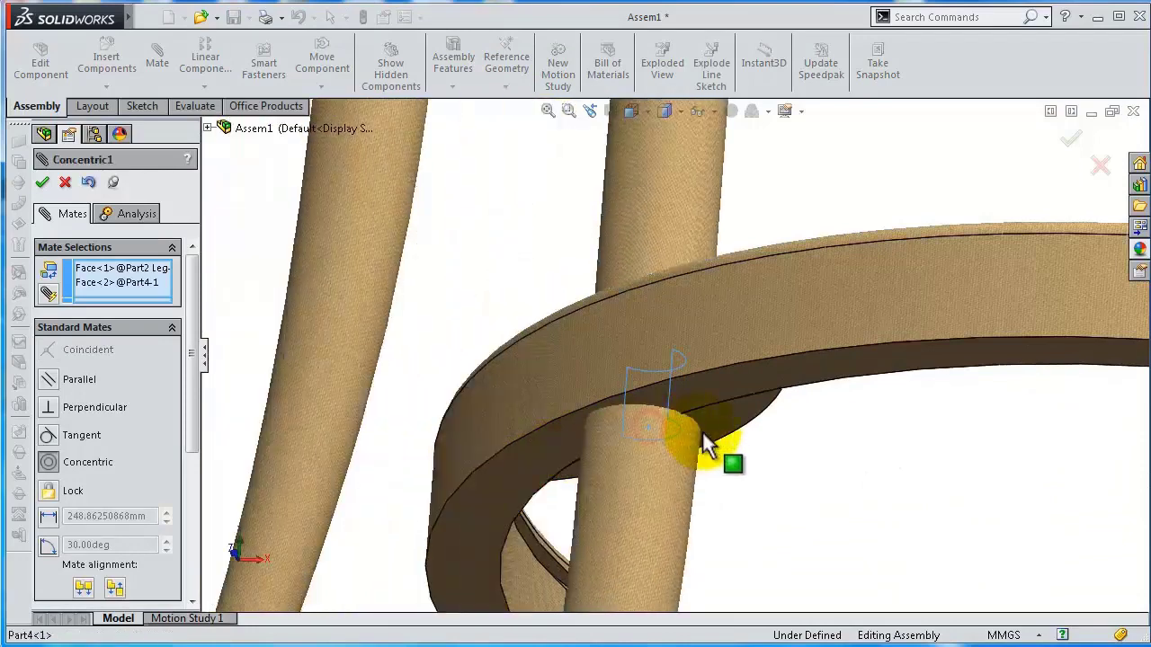
{"action": "left_click", "coordinate": [927, 461]}
Step: Slide the leg below the ring and mate the peg coincident with the face around the hole
{"action": "scroll", "coordinate": [898, 438], "scroll_direction": "up", "scroll_amount": 3}
{"action": "scroll", "coordinate": [783, 415], "scroll_direction": "up", "scroll_amount": 3}
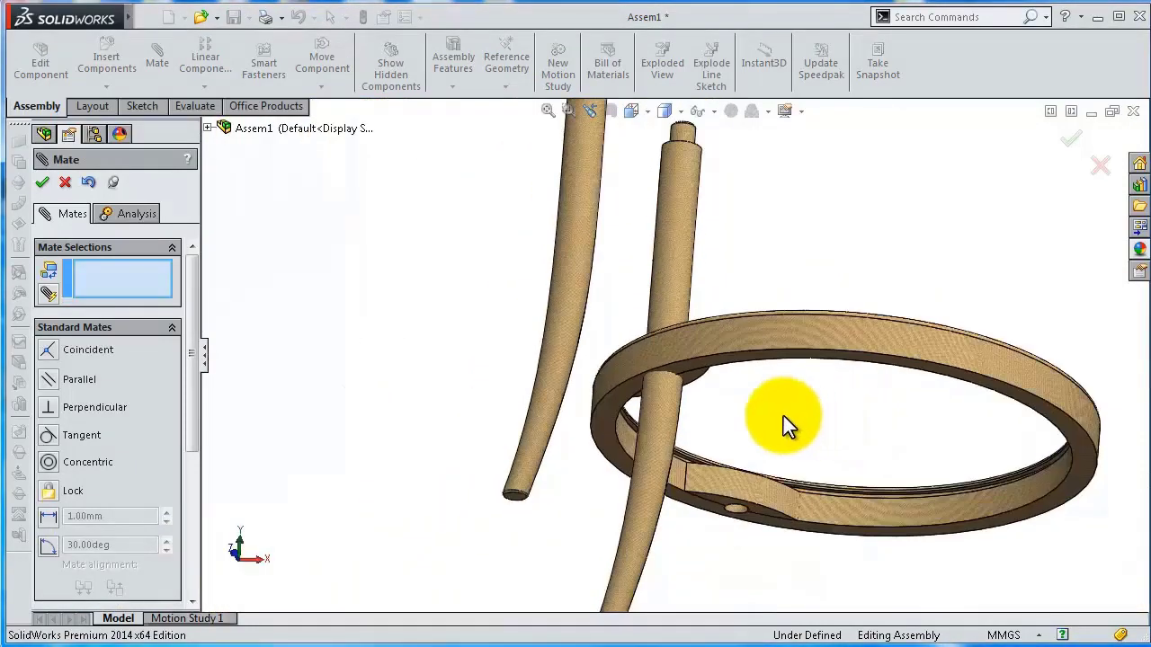
{"action": "left_click_drag", "start_coordinate": [660, 414], "coordinate": [566, 646]}
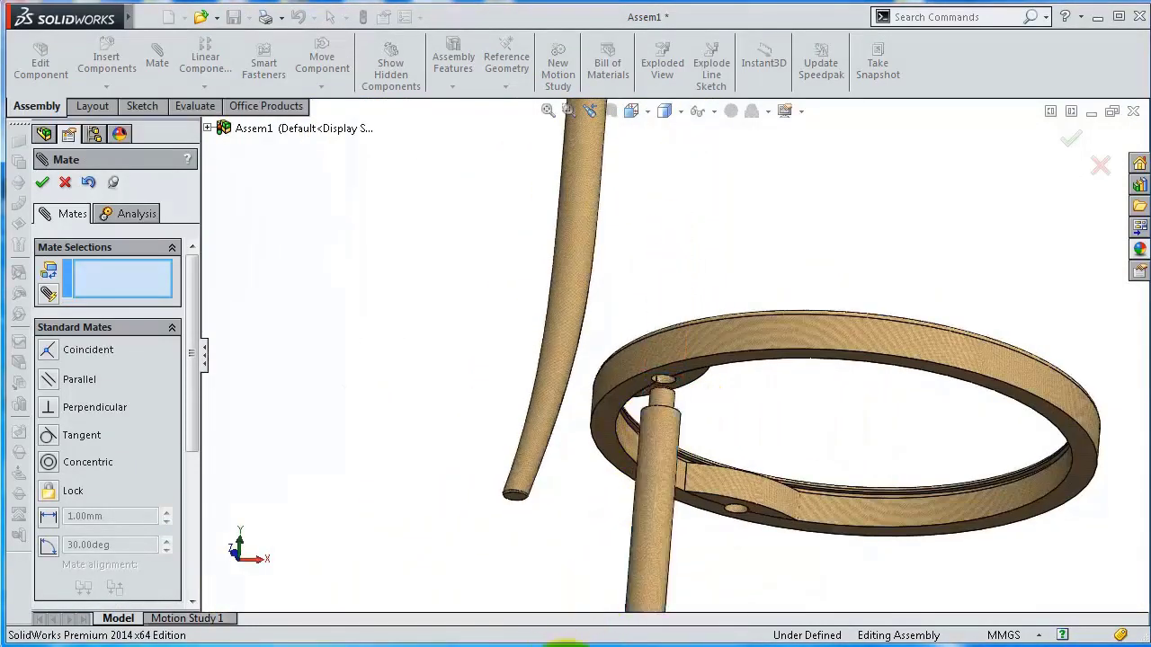
{"action": "mouse_move", "coordinate": [746, 398]}
{"action": "middle_mouse_down"}
{"action": "mouse_move", "coordinate": [735, 459]}
{"action": "mouse_move", "coordinate": [681, 510]}
{"action": "mouse_move", "coordinate": [663, 552]}
{"action": "mouse_move", "coordinate": [641, 458]}
{"action": "middle_mouse_up"}
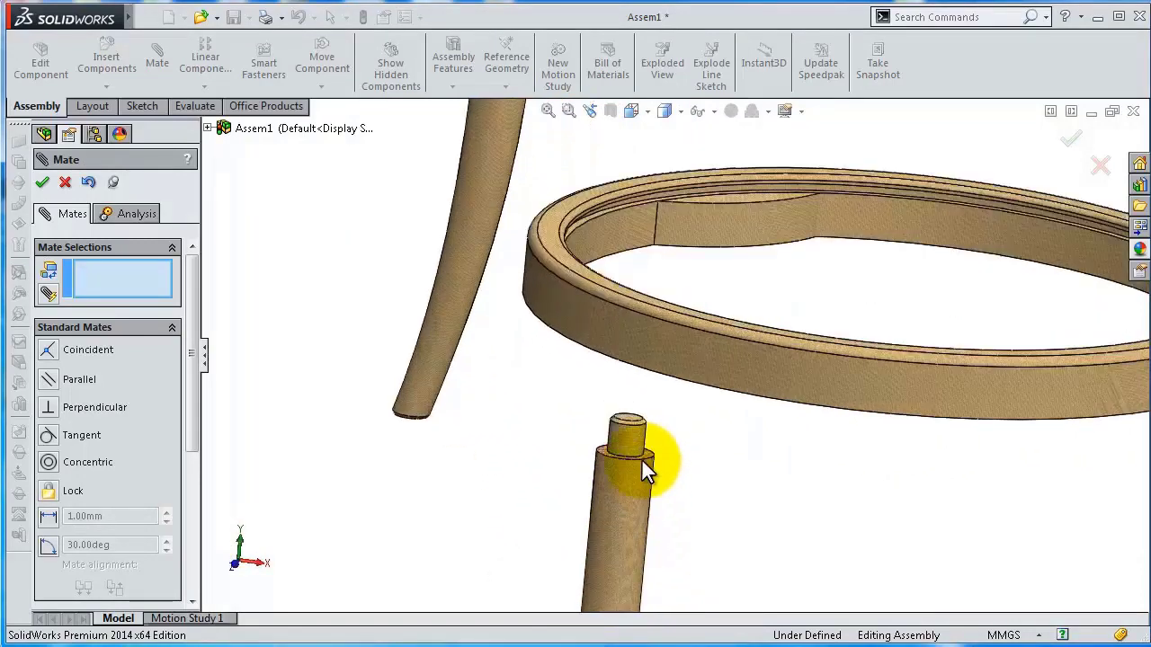
{"action": "scroll", "coordinate": [636, 408], "scroll_direction": "down", "scroll_amount": 3}
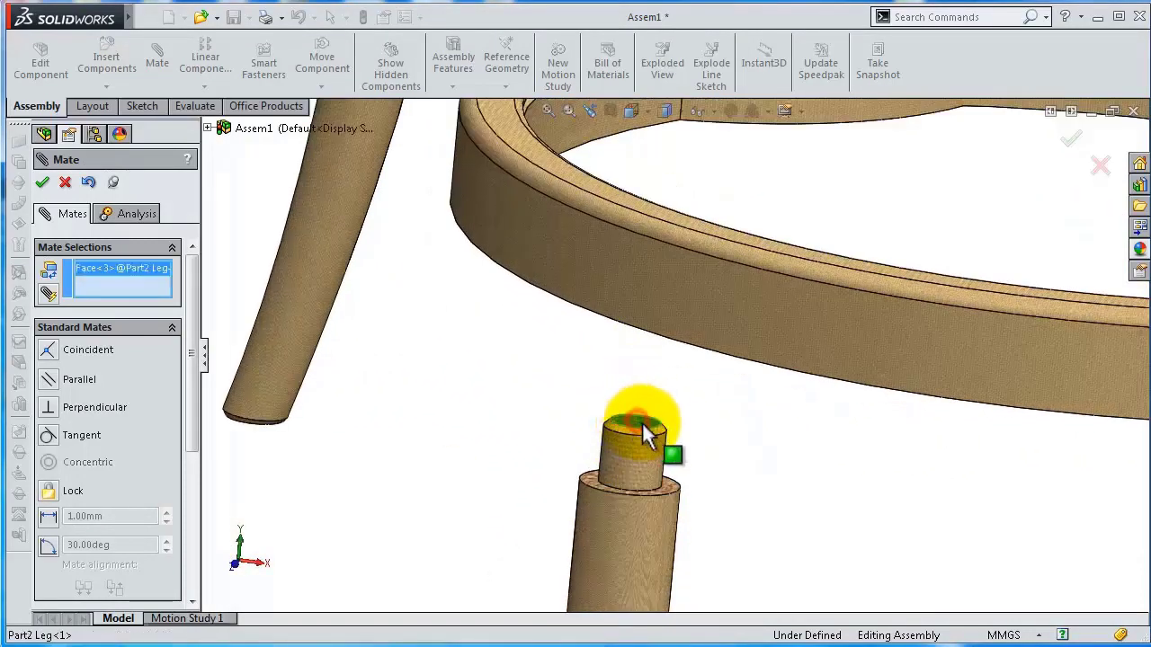
{"action": "middle_click_drag", "start_coordinate": [691, 443], "coordinate": [713, 231]}
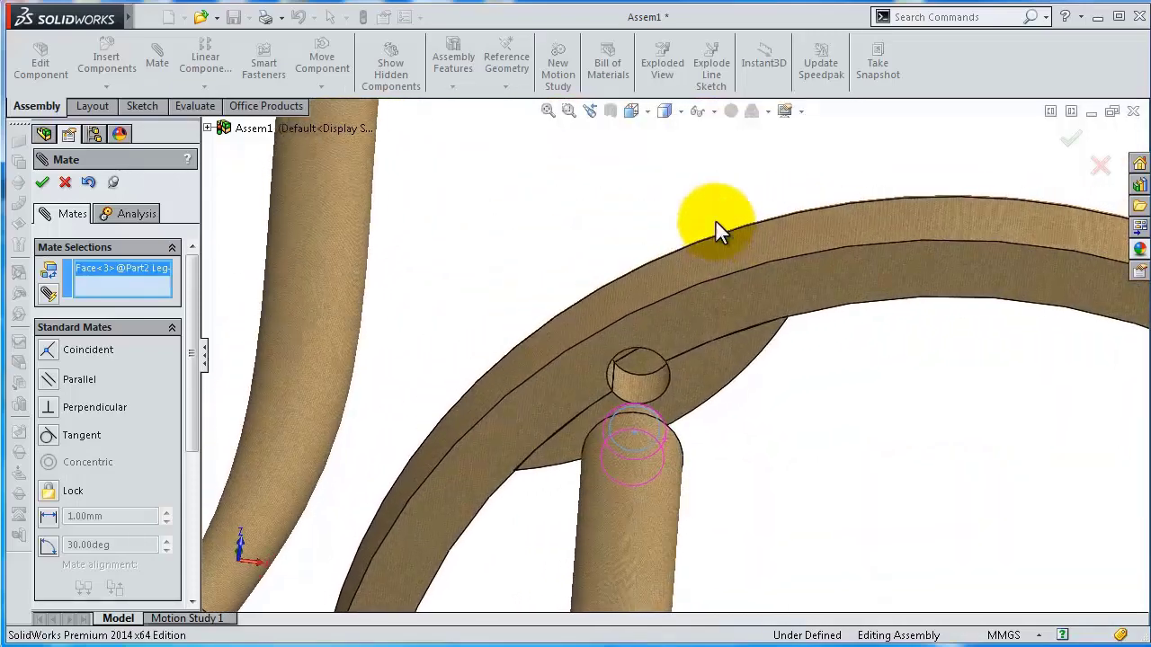
{"action": "left_click", "coordinate": [649, 365]}
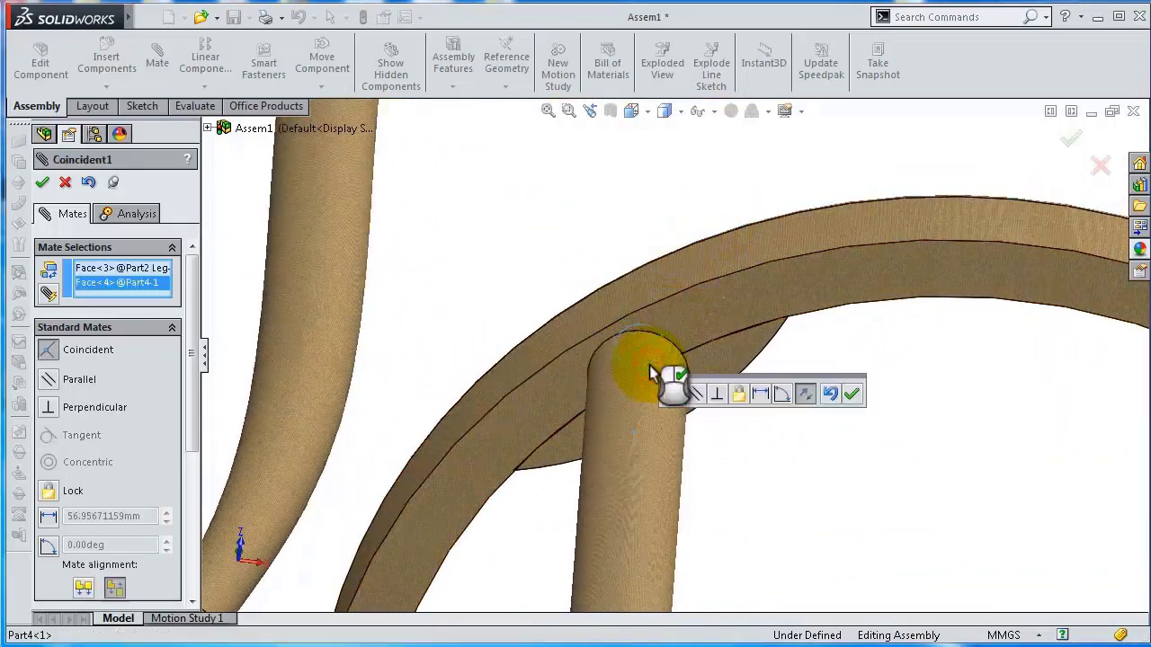
{"action": "left_click", "coordinate": [852, 393]}
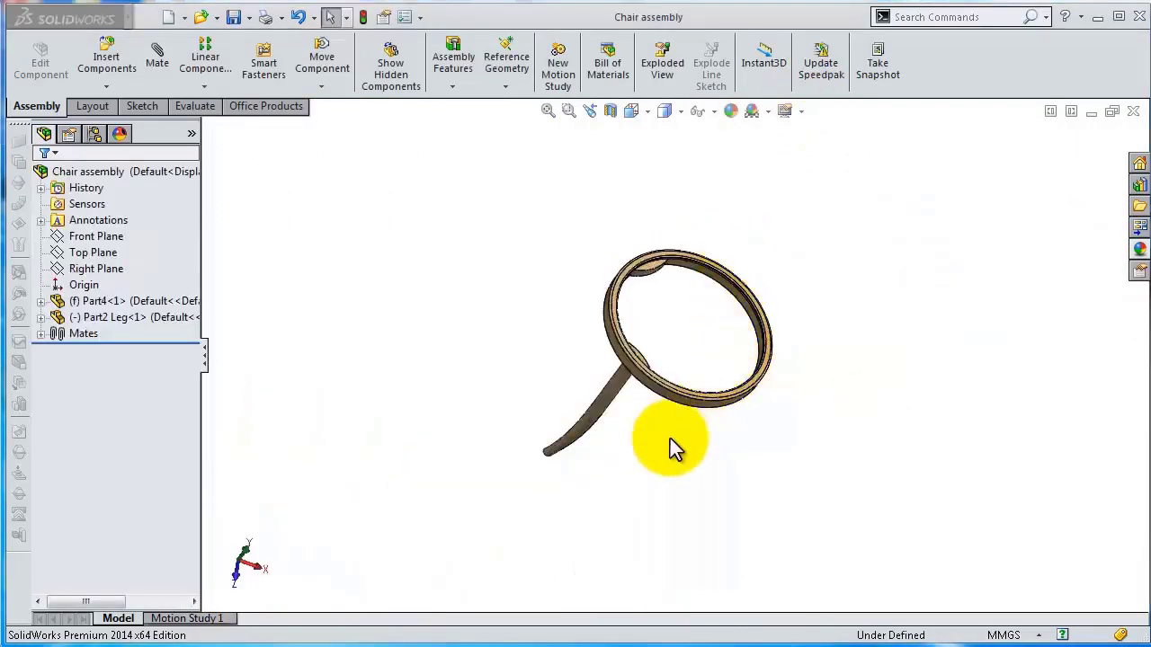
Step: Swing the leg and expand Part2 Leg in the tree to reveal its Right Plane
{"action": "mouse_move", "coordinate": [670, 440]}
{"action": "middle_mouse_down"}
{"action": "mouse_move", "coordinate": [763, 277]}
{"action": "mouse_move", "coordinate": [776, 303]}
{"action": "mouse_move", "coordinate": [689, 360]}
{"action": "mouse_move", "coordinate": [624, 359]}
{"action": "mouse_move", "coordinate": [612, 341]}
{"action": "mouse_move", "coordinate": [740, 303]}
{"action": "mouse_move", "coordinate": [815, 297]}
{"action": "middle_mouse_up"}
{"action": "left_click_drag", "start_coordinate": [725, 399], "coordinate": [727, 385]}
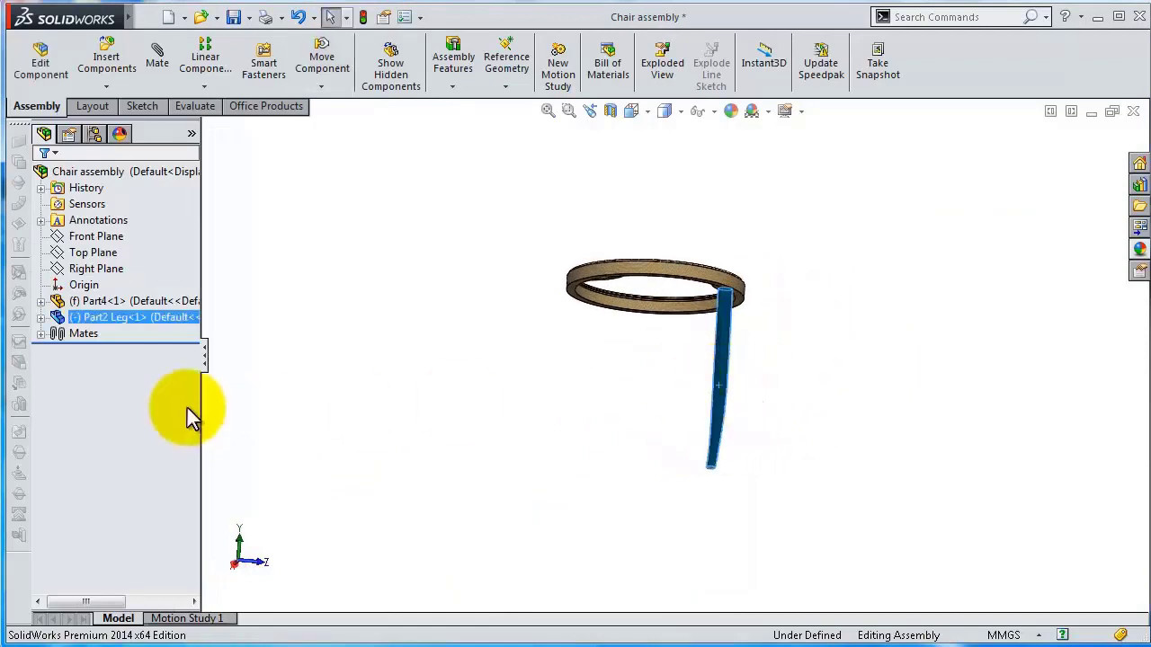
{"action": "left_click", "coordinate": [41, 317]}
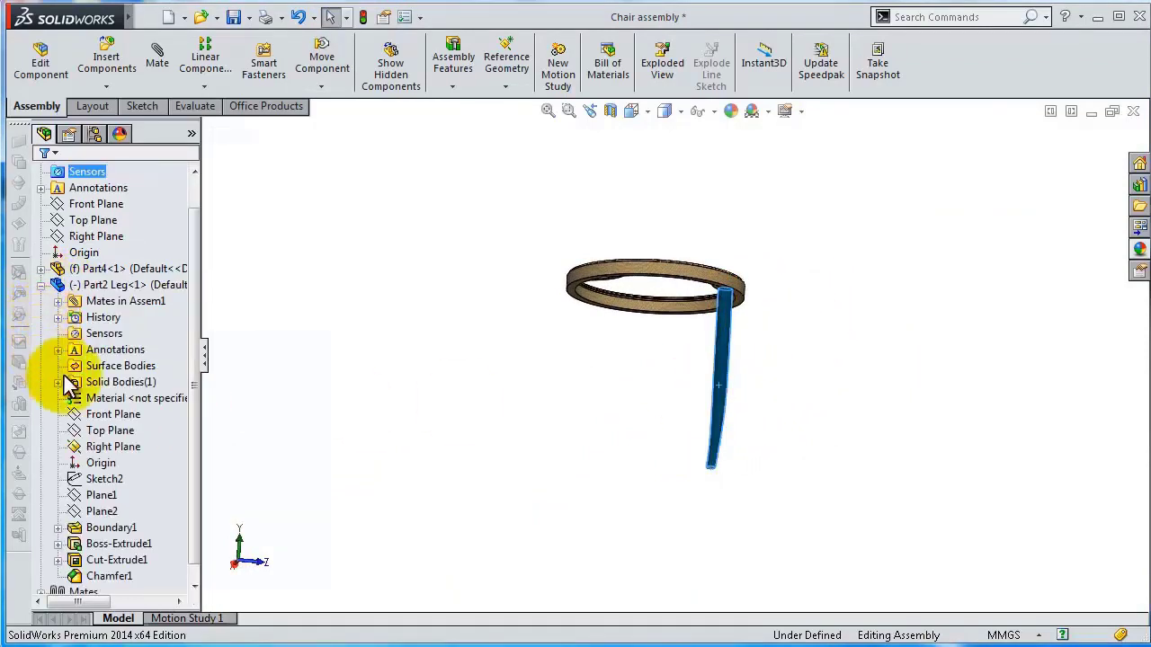
{"action": "left_click", "coordinate": [121, 430]}
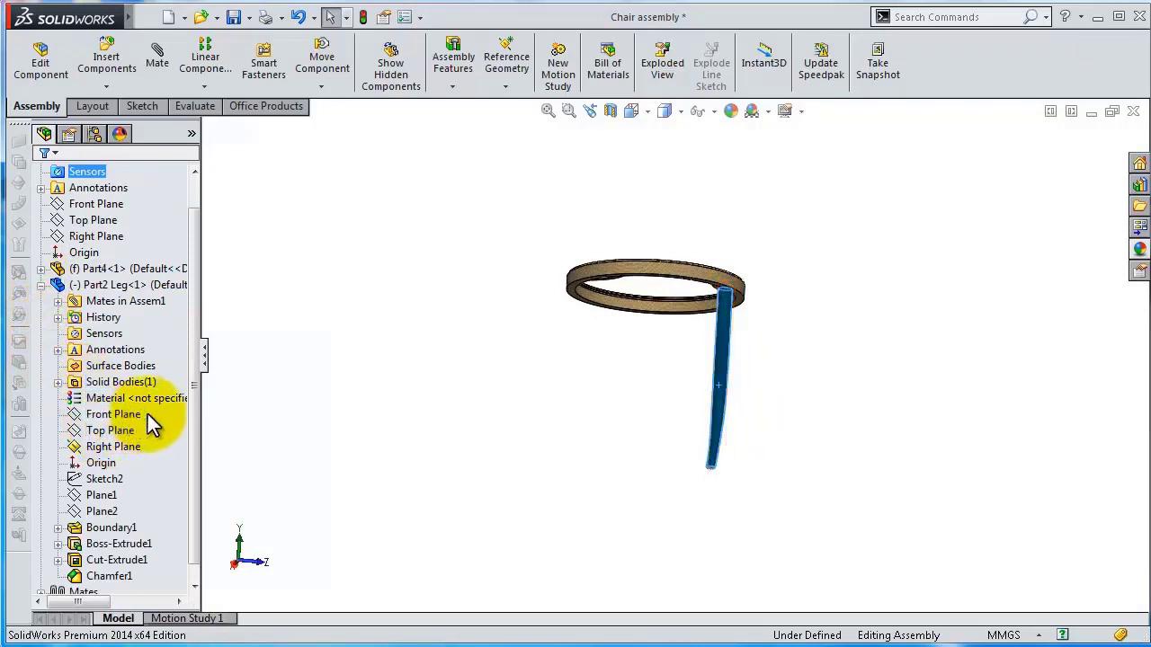
{"action": "left_click", "coordinate": [110, 447]}
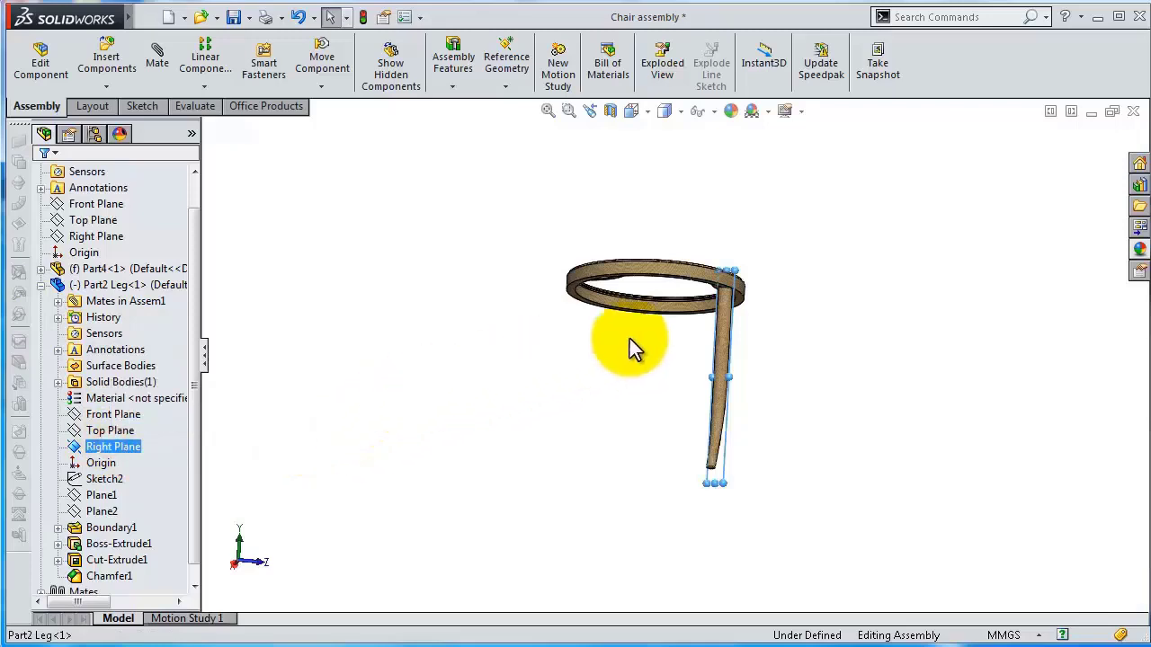
{"action": "mouse_move", "coordinate": [629, 339]}
{"action": "middle_mouse_down"}
{"action": "mouse_move", "coordinate": [495, 452]}
{"action": "mouse_move", "coordinate": [509, 419]}
{"action": "mouse_move", "coordinate": [521, 413]}
{"action": "mouse_move", "coordinate": [519, 527]}
{"action": "mouse_move", "coordinate": [522, 514]}
{"action": "mouse_move", "coordinate": [445, 476]}
{"action": "mouse_move", "coordinate": [476, 503]}
{"action": "mouse_move", "coordinate": [547, 513]}
{"action": "middle_mouse_up"}
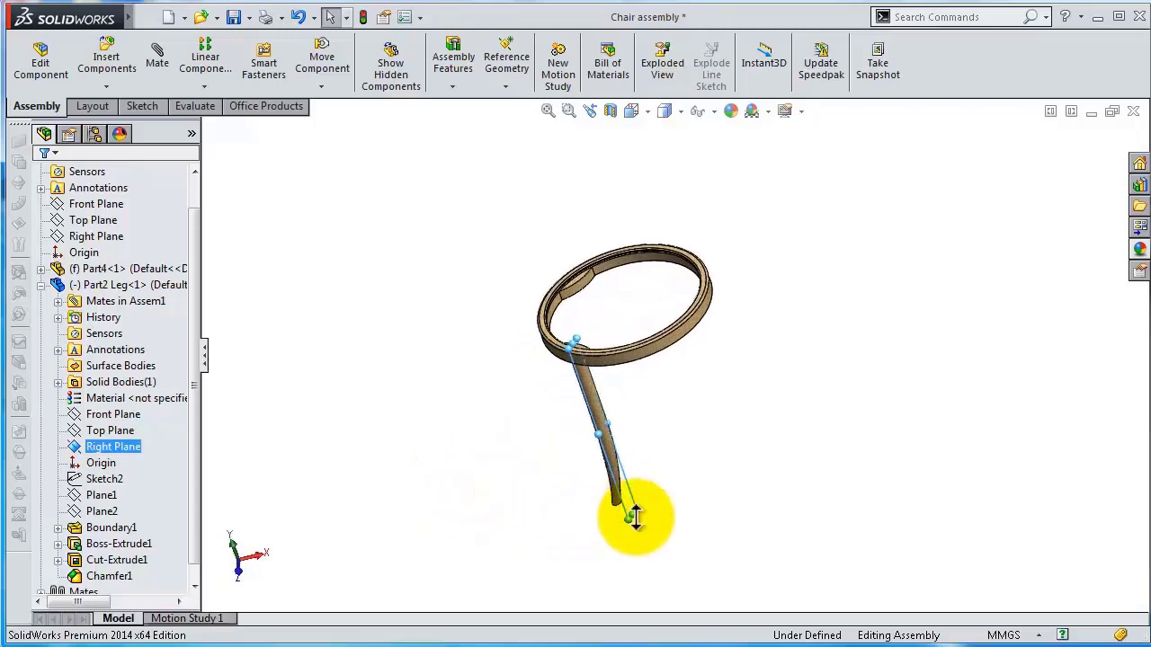
{"action": "mouse_move", "coordinate": [629, 519]}
{"action": "left_mouse_down"}
{"action": "mouse_move", "coordinate": [651, 555]}
{"action": "mouse_move", "coordinate": [698, 470]}
{"action": "left_mouse_up"}
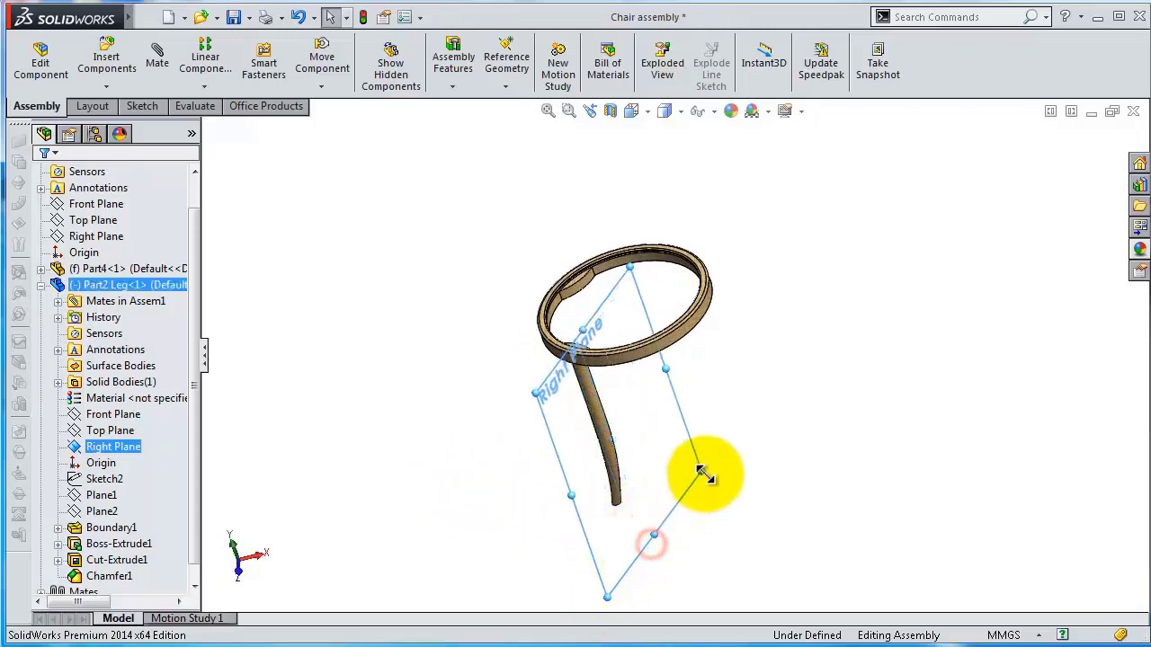
Step: Select the assembly Front Plane together with the leg's Right Plane
{"action": "left_click", "coordinate": [90, 207]}
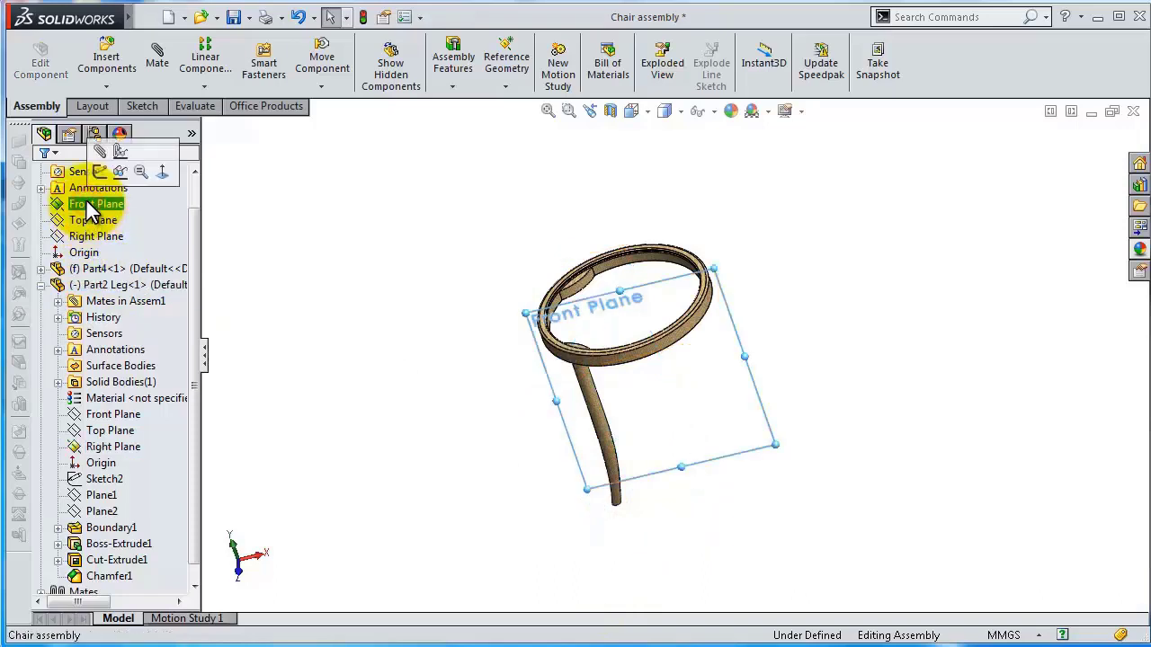
{"action": "left_click", "coordinate": [112, 447], "text": "ctrl"}
{"action": "mouse_move", "coordinate": [424, 398]}
{"action": "middle_mouse_down"}
{"action": "mouse_move", "coordinate": [447, 536]}
{"action": "mouse_move", "coordinate": [450, 506]}
{"action": "middle_mouse_up"}
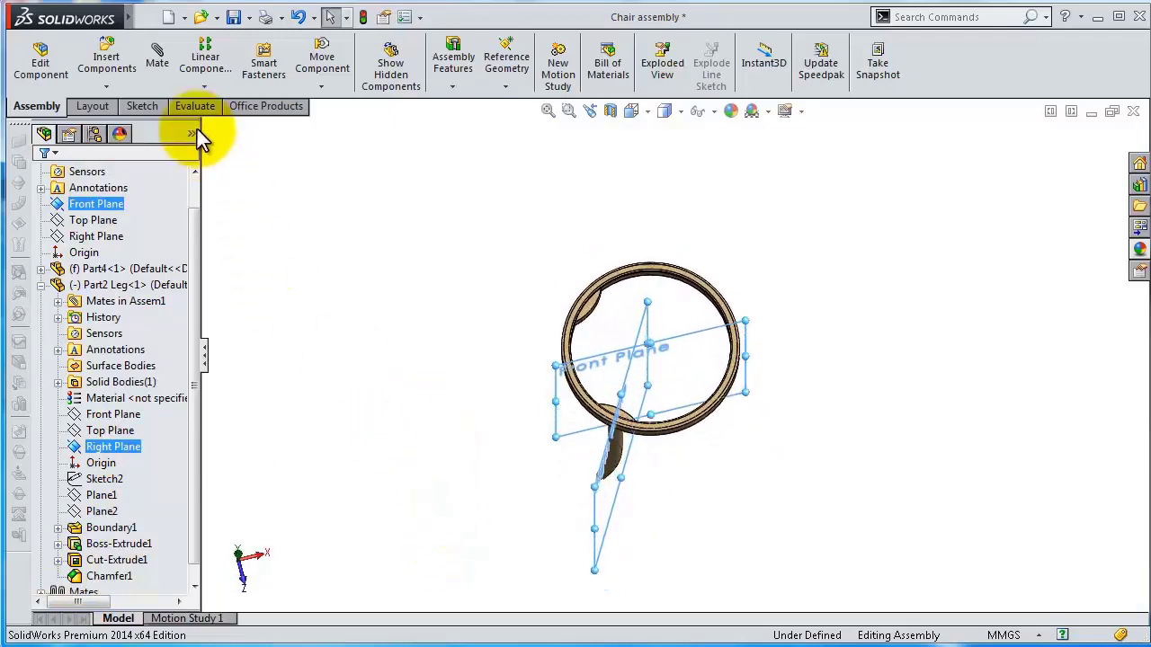
Step: Set a 45° Angle mate between the planes, flipping direction and alignment so the leg hangs below
{"action": "left_click", "coordinate": [164, 75]}
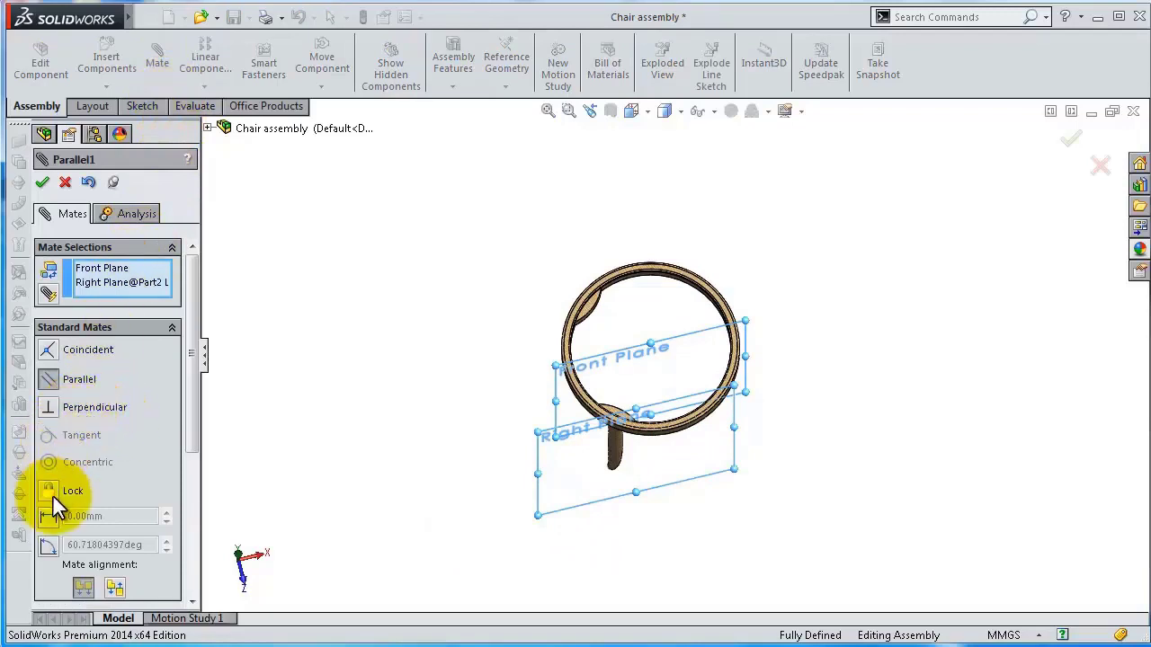
{"action": "left_click", "coordinate": [50, 550]}
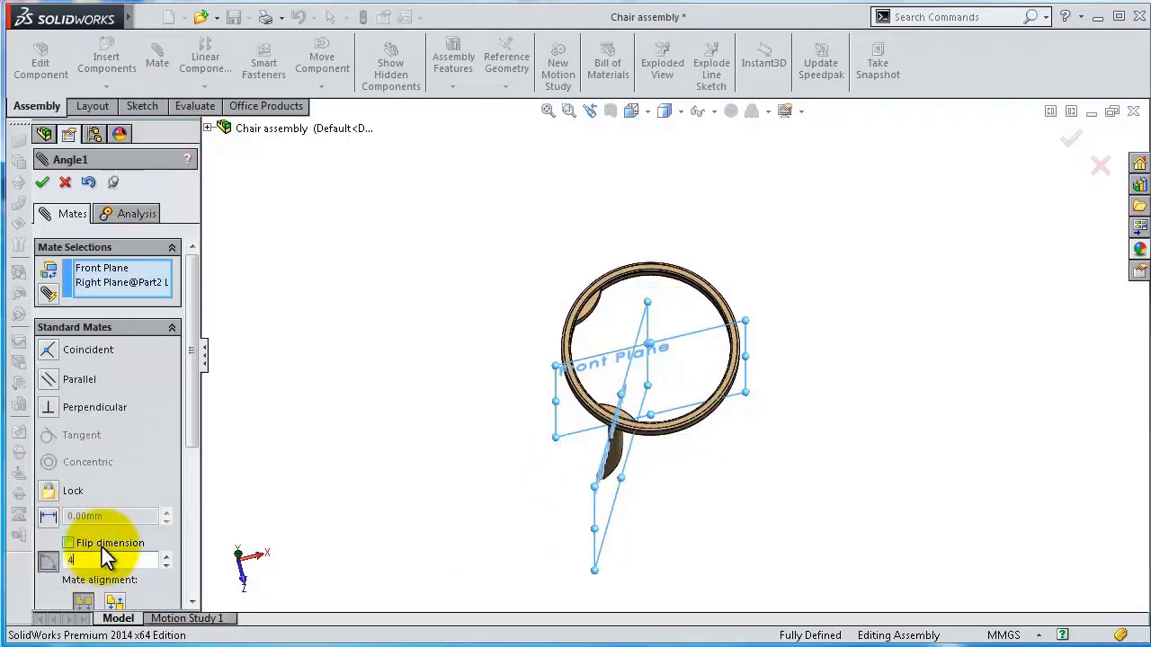
{"action": "type", "text": "45.00deg"}
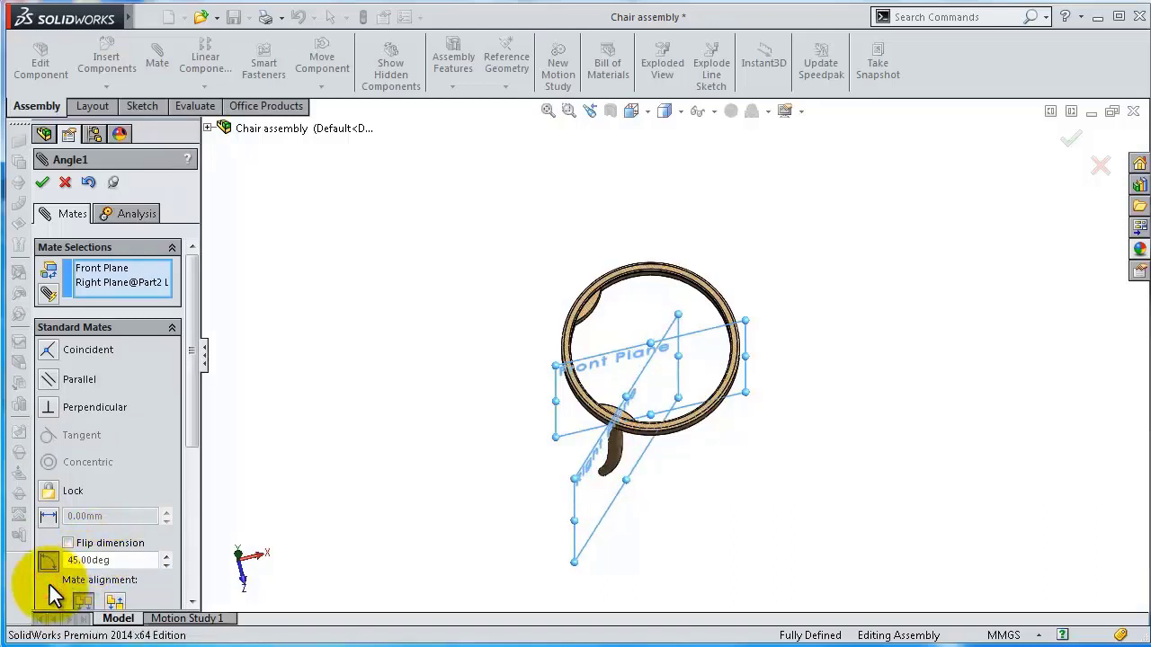
{"action": "left_click", "coordinate": [113, 601]}
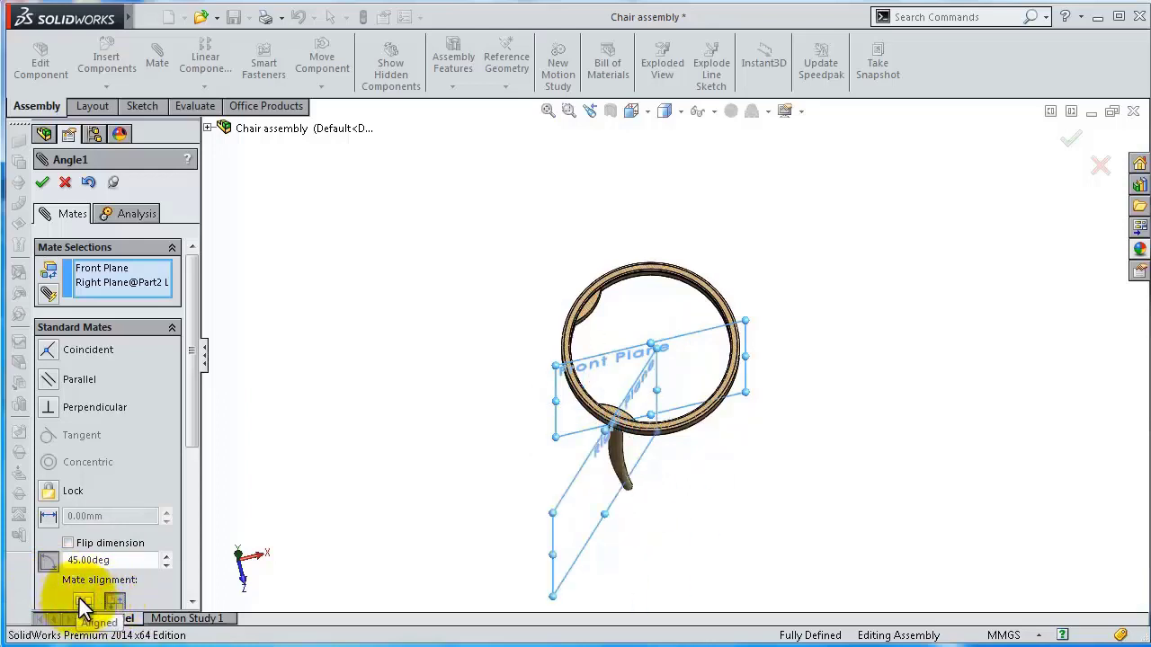
{"action": "mouse_move", "coordinate": [404, 531]}
{"action": "middle_mouse_down"}
{"action": "mouse_move", "coordinate": [417, 459]}
{"action": "mouse_move", "coordinate": [409, 468]}
{"action": "middle_mouse_up"}
{"action": "left_click", "coordinate": [90, 602]}
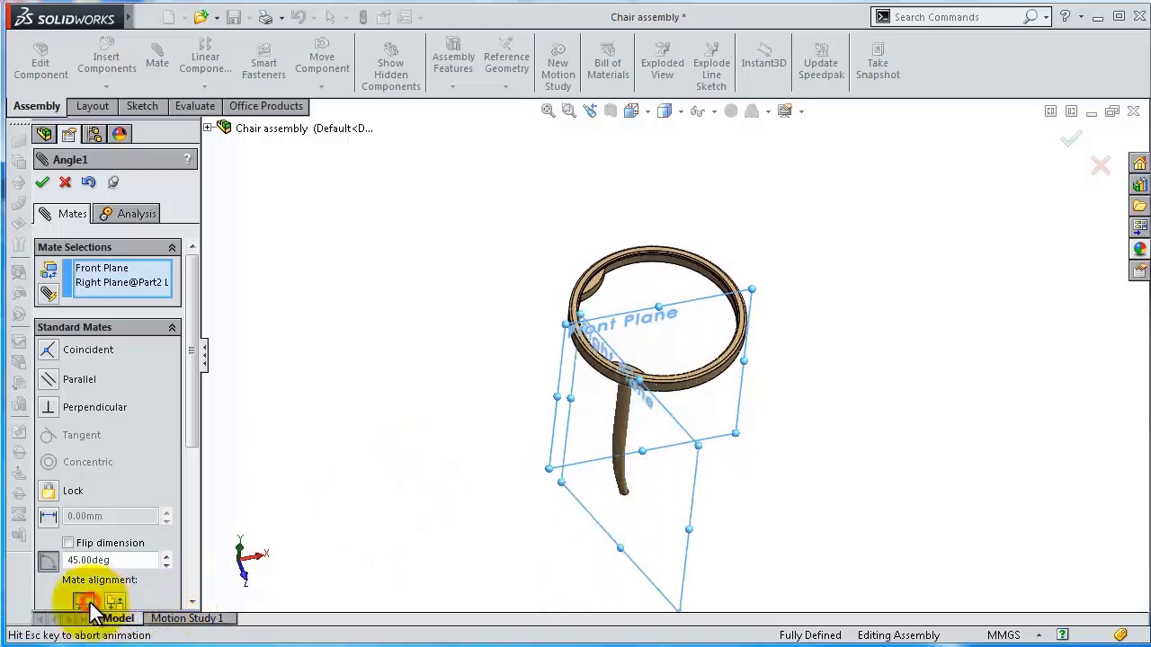
{"action": "mouse_move", "coordinate": [534, 380]}
{"action": "middle_mouse_down"}
{"action": "mouse_move", "coordinate": [559, 393]}
{"action": "mouse_move", "coordinate": [557, 457]}
{"action": "mouse_move", "coordinate": [559, 407]}
{"action": "middle_mouse_up"}
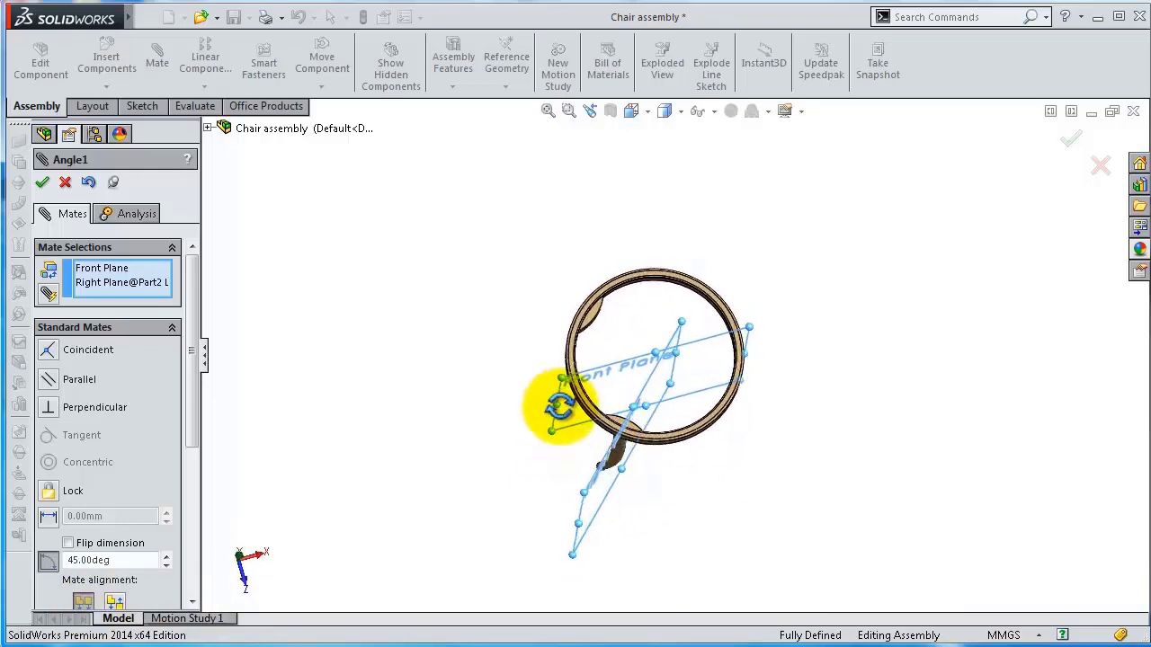
{"action": "left_click", "coordinate": [103, 560]}
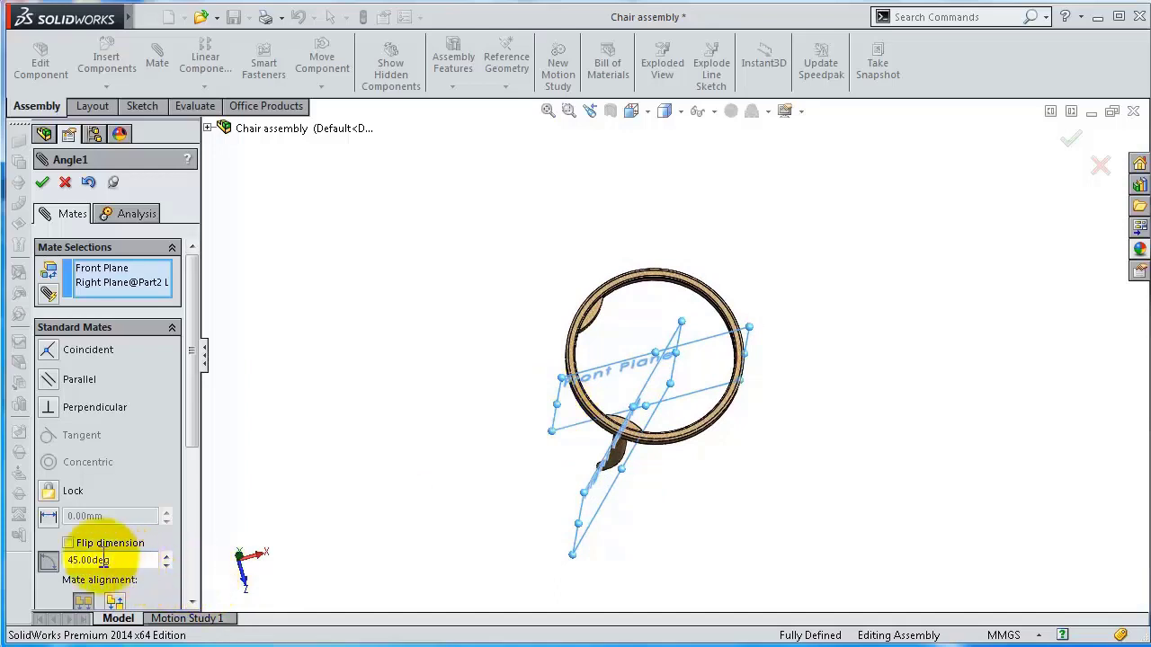
{"action": "left_click", "coordinate": [68, 545]}
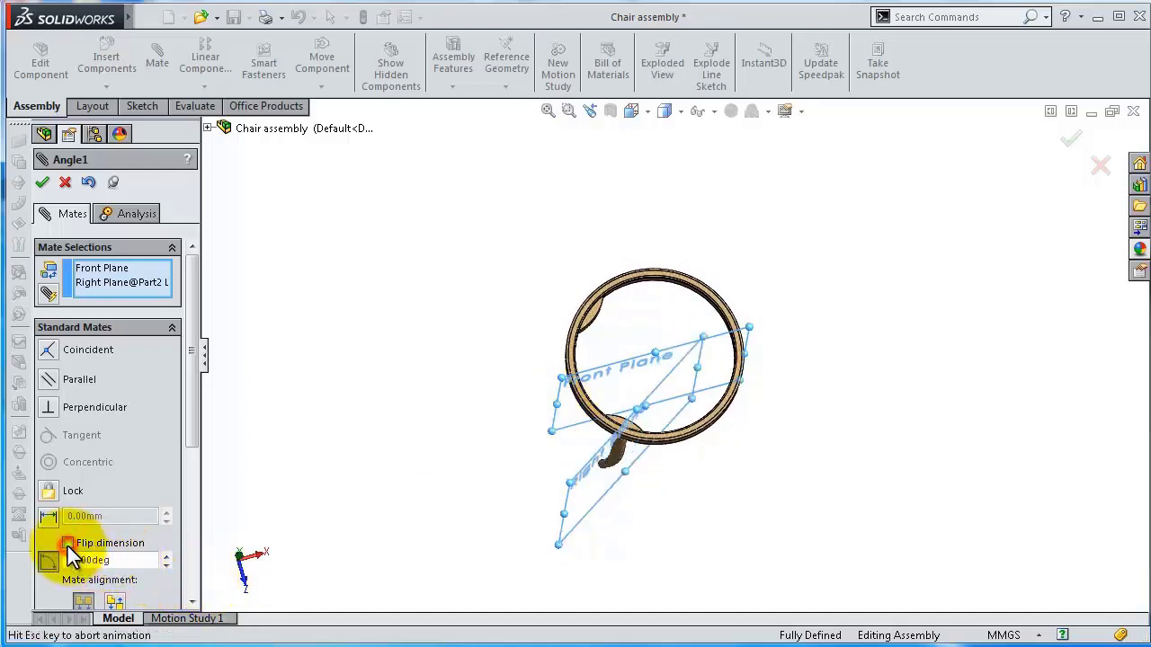
{"action": "left_click", "coordinate": [115, 604]}
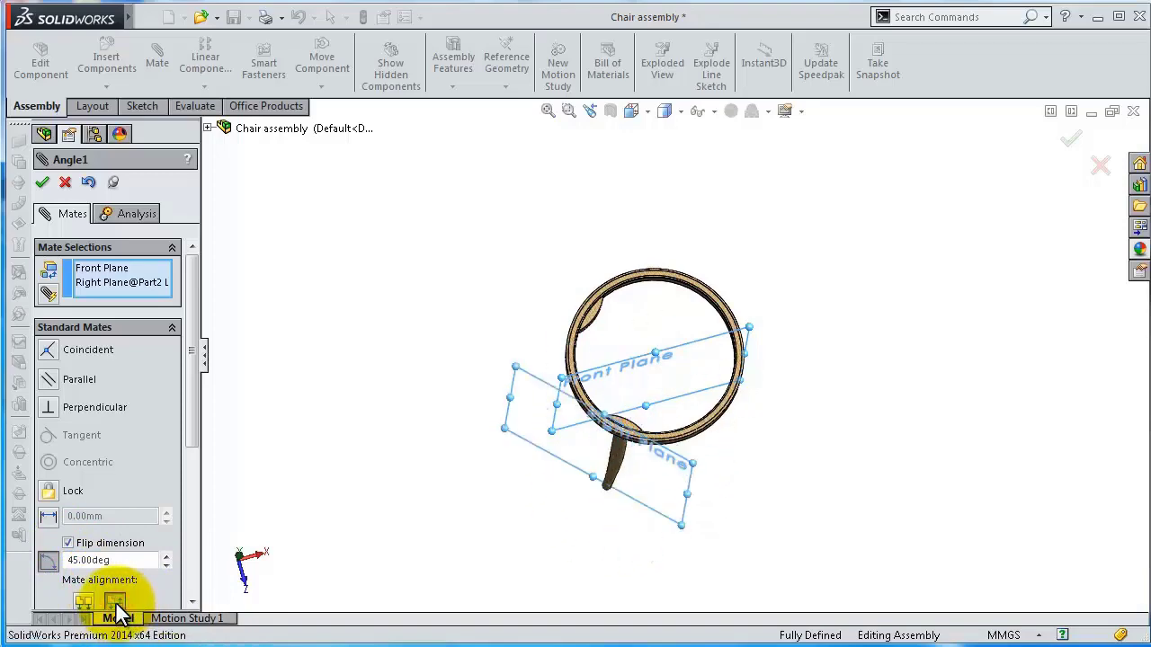
{"action": "mouse_move", "coordinate": [513, 570]}
{"action": "middle_mouse_down"}
{"action": "mouse_move", "coordinate": [547, 403]}
{"action": "mouse_move", "coordinate": [492, 593]}
{"action": "mouse_move", "coordinate": [501, 607]}
{"action": "mouse_move", "coordinate": [489, 578]}
{"action": "mouse_move", "coordinate": [519, 405]}
{"action": "mouse_move", "coordinate": [628, 333]}
{"action": "mouse_move", "coordinate": [635, 362]}
{"action": "mouse_move", "coordinate": [534, 482]}
{"action": "mouse_move", "coordinate": [521, 547]}
{"action": "mouse_move", "coordinate": [665, 440]}
{"action": "middle_mouse_up"}
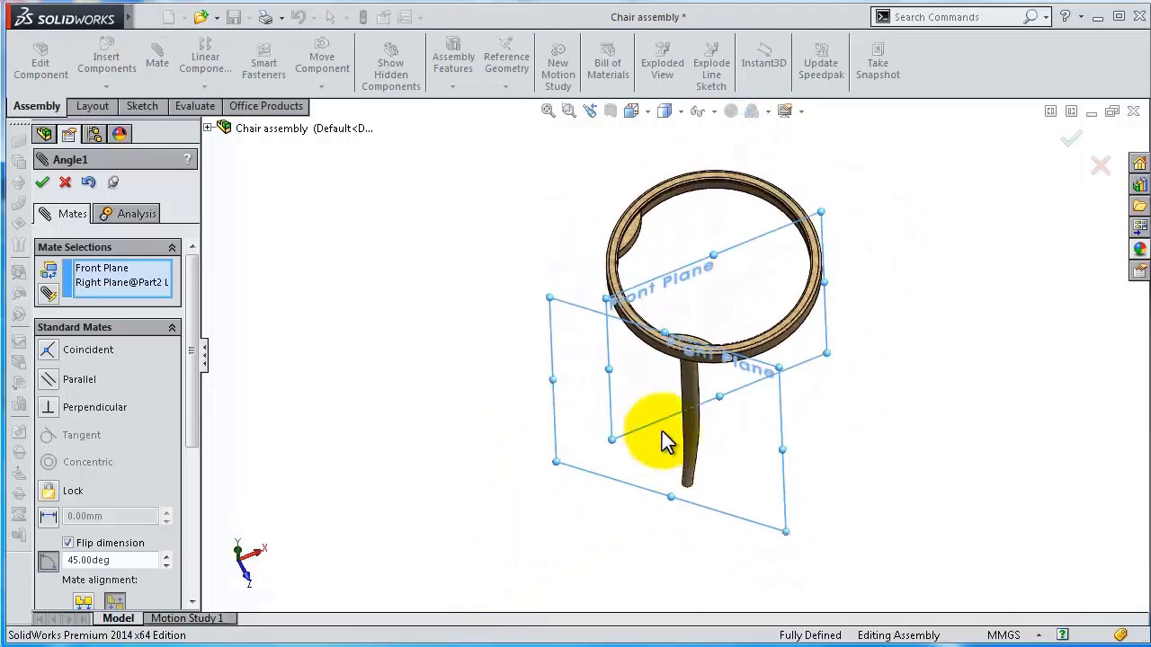
Step: Apply the 45° angle mate and finish mating
{"action": "left_click", "coordinate": [43, 182]}
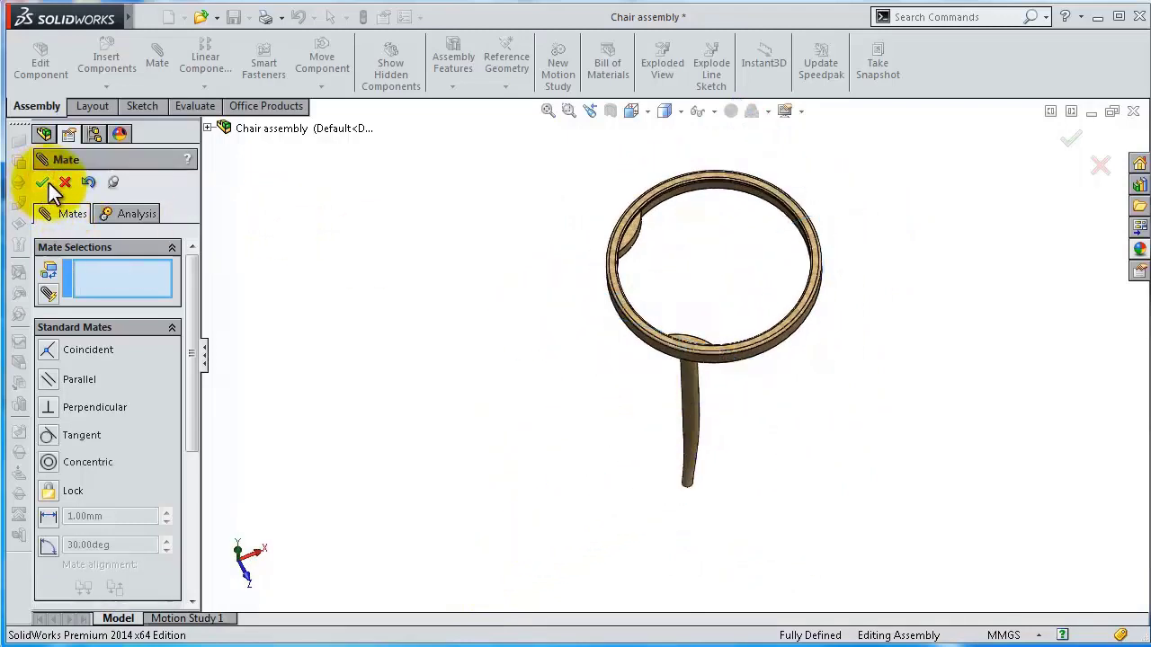
{"action": "mouse_move", "coordinate": [551, 419]}
{"action": "middle_mouse_down"}
{"action": "mouse_move", "coordinate": [552, 278]}
{"action": "mouse_move", "coordinate": [657, 287]}
{"action": "mouse_move", "coordinate": [337, 325]}
{"action": "middle_mouse_up"}
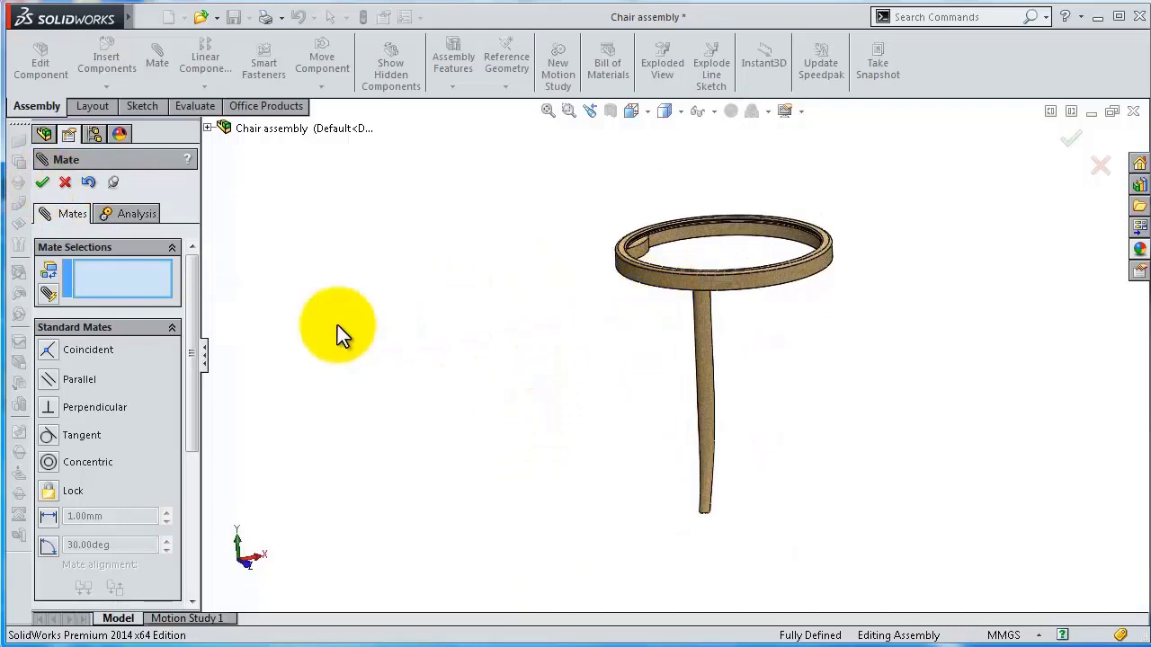
{"action": "left_click", "coordinate": [42, 182]}
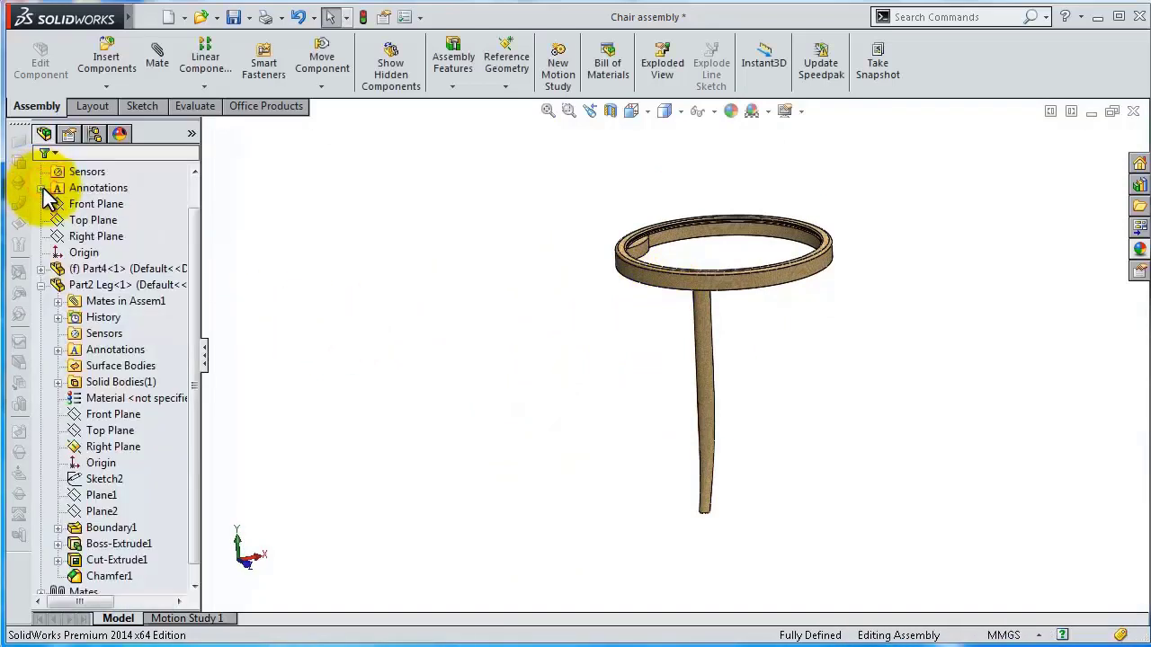
Step: Mirror Part2 Leg-1 about the assembly Front Plane to create the second leg
{"action": "left_click", "coordinate": [87, 208]}
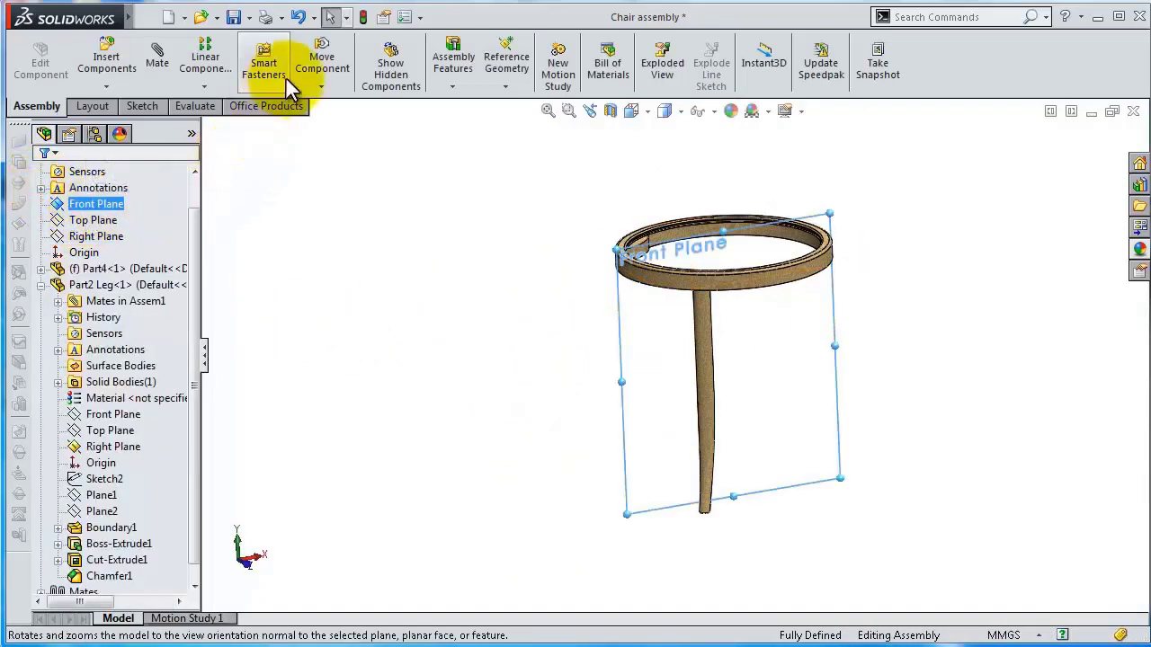
{"action": "left_click", "coordinate": [205, 86]}
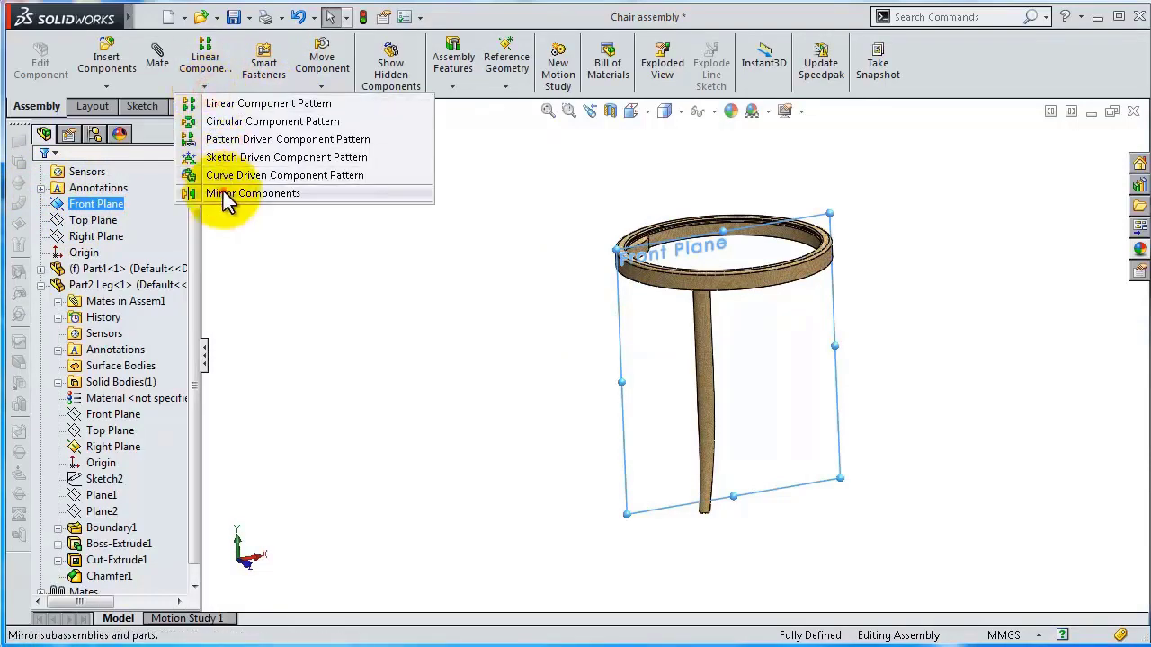
{"action": "left_click", "coordinate": [227, 193]}
{"action": "left_click", "coordinate": [704, 331]}
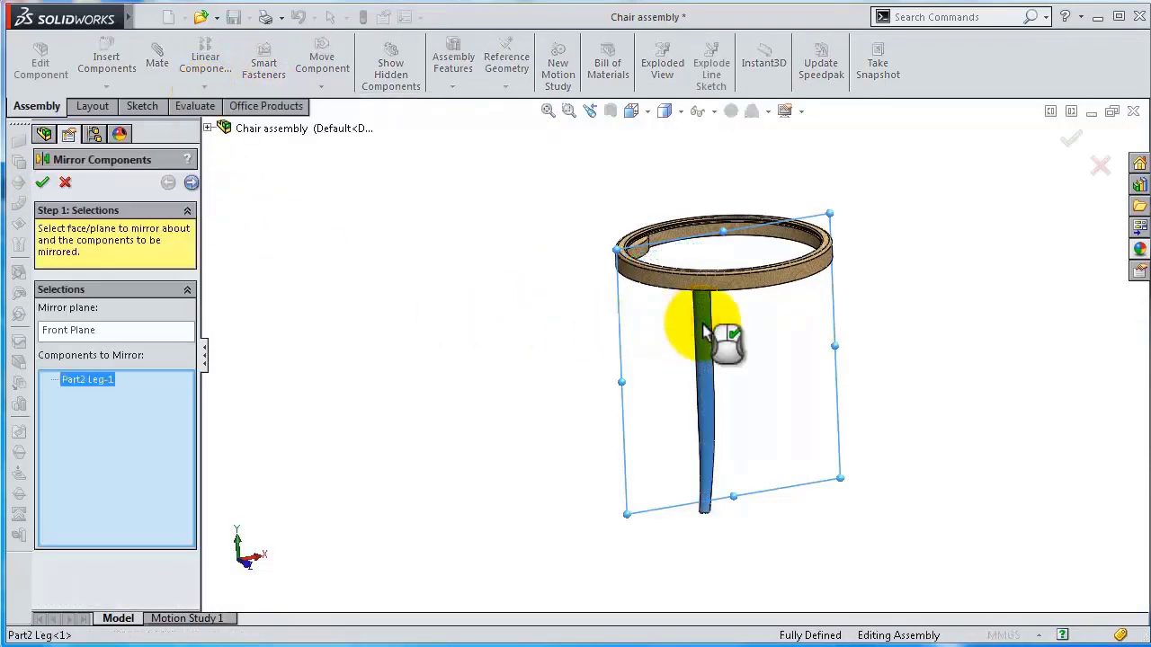
{"action": "right_click", "coordinate": [704, 329]}
{"action": "mouse_move", "coordinate": [581, 324]}
{"action": "middle_mouse_down"}
{"action": "mouse_move", "coordinate": [621, 114]}
{"action": "mouse_move", "coordinate": [673, 311]}
{"action": "mouse_move", "coordinate": [668, 247]}
{"action": "mouse_move", "coordinate": [645, 249]}
{"action": "mouse_move", "coordinate": [627, 341]}
{"action": "mouse_move", "coordinate": [546, 475]}
{"action": "mouse_move", "coordinate": [586, 365]}
{"action": "mouse_move", "coordinate": [681, 313]}
{"action": "mouse_move", "coordinate": [637, 449]}
{"action": "mouse_move", "coordinate": [698, 295]}
{"action": "mouse_move", "coordinate": [745, 303]}
{"action": "mouse_move", "coordinate": [714, 373]}
{"action": "mouse_move", "coordinate": [728, 380]}
{"action": "mouse_move", "coordinate": [763, 253]}
{"action": "middle_mouse_up"}
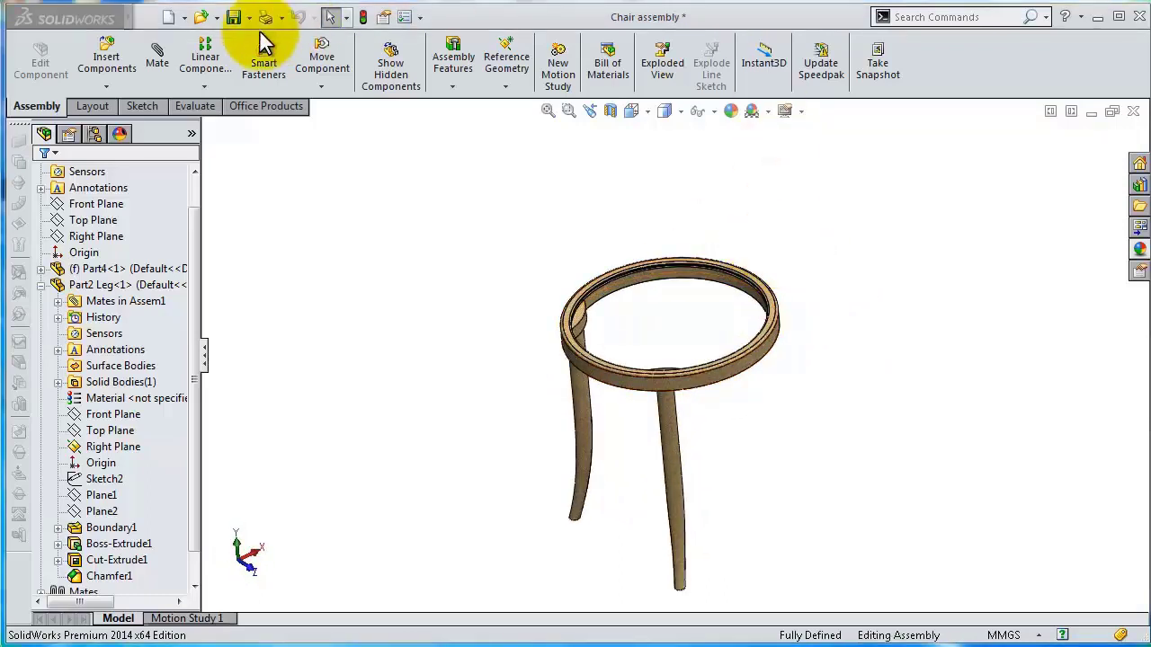
Step: Insert the Part1 backrest loop beside the seat ring
{"action": "left_click", "coordinate": [130, 70]}
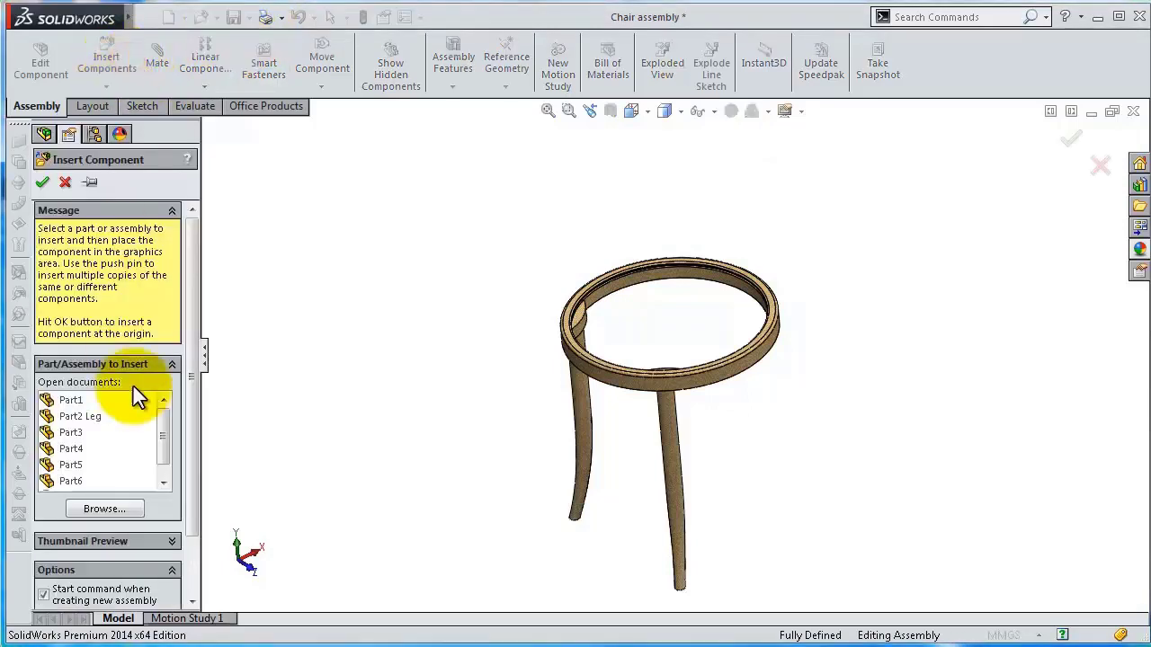
{"action": "left_click", "coordinate": [79, 401]}
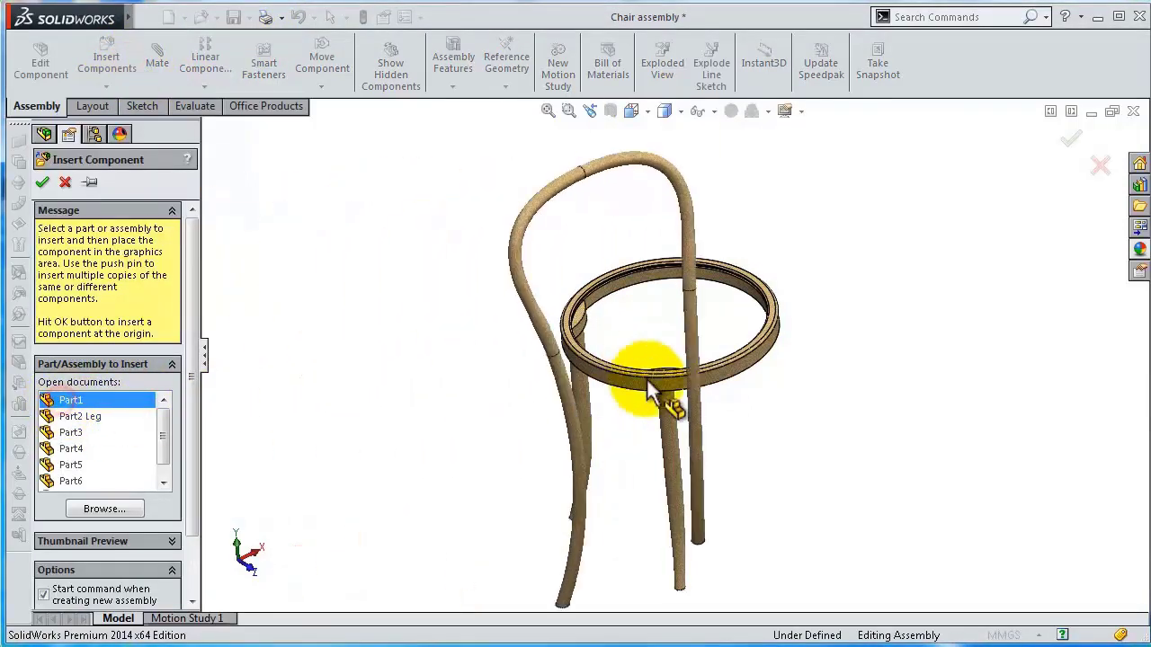
{"action": "left_click", "coordinate": [867, 306]}
{"action": "scroll", "coordinate": [692, 354], "scroll_direction": "up", "scroll_amount": 1}
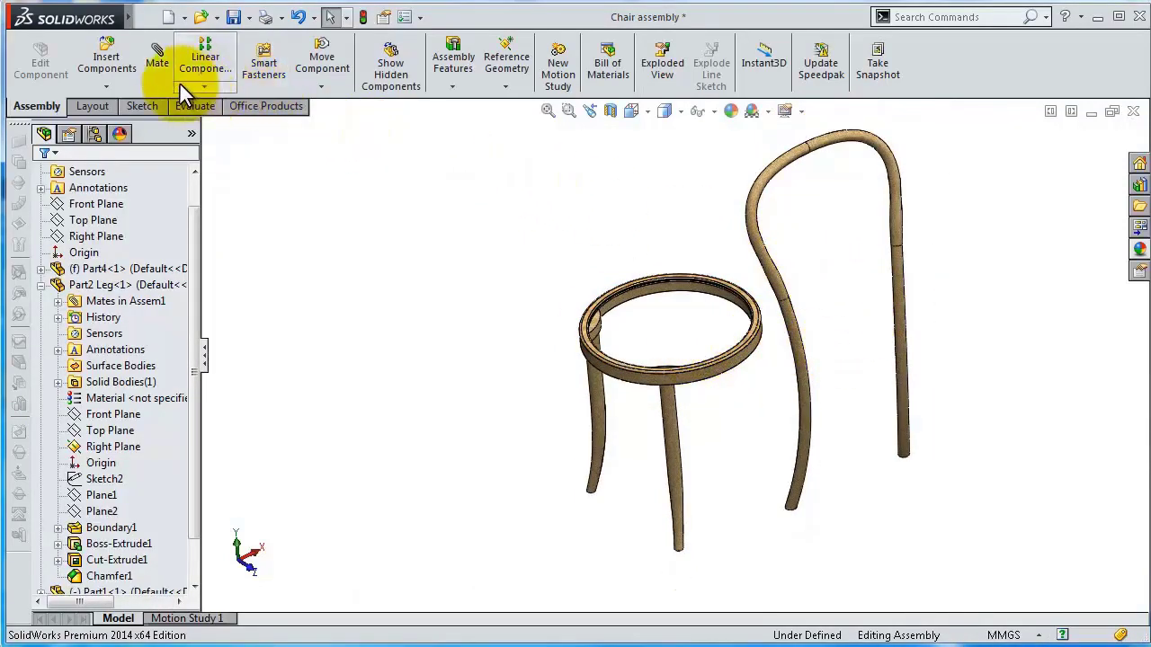
Step: Rotate the backrest upright with Rotate Component
{"action": "left_click", "coordinate": [220, 88]}
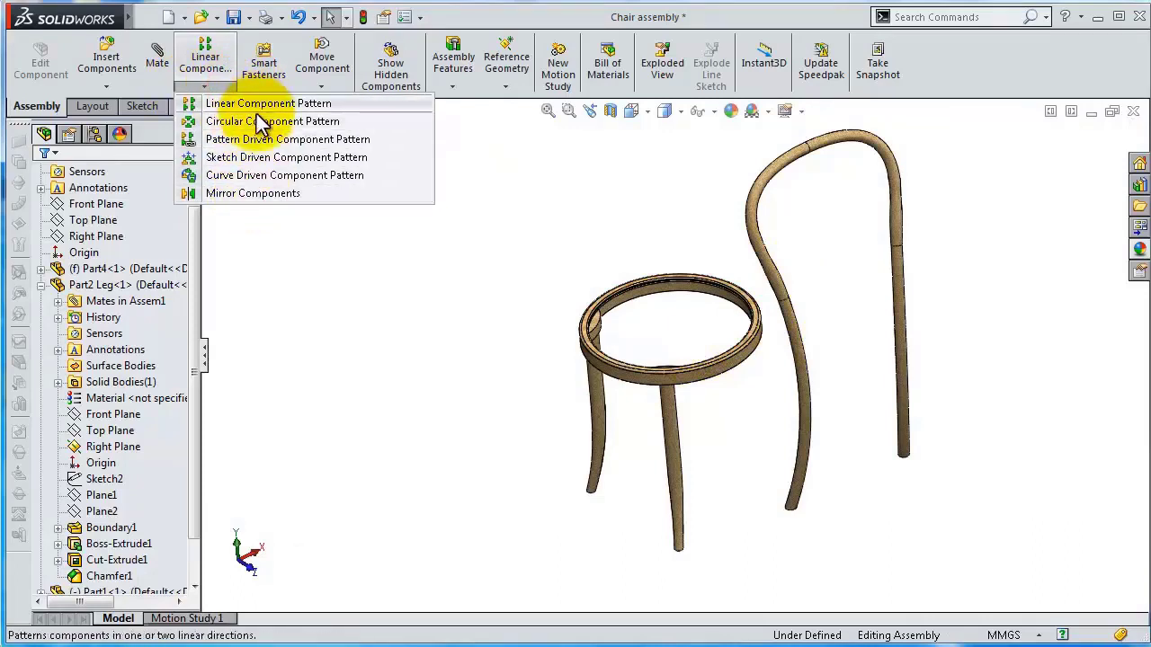
{"action": "left_click", "coordinate": [321, 87]}
{"action": "left_click", "coordinate": [337, 125]}
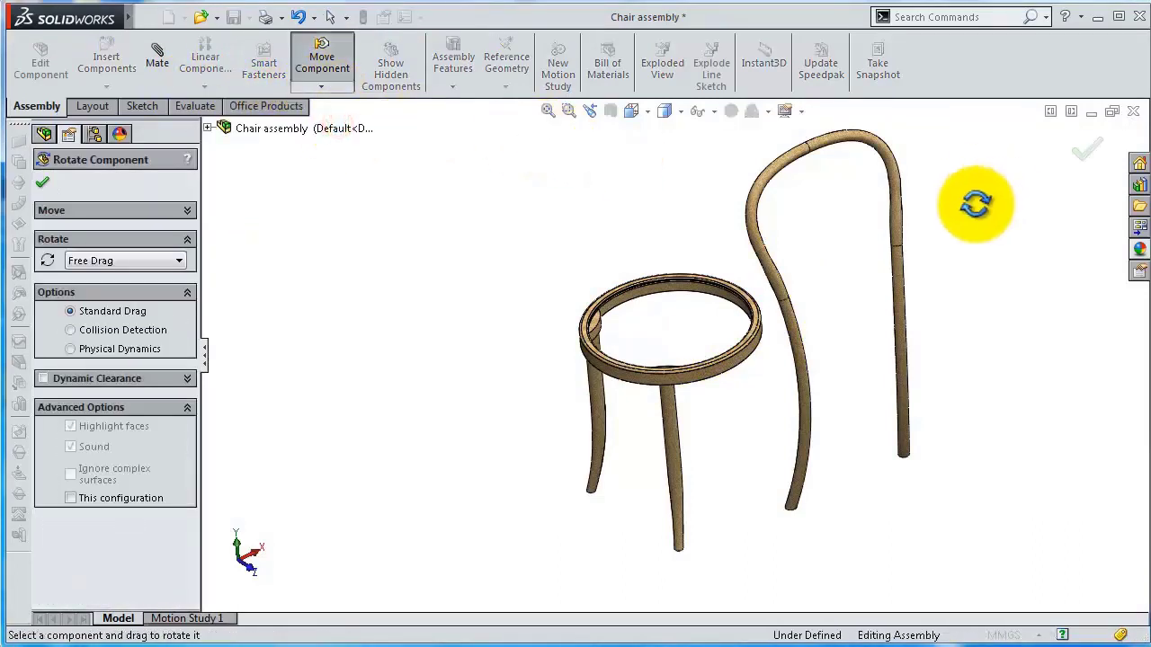
{"action": "mouse_move", "coordinate": [891, 198]}
{"action": "left_mouse_down"}
{"action": "mouse_move", "coordinate": [848, 245]}
{"action": "mouse_move", "coordinate": [765, 264]}
{"action": "mouse_move", "coordinate": [815, 381]}
{"action": "mouse_move", "coordinate": [848, 297]}
{"action": "mouse_move", "coordinate": [834, 263]}
{"action": "mouse_move", "coordinate": [771, 264]}
{"action": "mouse_move", "coordinate": [789, 321]}
{"action": "mouse_move", "coordinate": [804, 319]}
{"action": "left_mouse_up"}
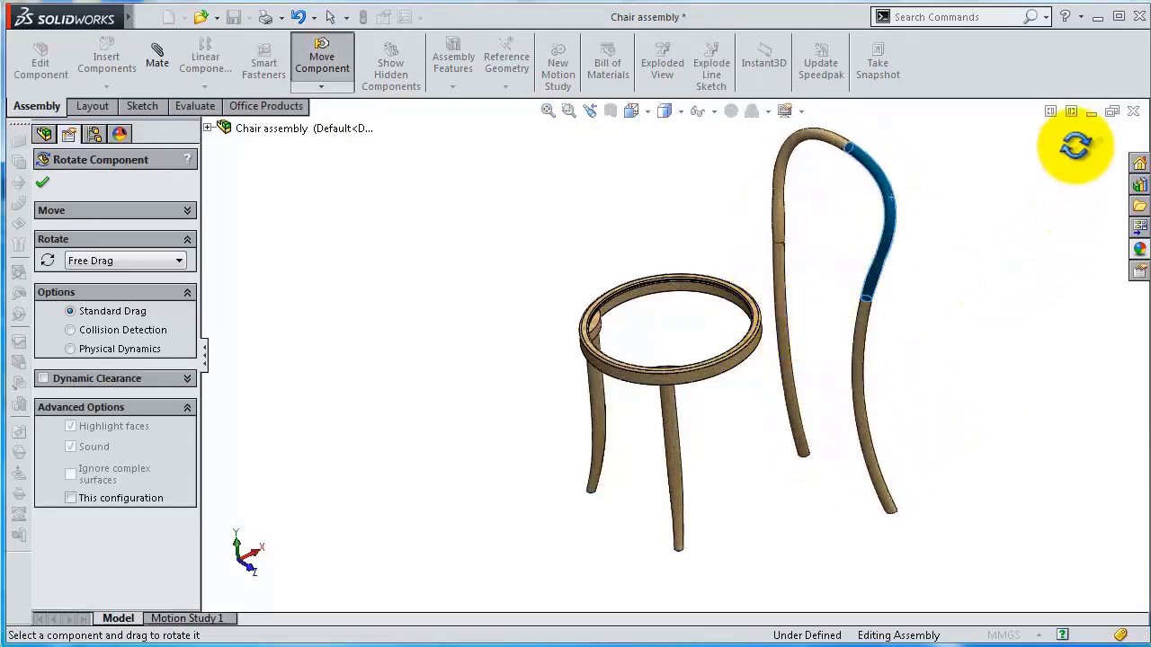
{"action": "left_click", "coordinate": [1085, 150]}
{"action": "mouse_move", "coordinate": [861, 303]}
{"action": "middle_mouse_down"}
{"action": "mouse_move", "coordinate": [893, 206]}
{"action": "mouse_move", "coordinate": [873, 216]}
{"action": "mouse_move", "coordinate": [862, 340]}
{"action": "middle_mouse_up"}
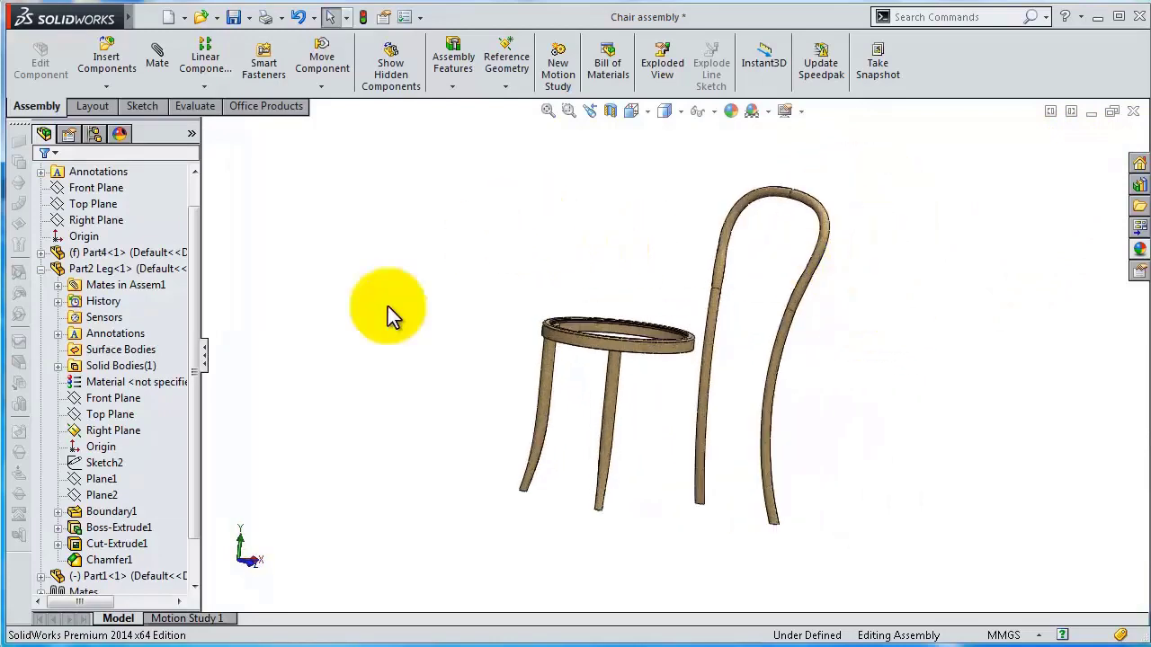
{"action": "scroll", "coordinate": [40, 252], "scroll_direction": "up", "scroll_amount": 1}
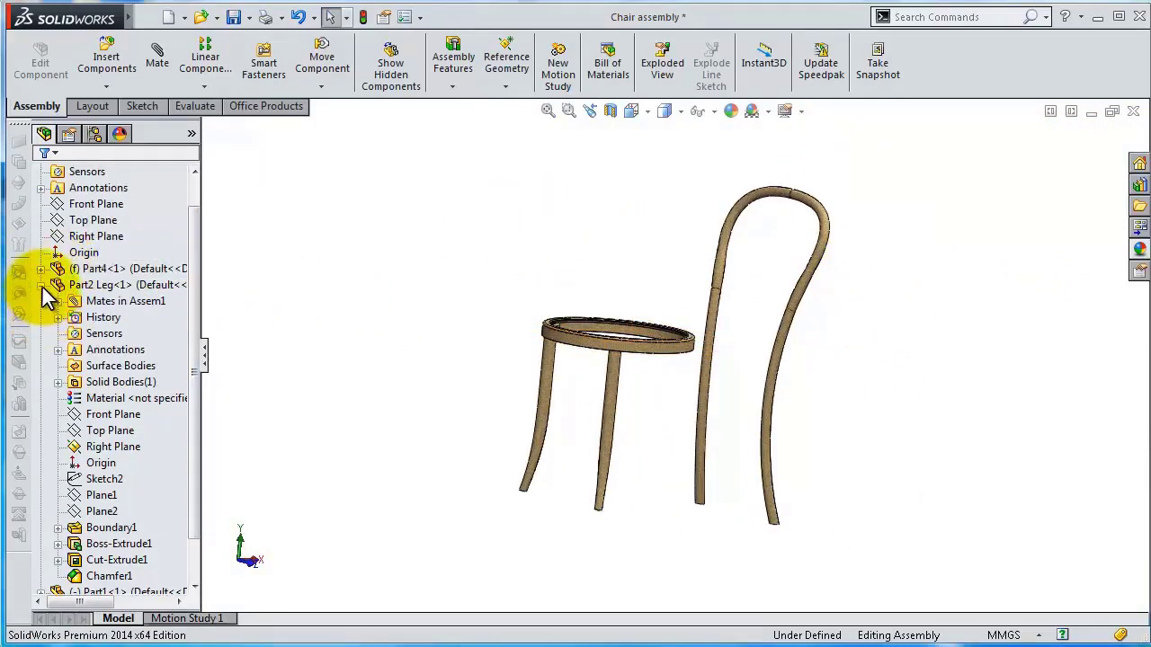
Step: Expand Part1, select its Right Plane and the assembly Front Plane, and accept a Coincident mate
{"action": "left_click", "coordinate": [41, 286]}
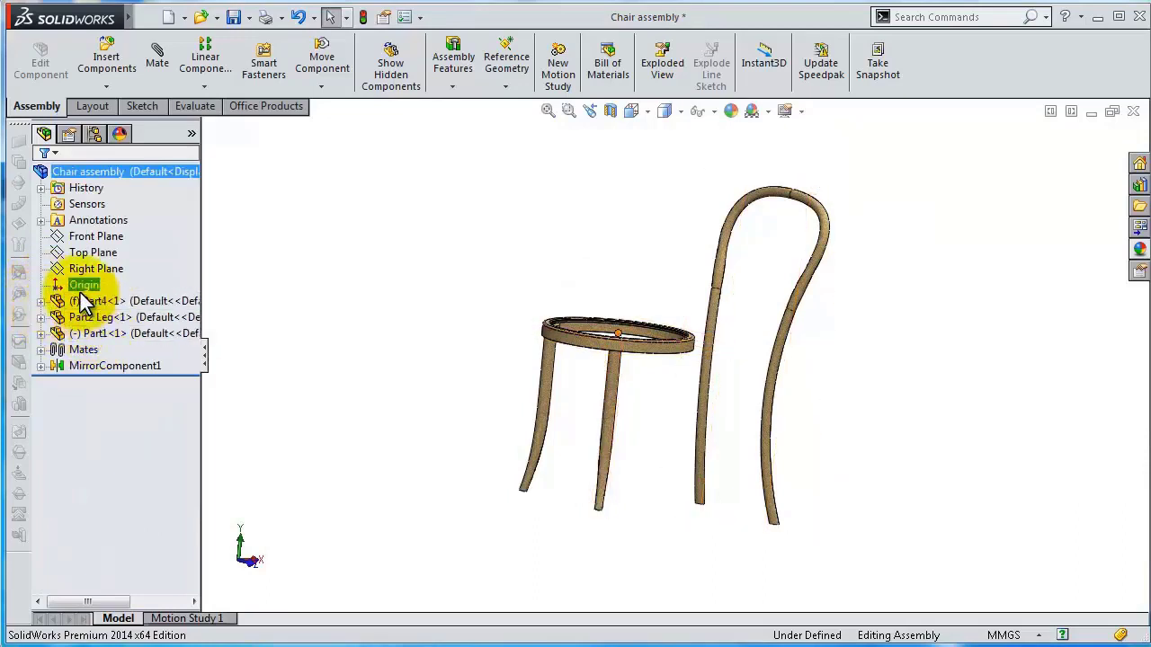
{"action": "left_click", "coordinate": [143, 330]}
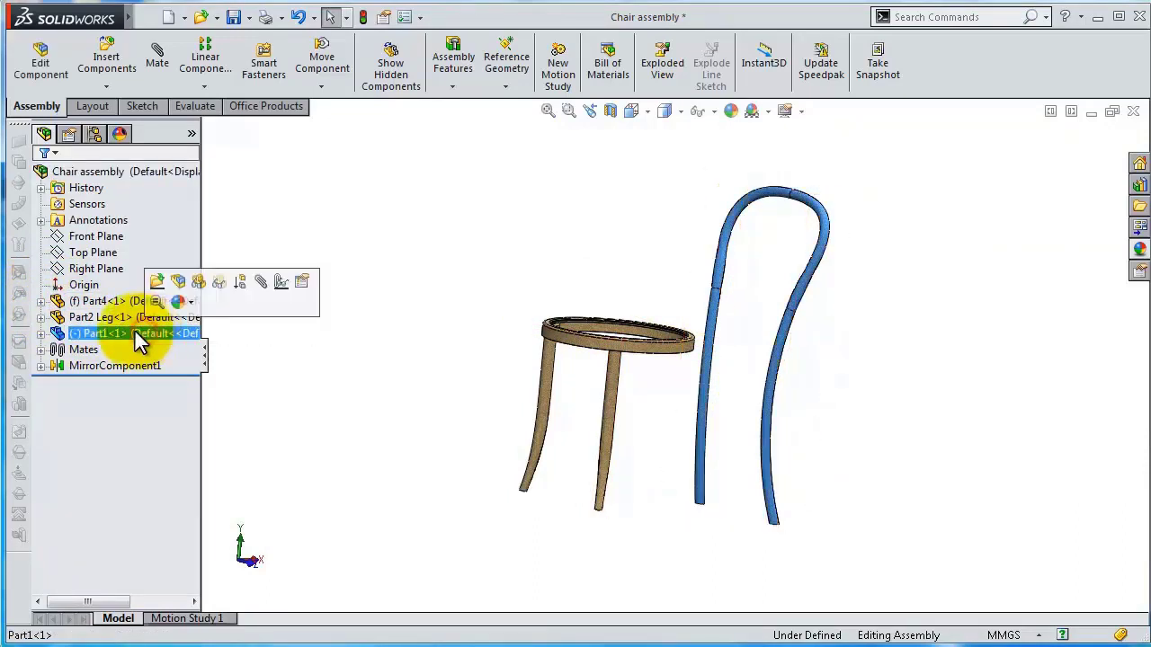
{"action": "left_click", "coordinate": [41, 334]}
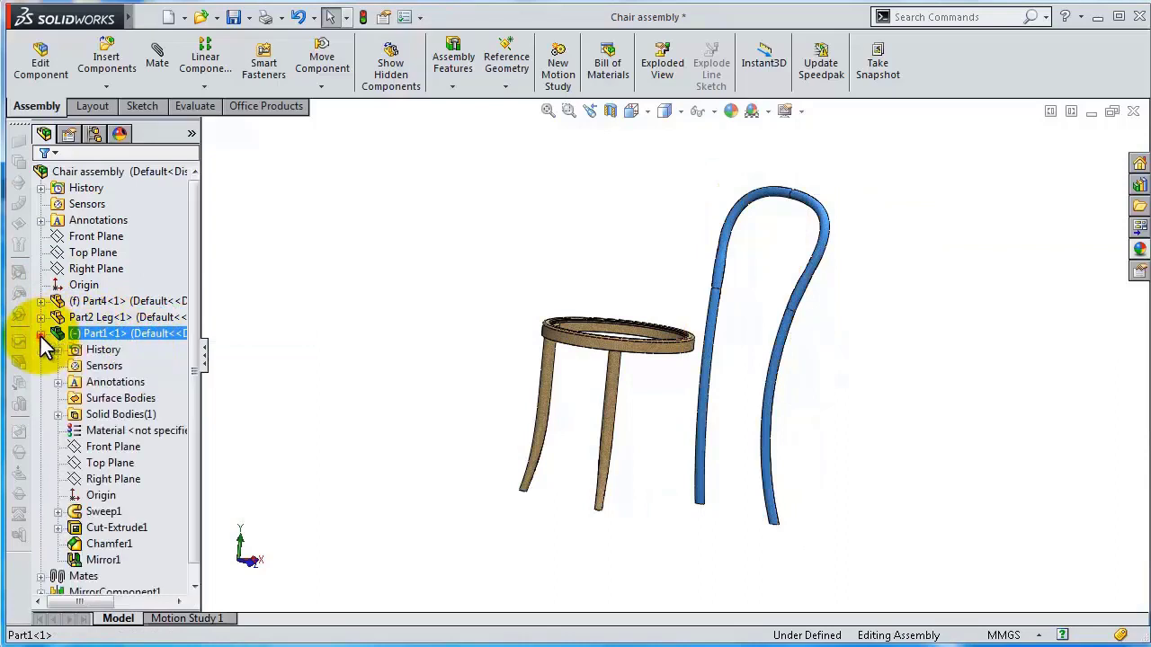
{"action": "left_click", "coordinate": [114, 479]}
{"action": "middle_click_drag", "start_coordinate": [513, 218], "coordinate": [515, 407]}
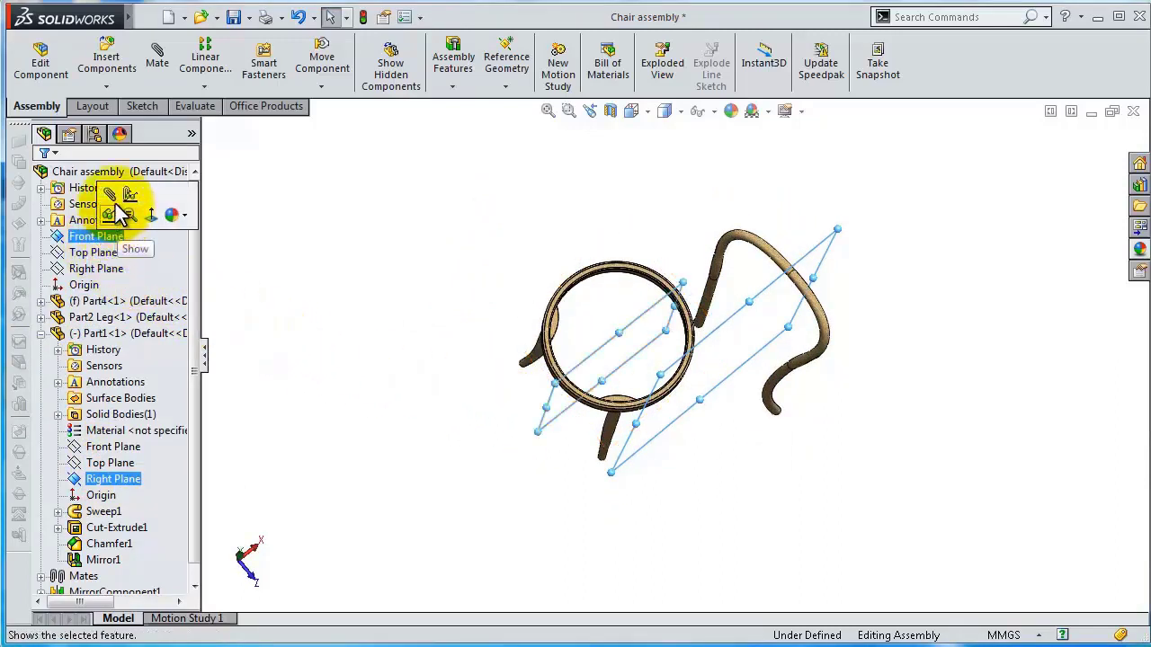
{"action": "left_click", "coordinate": [108, 193]}
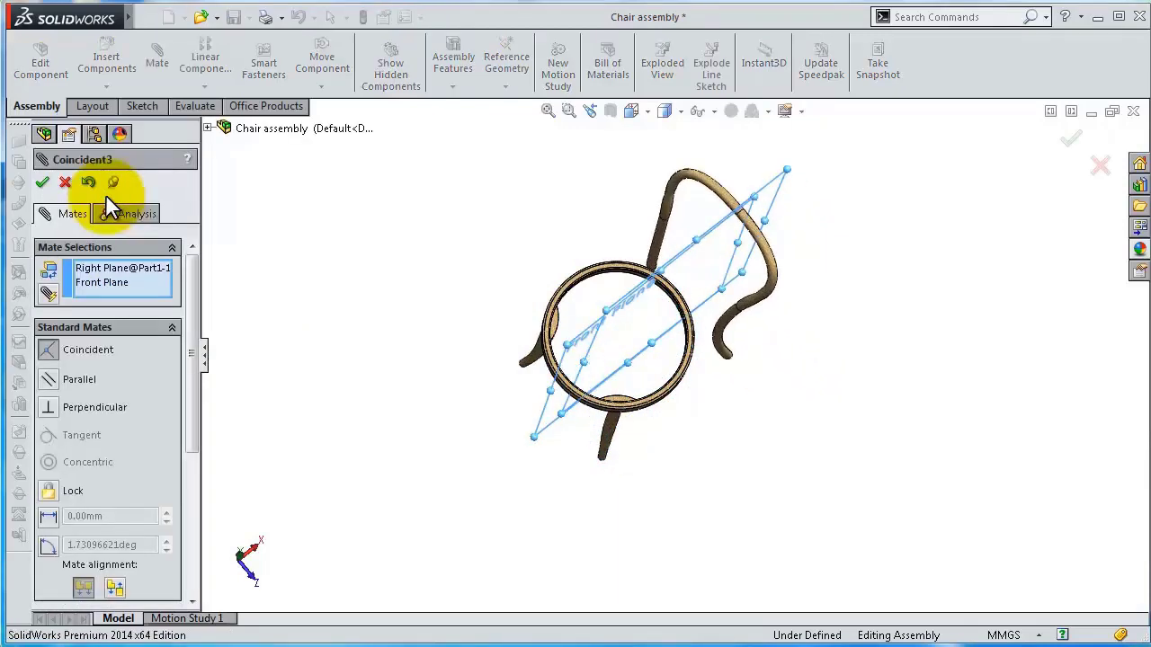
{"action": "left_click", "coordinate": [42, 182]}
{"action": "mouse_move", "coordinate": [580, 450]}
{"action": "middle_mouse_down"}
{"action": "mouse_move", "coordinate": [531, 192]}
{"action": "mouse_move", "coordinate": [710, 422]}
{"action": "middle_mouse_up"}
Step: Select the backrest's lower end face and the Part2 Leg's bottom face for a Coincident mate
{"action": "scroll", "coordinate": [730, 513], "scroll_direction": "down", "scroll_amount": 3}
{"action": "scroll", "coordinate": [730, 508], "scroll_direction": "down", "scroll_amount": 2}
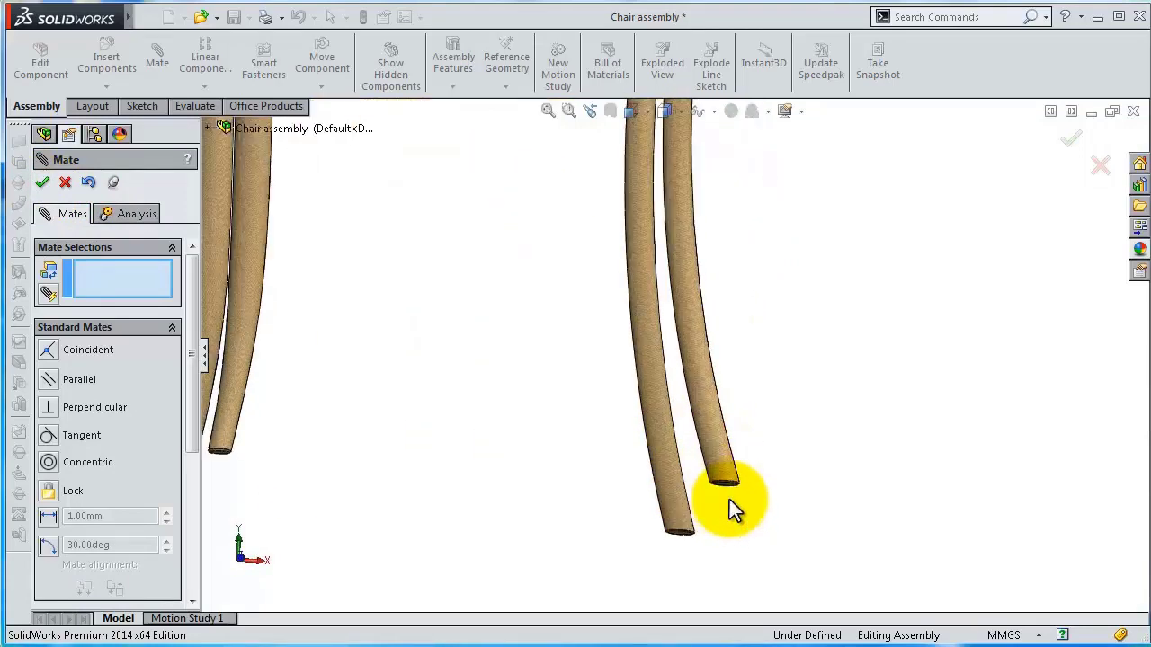
{"action": "scroll", "coordinate": [730, 495], "scroll_direction": "down", "scroll_amount": 2}
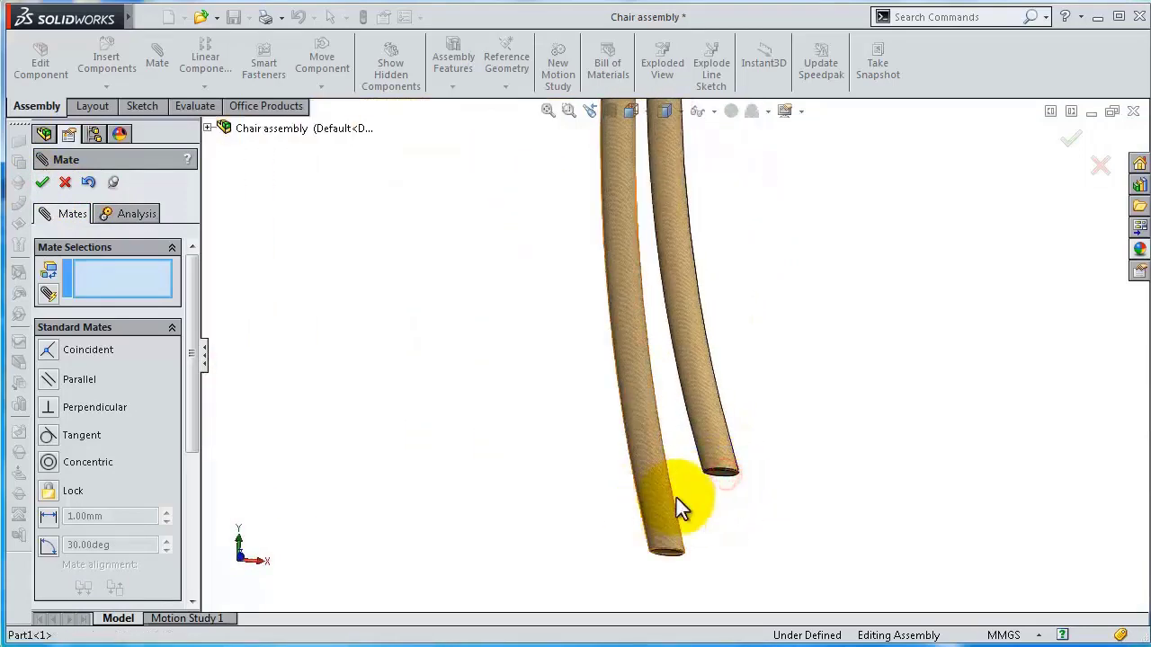
{"action": "scroll", "coordinate": [721, 482], "scroll_direction": "down", "scroll_amount": 1}
{"action": "scroll", "coordinate": [715, 454], "scroll_direction": "down", "scroll_amount": 1}
{"action": "scroll", "coordinate": [709, 432], "scroll_direction": "down", "scroll_amount": 1}
{"action": "left_click", "coordinate": [710, 430]}
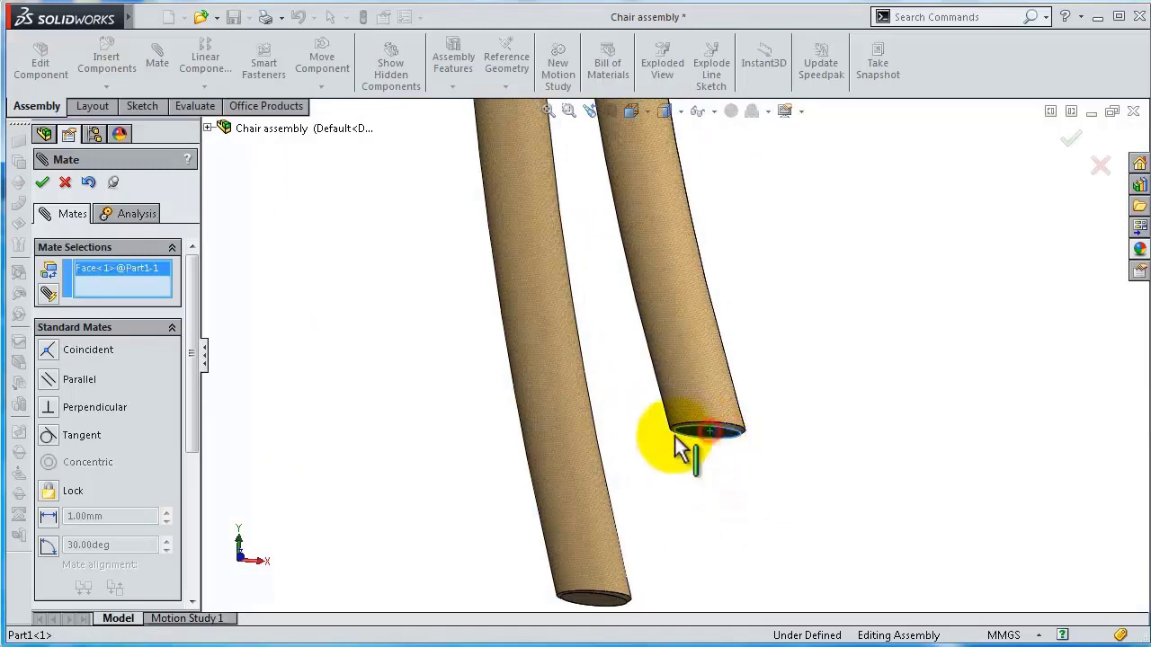
{"action": "scroll", "coordinate": [585, 454], "scroll_direction": "up", "scroll_amount": 2}
{"action": "scroll", "coordinate": [449, 454], "scroll_direction": "up", "scroll_amount": 2}
{"action": "scroll", "coordinate": [413, 359], "scroll_direction": "down", "scroll_amount": 2}
{"action": "scroll", "coordinate": [432, 310], "scroll_direction": "down", "scroll_amount": 2}
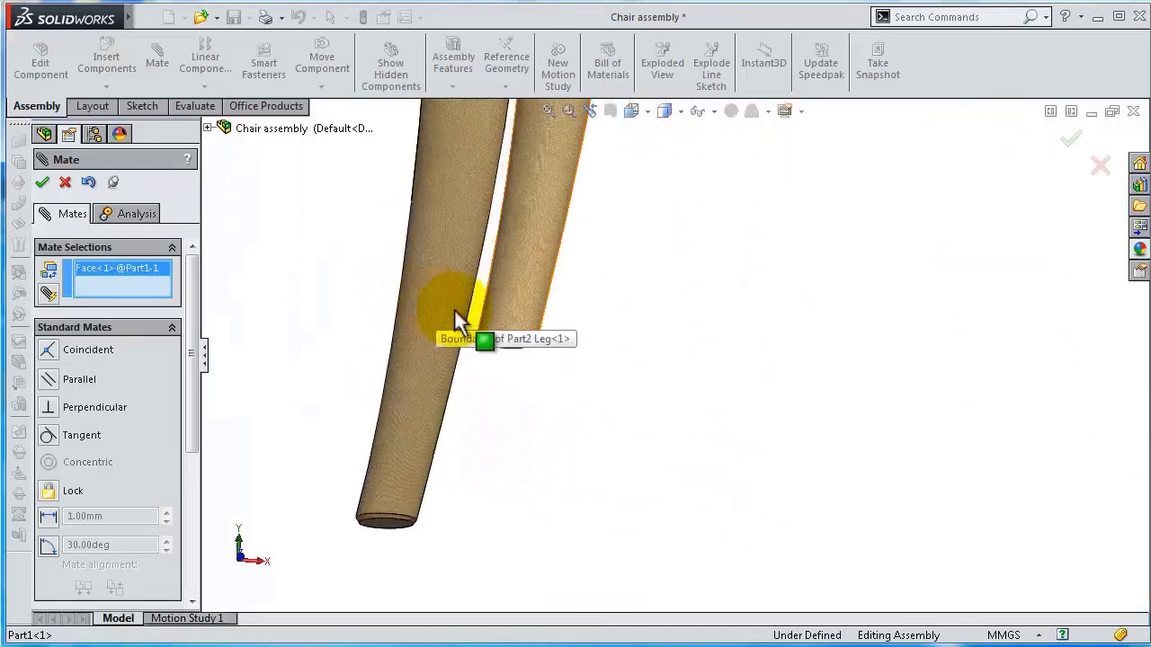
{"action": "scroll", "coordinate": [495, 328], "scroll_direction": "down", "scroll_amount": 2}
{"action": "left_click", "coordinate": [527, 343]}
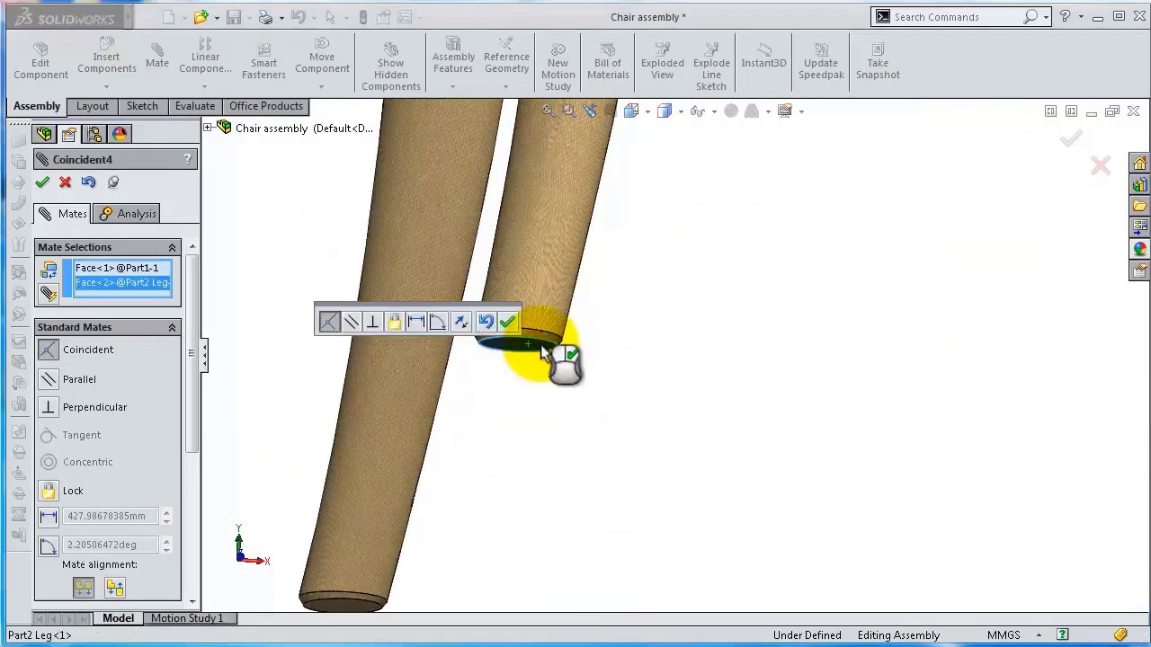
{"action": "scroll", "coordinate": [693, 351], "scroll_direction": "up", "scroll_amount": 1}
{"action": "scroll", "coordinate": [706, 350], "scroll_direction": "up", "scroll_amount": 2}
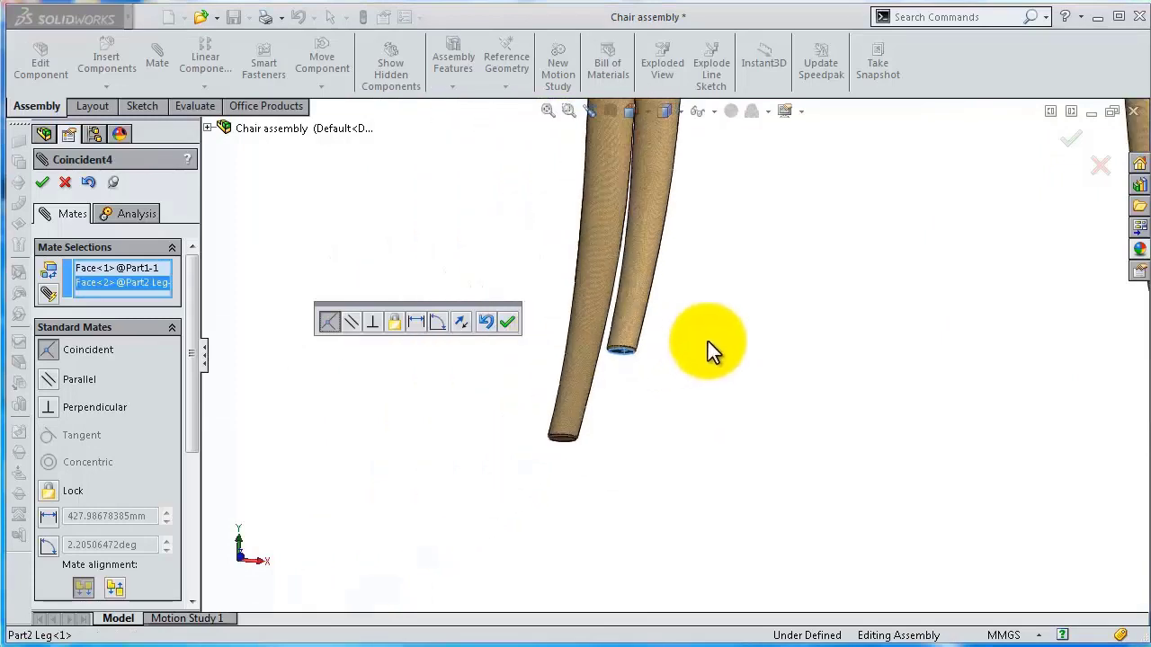
{"action": "mouse_move", "coordinate": [711, 350]}
{"action": "middle_mouse_down"}
{"action": "mouse_move", "coordinate": [821, 347]}
{"action": "mouse_move", "coordinate": [815, 398]}
{"action": "mouse_move", "coordinate": [812, 386]}
{"action": "middle_mouse_up"}
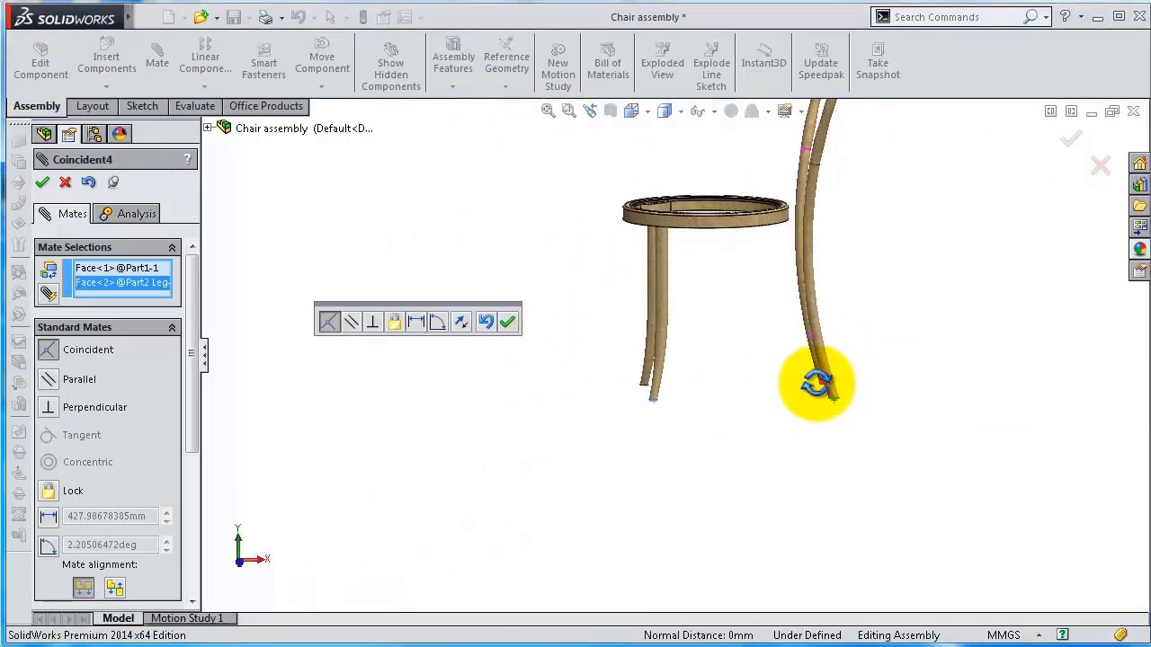
Step: Accept the Coincident4 mate joining the two leg ends
{"action": "left_click", "coordinate": [508, 322]}
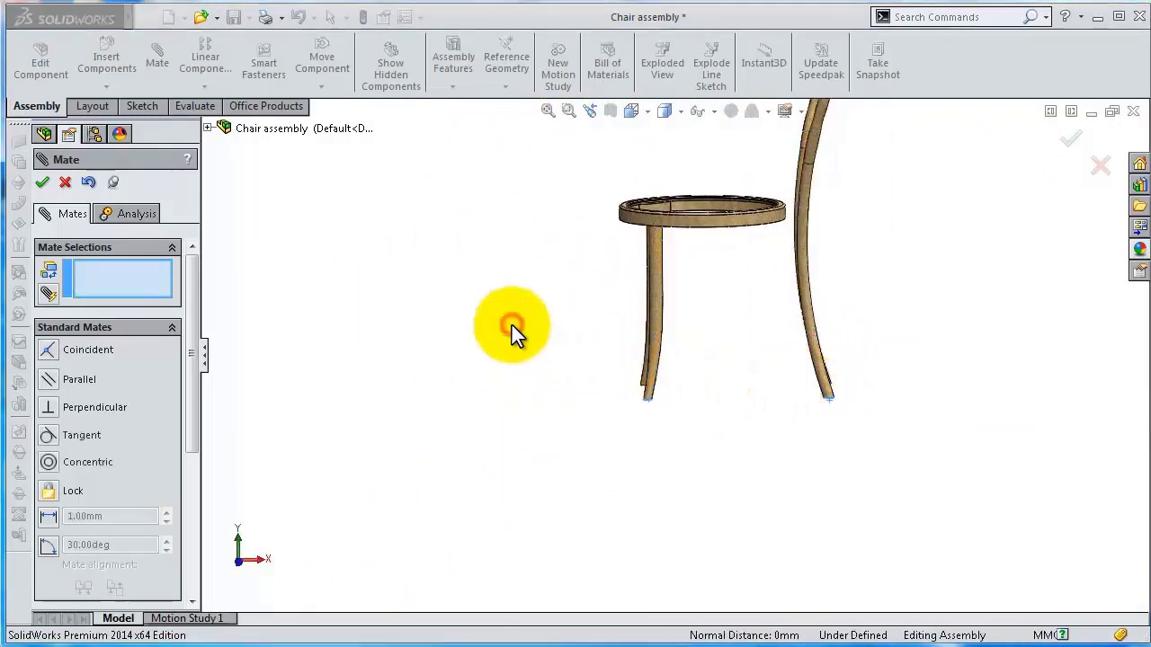
{"action": "mouse_move", "coordinate": [828, 252]}
{"action": "middle_mouse_down"}
{"action": "mouse_move", "coordinate": [917, 303]}
{"action": "mouse_move", "coordinate": [917, 342]}
{"action": "mouse_move", "coordinate": [850, 314]}
{"action": "middle_mouse_up"}
{"action": "scroll", "coordinate": [851, 313], "scroll_direction": "down", "scroll_amount": 3}
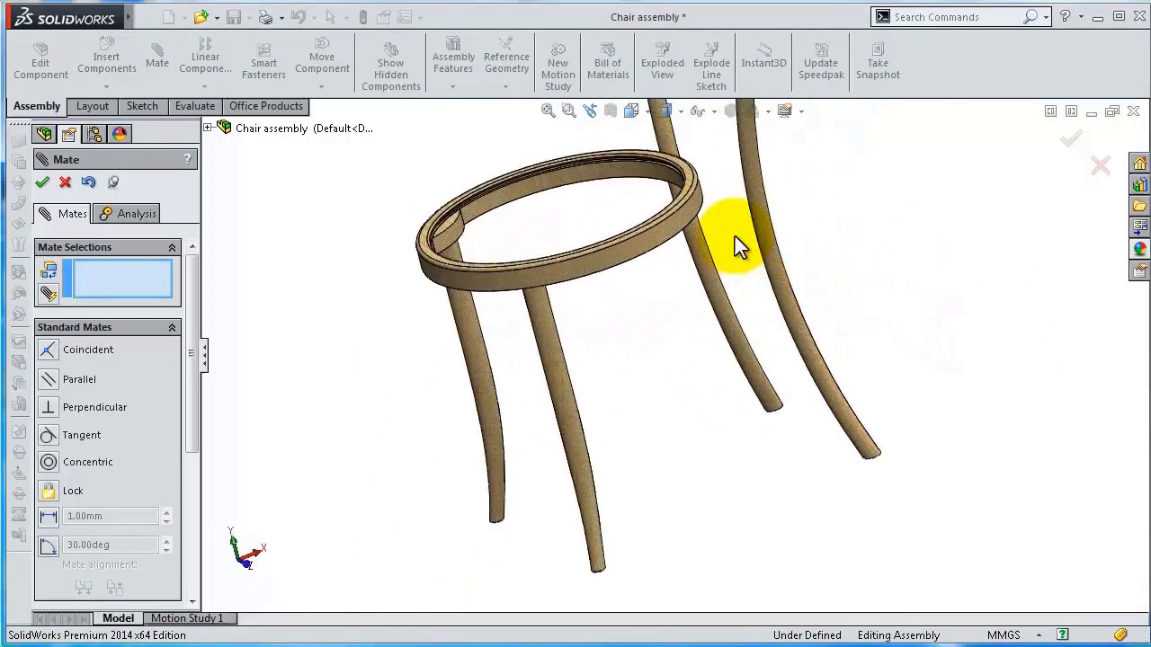
{"action": "scroll", "coordinate": [735, 236], "scroll_direction": "down", "scroll_amount": 3}
Step: Mate the back leg tangent to the seat ring's outer face, then close the Mate manager
{"action": "left_click", "coordinate": [670, 207]}
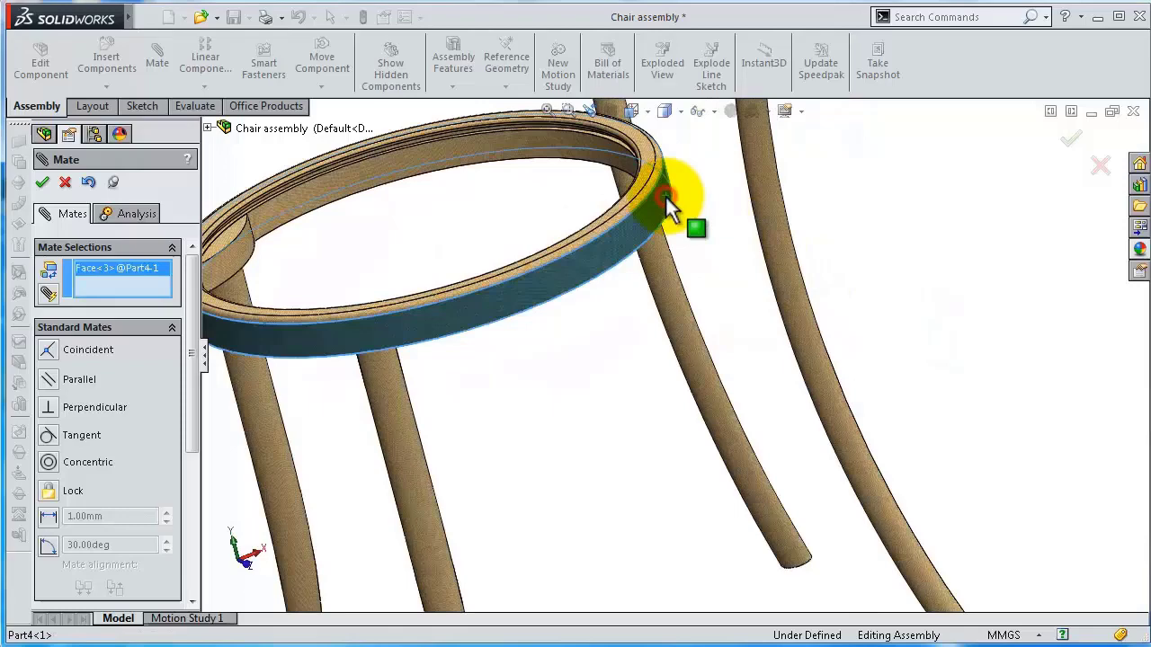
{"action": "left_click", "coordinate": [751, 175]}
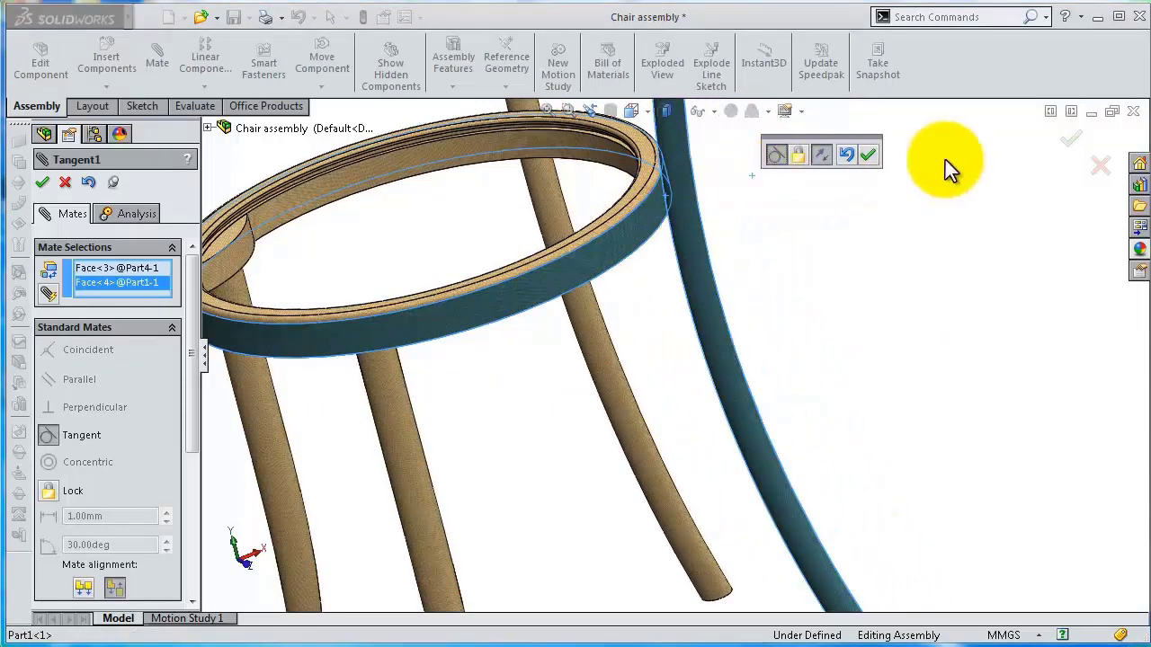
{"action": "left_click", "coordinate": [865, 155]}
{"action": "key", "text": "z"}
{"action": "key", "text": "z"}
{"action": "key", "text": "z"}
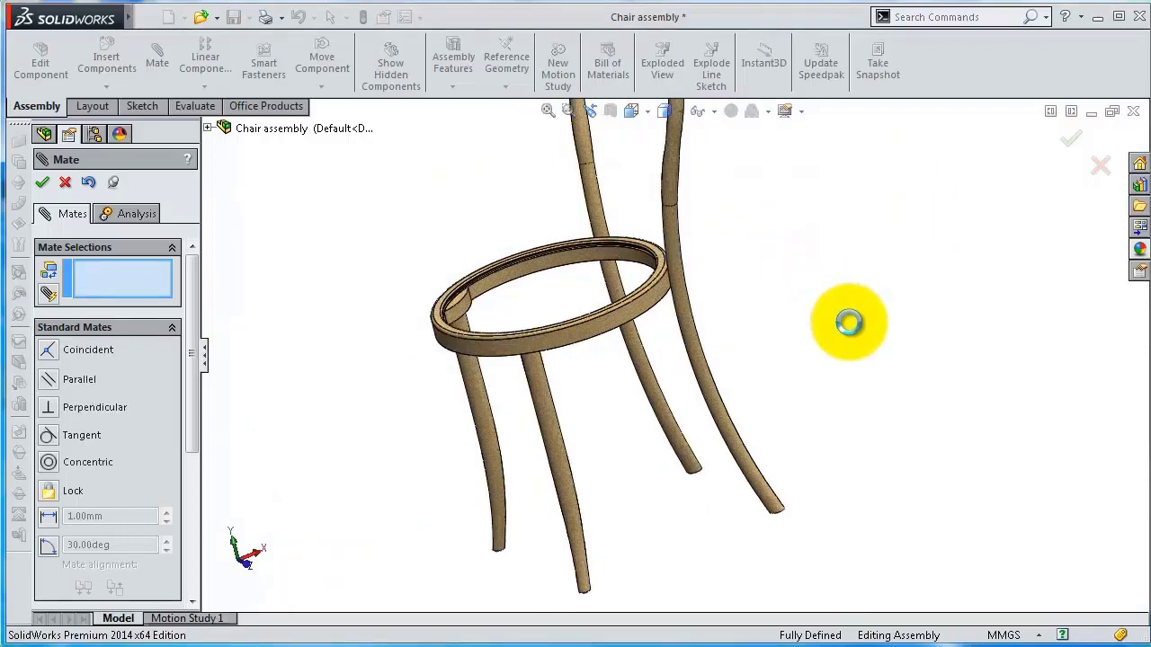
{"action": "mouse_move", "coordinate": [851, 321]}
{"action": "middle_mouse_down"}
{"action": "mouse_move", "coordinate": [837, 419]}
{"action": "mouse_move", "coordinate": [864, 170]}
{"action": "mouse_move", "coordinate": [665, 342]}
{"action": "mouse_move", "coordinate": [528, 332]}
{"action": "mouse_move", "coordinate": [521, 321]}
{"action": "mouse_move", "coordinate": [619, 336]}
{"action": "mouse_move", "coordinate": [624, 347]}
{"action": "middle_mouse_up"}
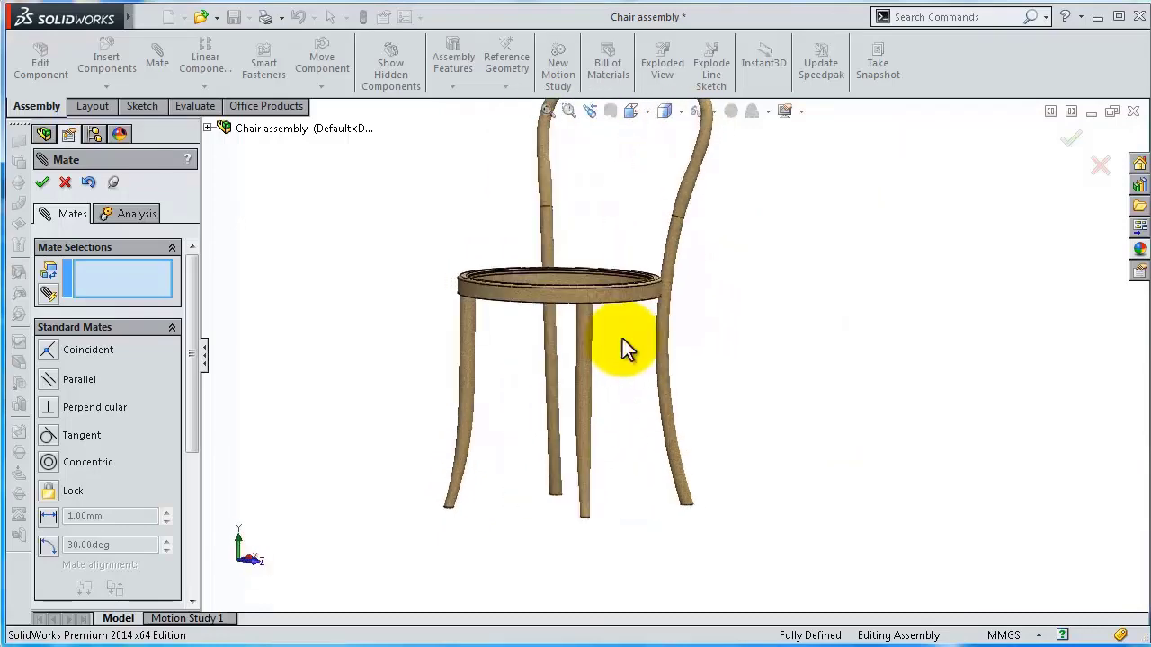
{"action": "left_click", "coordinate": [46, 182]}
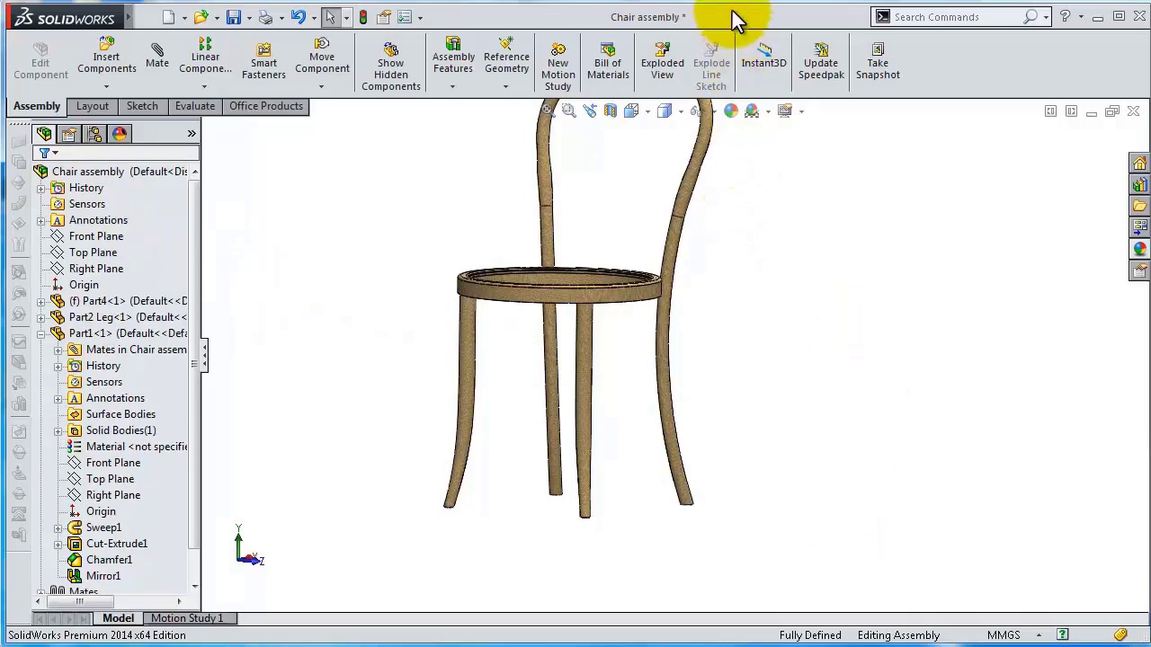
Step: Suppress the Tangent1 mate between the seat ring and back leg
{"action": "mouse_move", "coordinate": [680, 462]}
{"action": "middle_mouse_down"}
{"action": "mouse_move", "coordinate": [663, 531]}
{"action": "mouse_move", "coordinate": [682, 477]}
{"action": "middle_mouse_up"}
{"action": "left_click", "coordinate": [192, 481]}
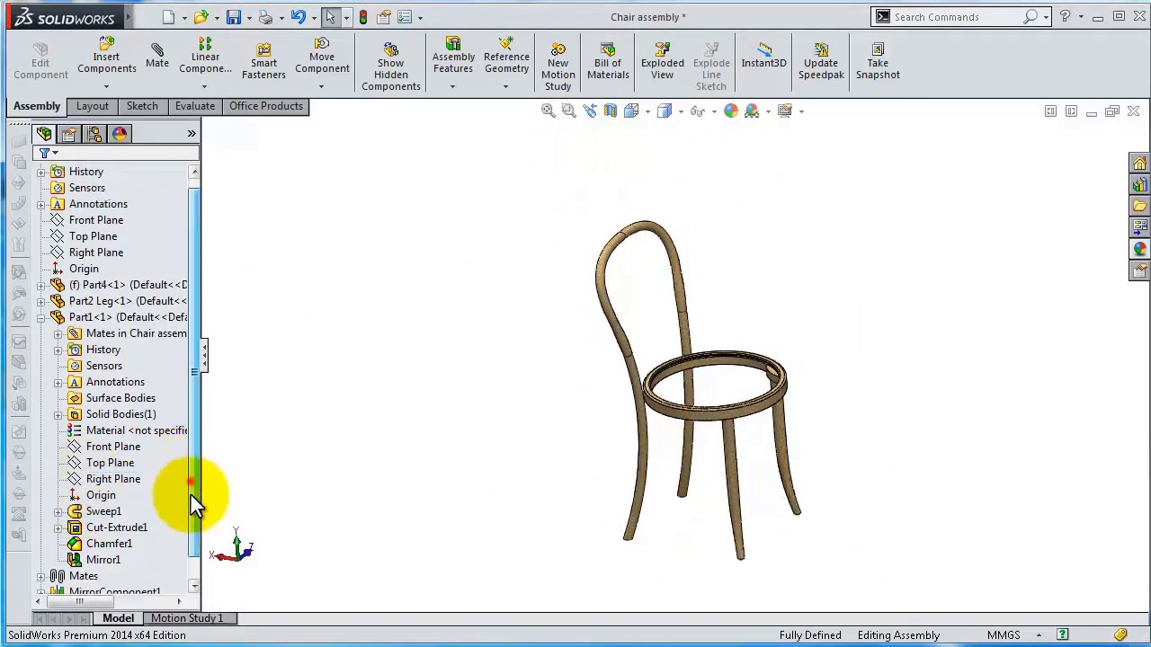
{"action": "left_click", "coordinate": [41, 561]}
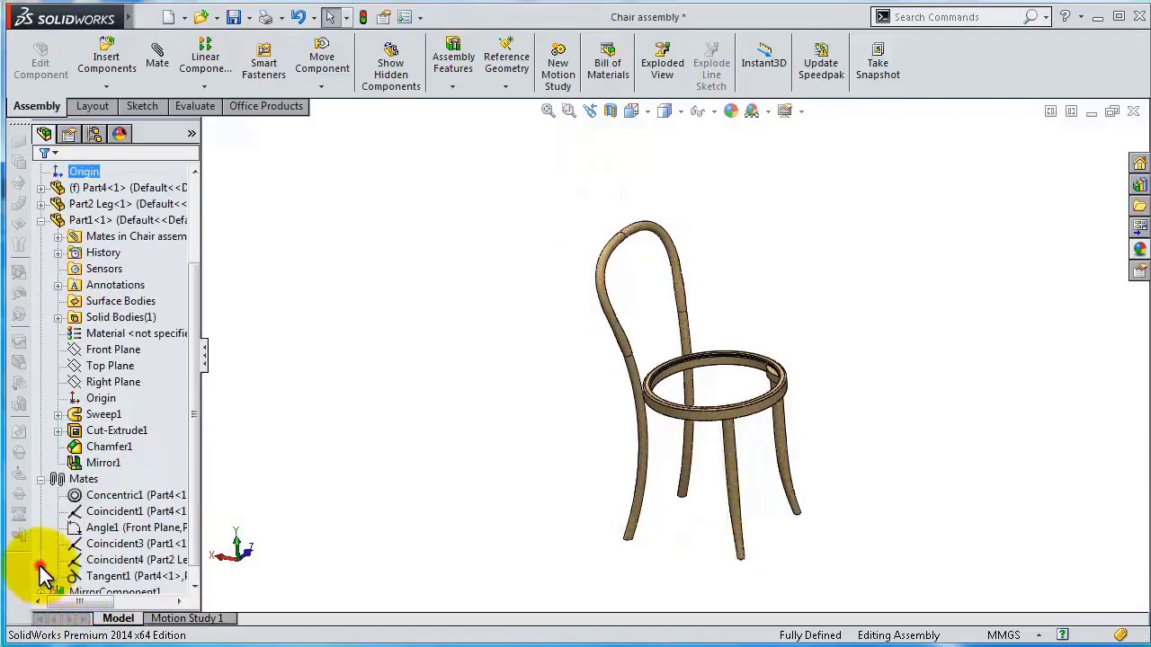
{"action": "left_click", "coordinate": [113, 576]}
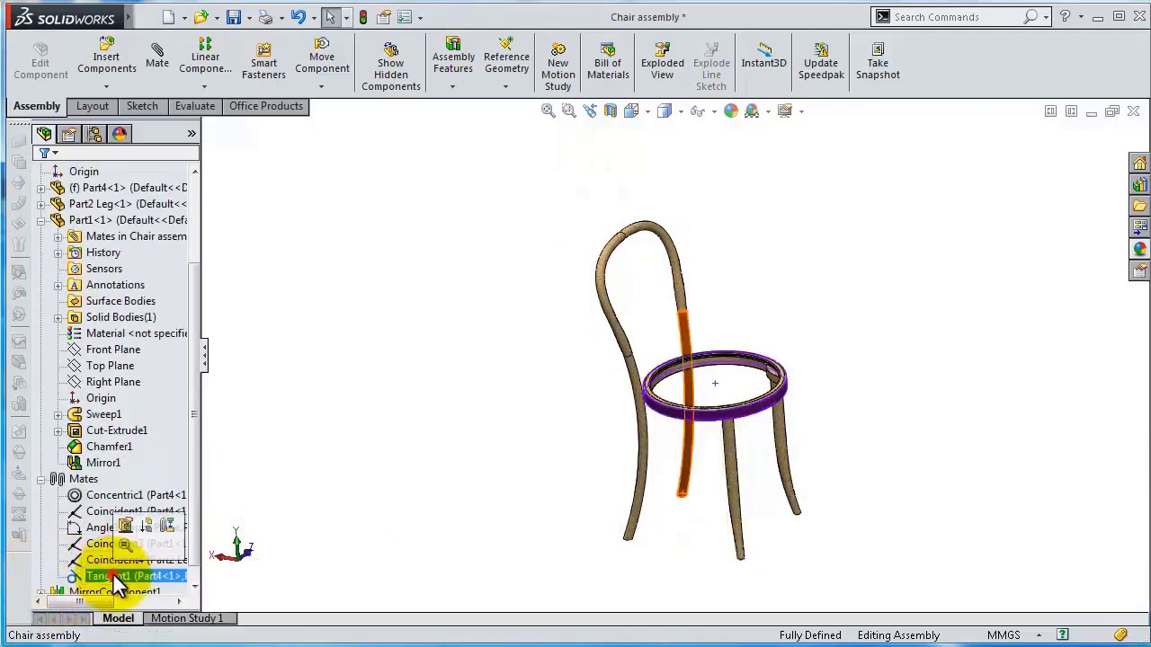
{"action": "left_click", "coordinate": [135, 532]}
{"action": "middle_click_drag", "start_coordinate": [519, 432], "coordinate": [503, 434]}
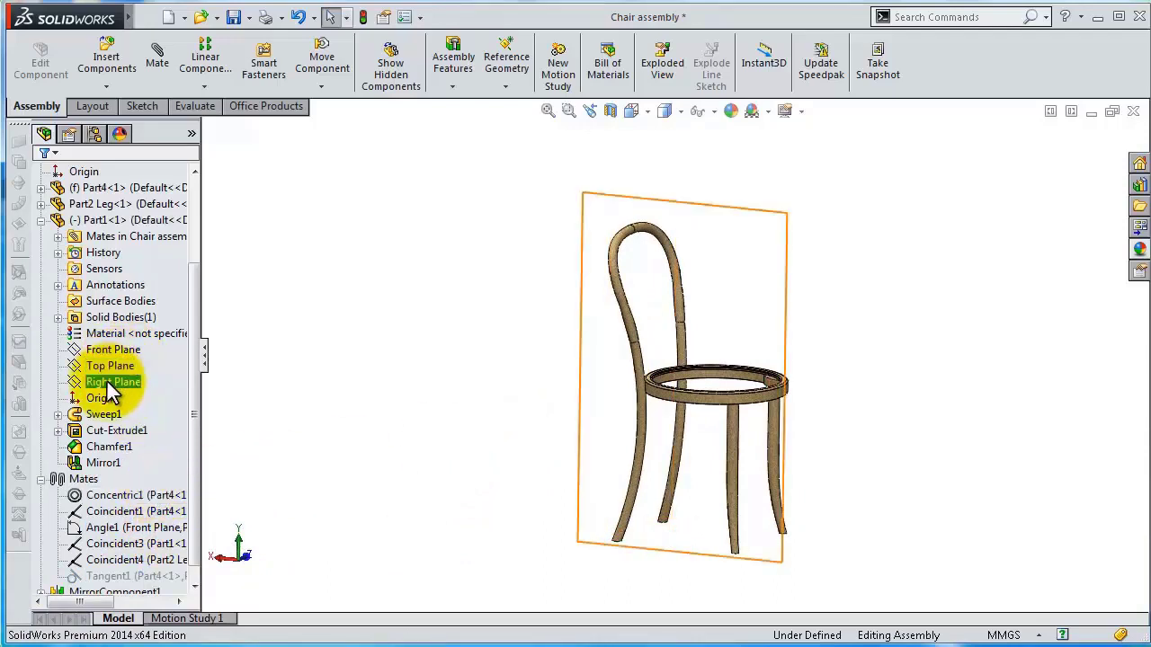
Step: Select Part1's Front Plane in the FeatureManager tree
{"action": "left_click", "coordinate": [110, 349]}
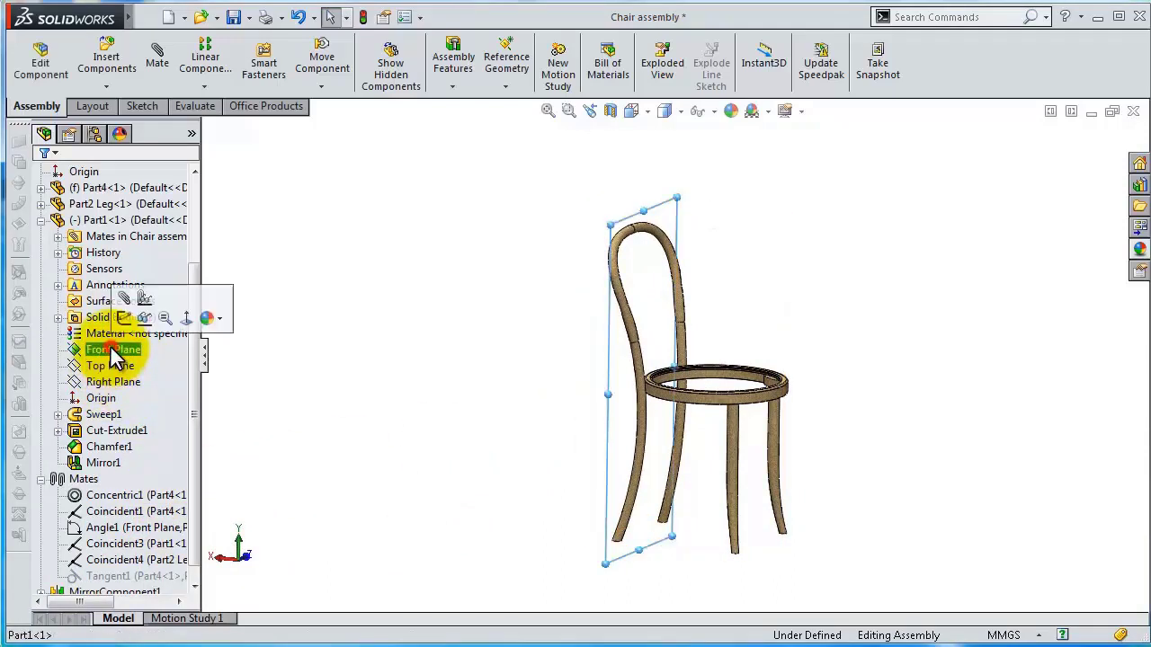
{"action": "middle_click_drag", "start_coordinate": [447, 314], "coordinate": [468, 430]}
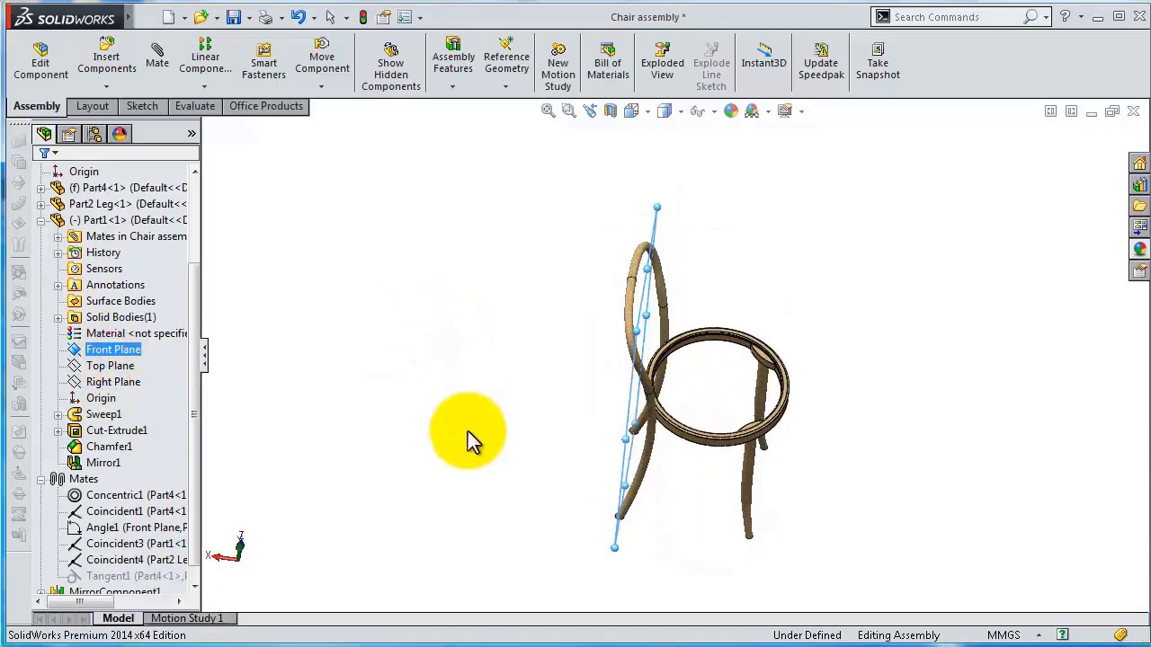
{"action": "left_click_drag", "start_coordinate": [200, 350], "coordinate": [196, 249]}
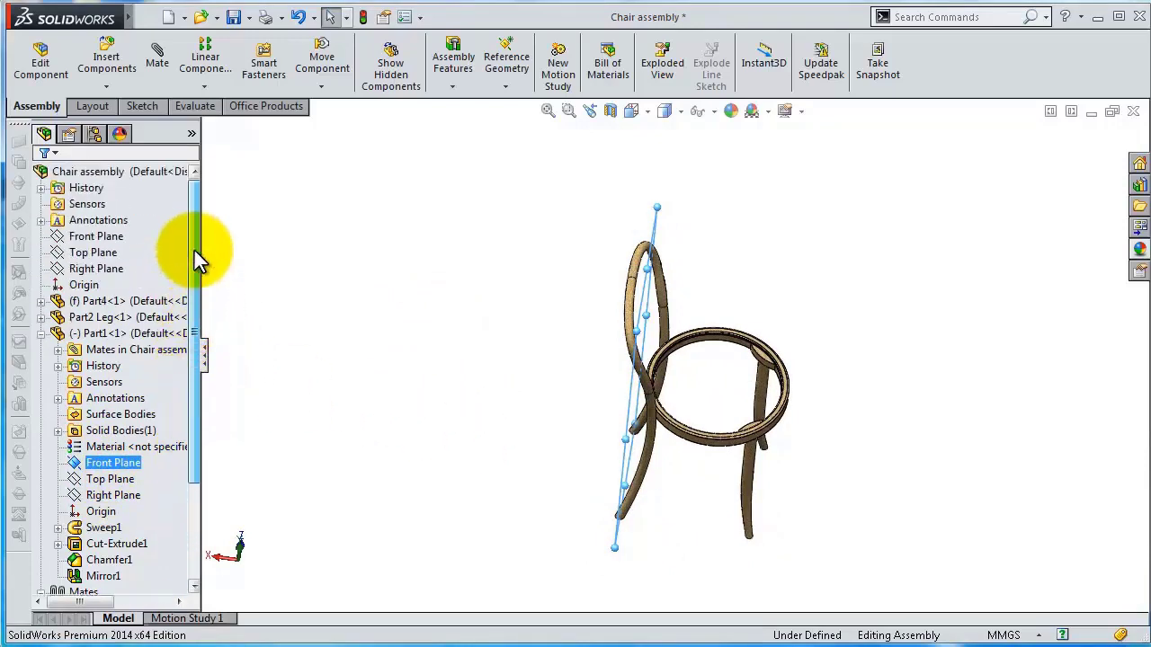
Step: Start a distance mate between Part1's Front Plane and the assembly's Right Plane
{"action": "left_click", "coordinate": [114, 273]}
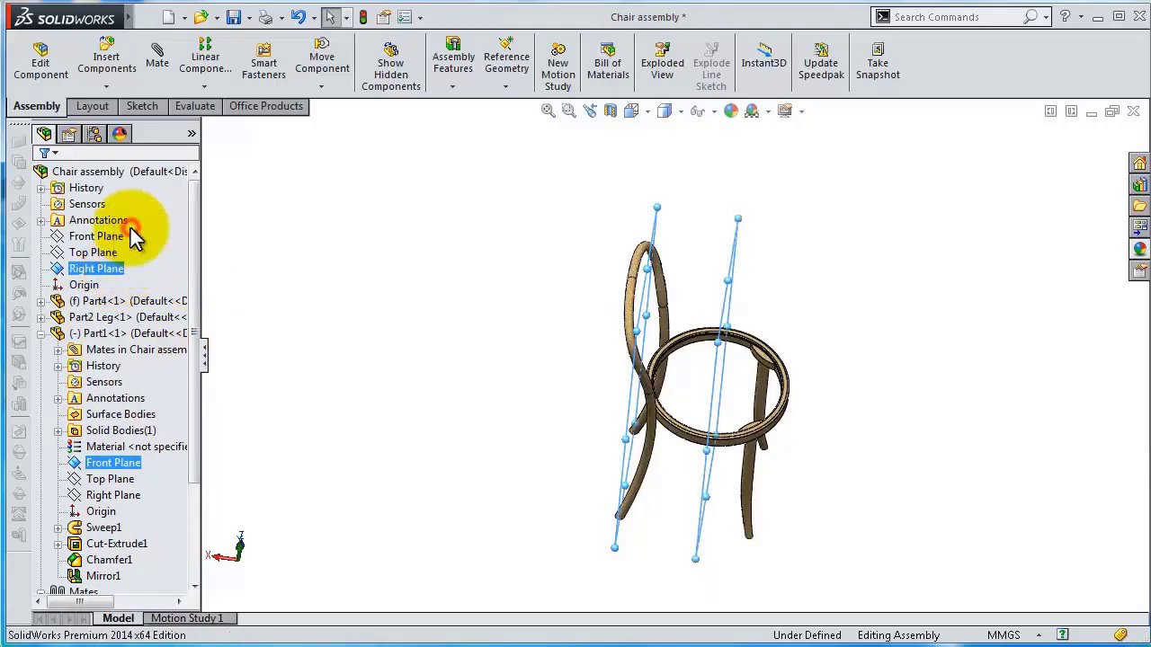
{"action": "left_click", "coordinate": [130, 228]}
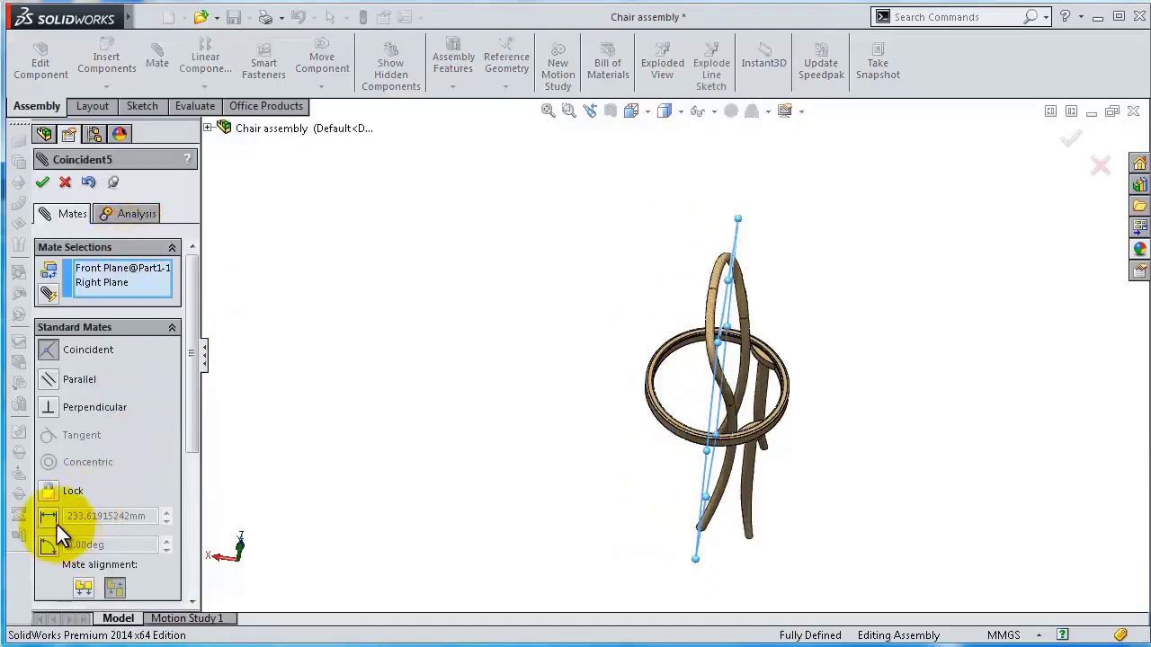
{"action": "left_click", "coordinate": [53, 518]}
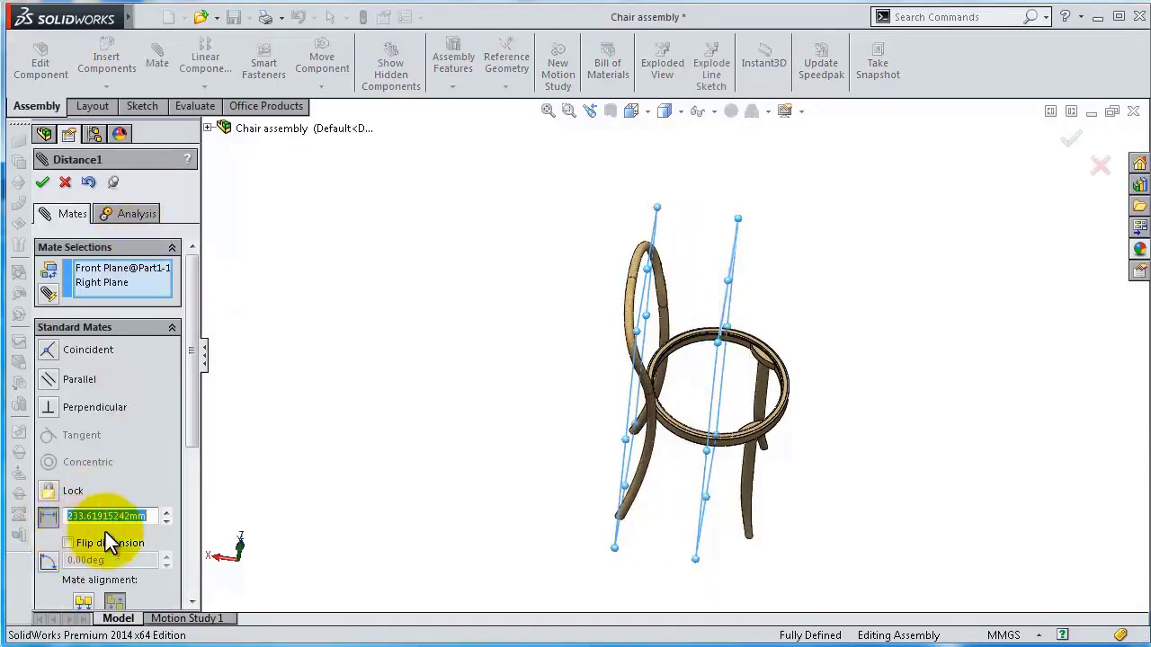
{"action": "middle_click_drag", "start_coordinate": [490, 425], "coordinate": [523, 297]}
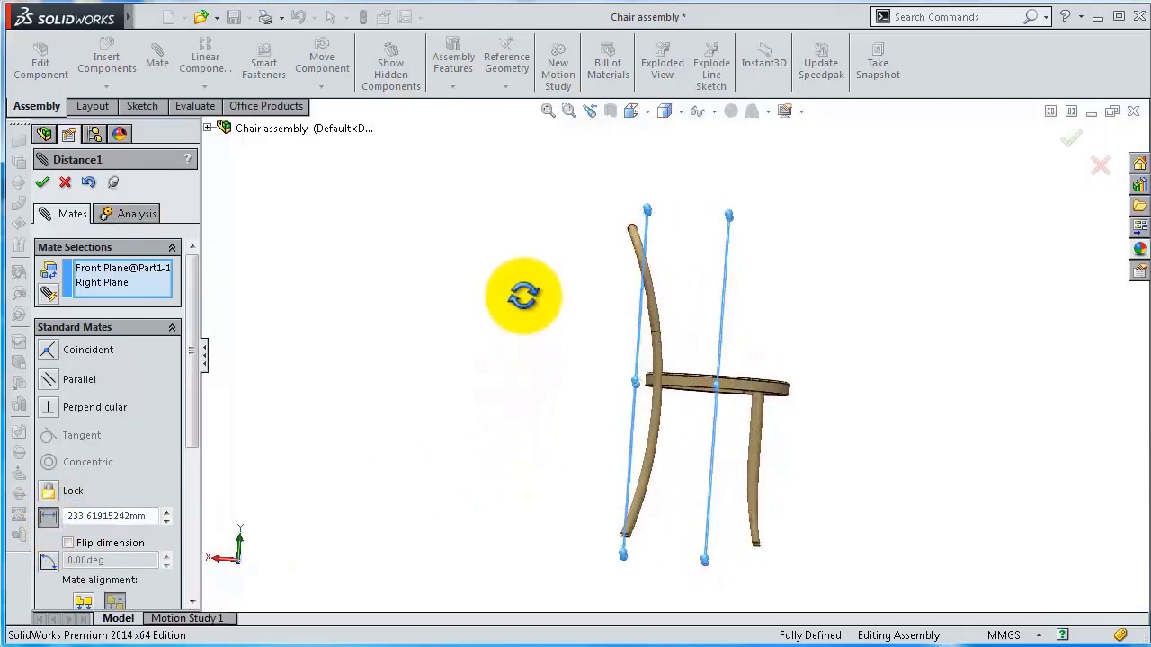
{"action": "scroll", "coordinate": [720, 359], "scroll_direction": "down", "scroll_amount": 5}
{"action": "mouse_move", "coordinate": [524, 297]}
{"action": "middle_mouse_down"}
{"action": "mouse_move", "coordinate": [677, 504]}
{"action": "mouse_move", "coordinate": [696, 513]}
{"action": "mouse_move", "coordinate": [575, 530]}
{"action": "middle_mouse_up"}
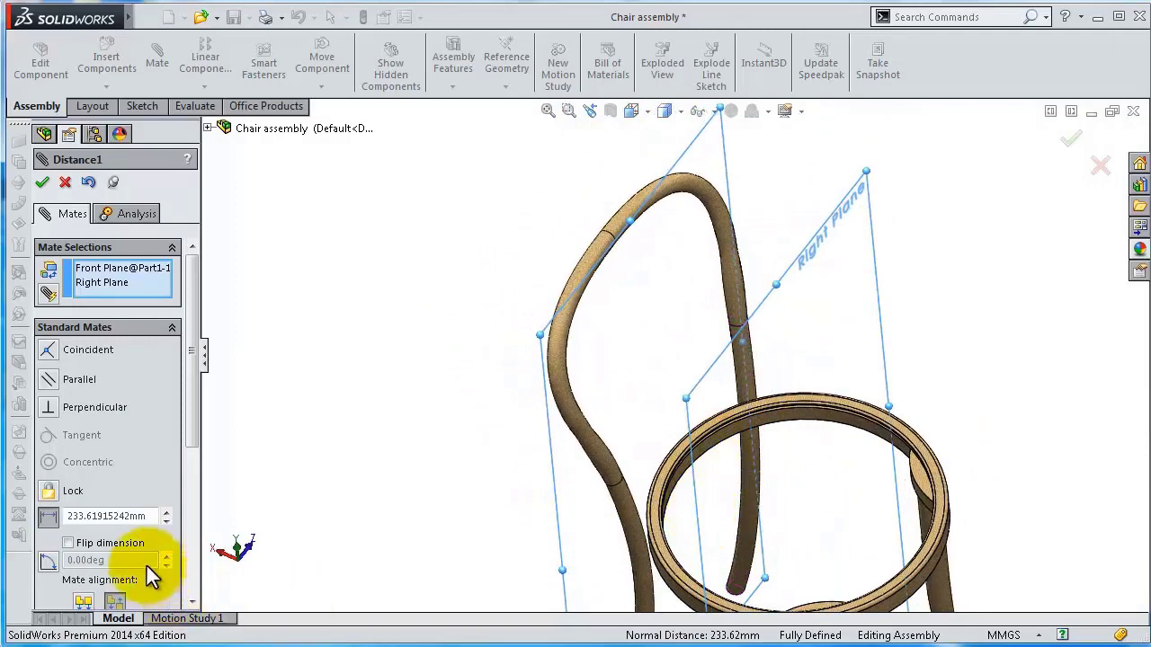
{"action": "scroll", "coordinate": [146, 564], "scroll_direction": "down", "scroll_amount": 4}
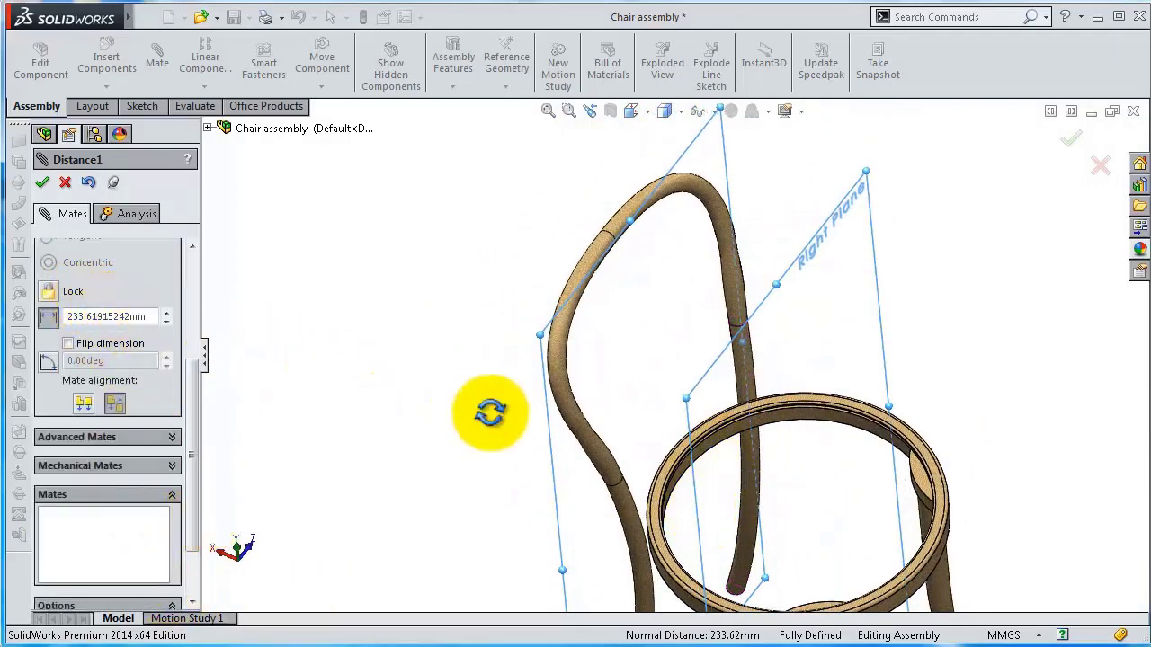
{"action": "mouse_move", "coordinate": [490, 412]}
{"action": "middle_mouse_down"}
{"action": "mouse_move", "coordinate": [500, 455]}
{"action": "mouse_move", "coordinate": [609, 390]}
{"action": "mouse_move", "coordinate": [617, 416]}
{"action": "middle_mouse_up"}
{"action": "scroll", "coordinate": [618, 417], "scroll_direction": "up", "scroll_amount": 2}
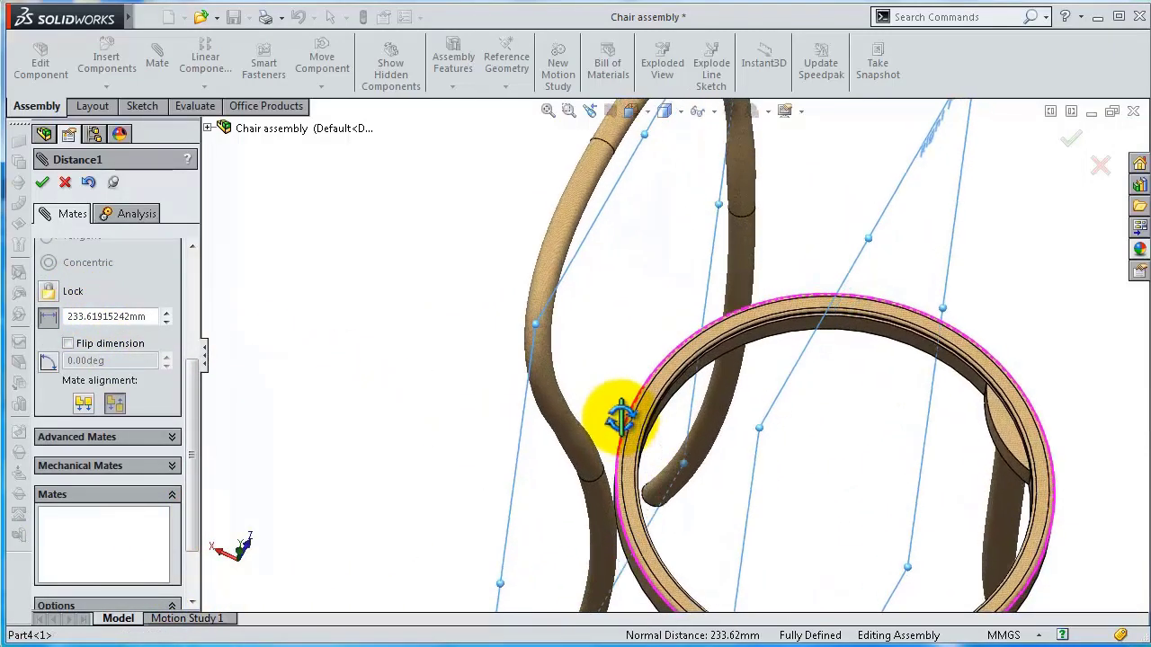
Step: Enter the mate distance, first 230 mm then edited, and accept Distance1
{"action": "left_click", "coordinate": [81, 317]}
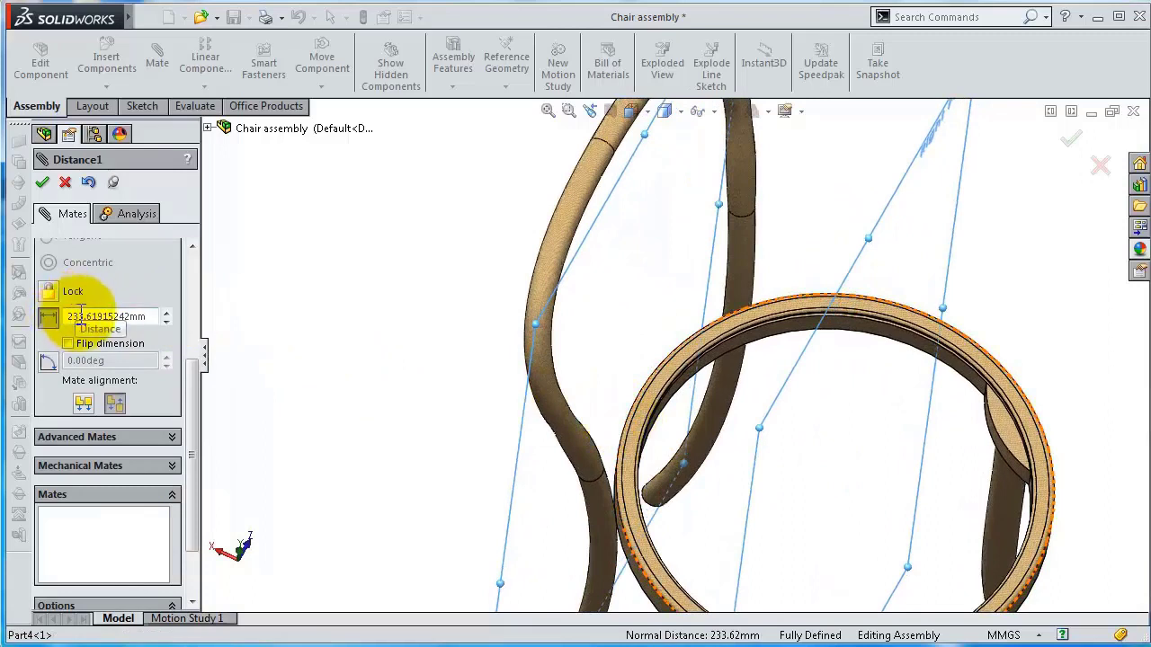
{"action": "left_click_drag", "start_coordinate": [81, 316], "coordinate": [165, 317]}
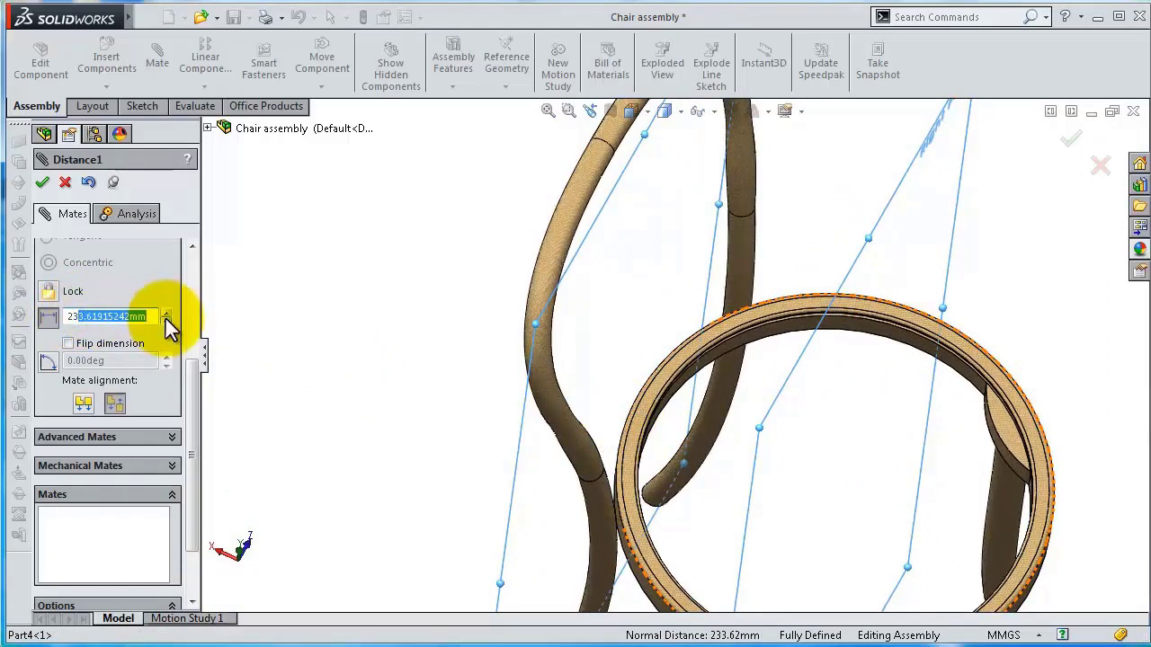
{"action": "key", "text": "Return"}
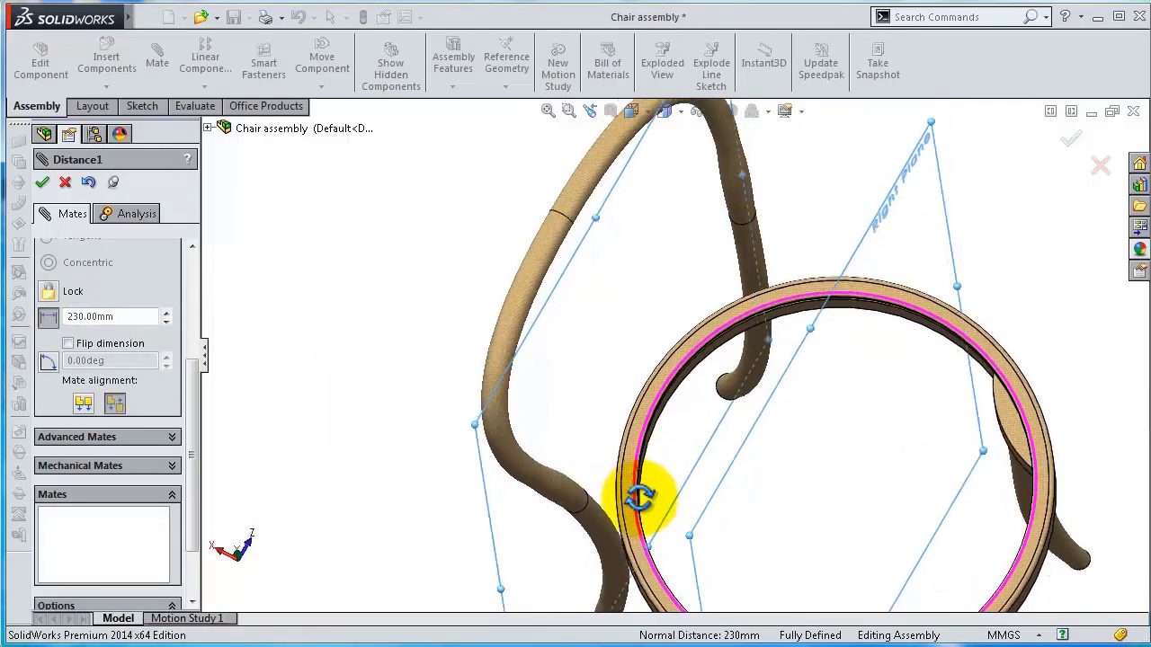
{"action": "middle_click_drag", "start_coordinate": [640, 494], "coordinate": [629, 462]}
{"action": "scroll", "coordinate": [616, 526], "scroll_direction": "down", "scroll_amount": 5}
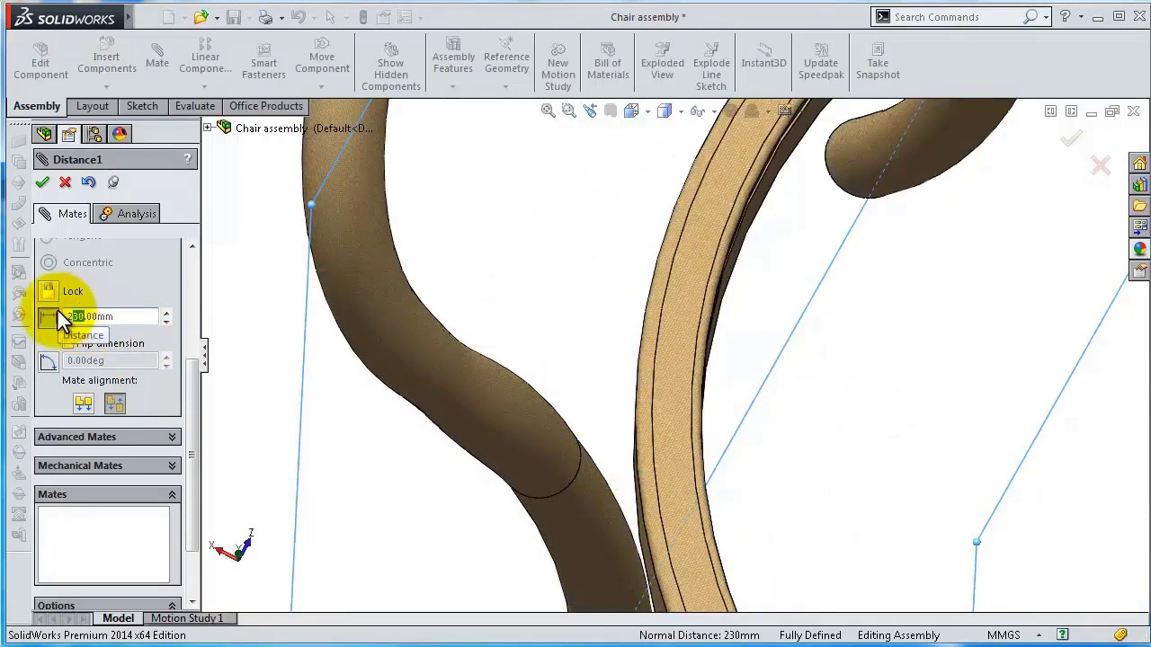
{"action": "type", "text": "228"}
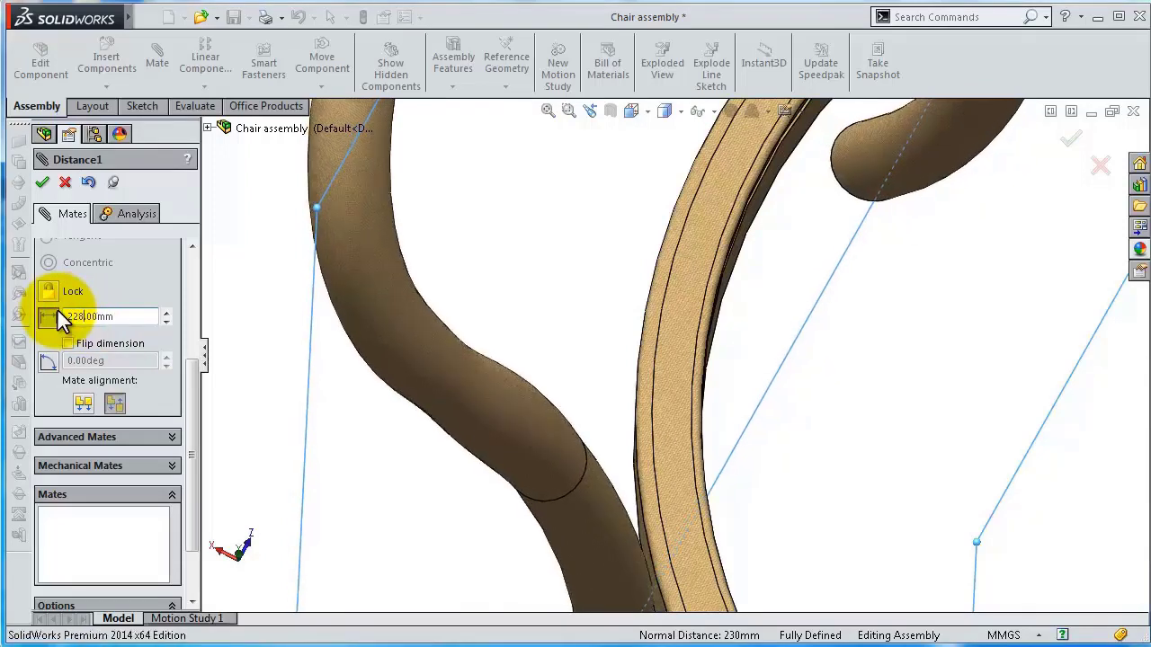
{"action": "left_click", "coordinate": [42, 182]}
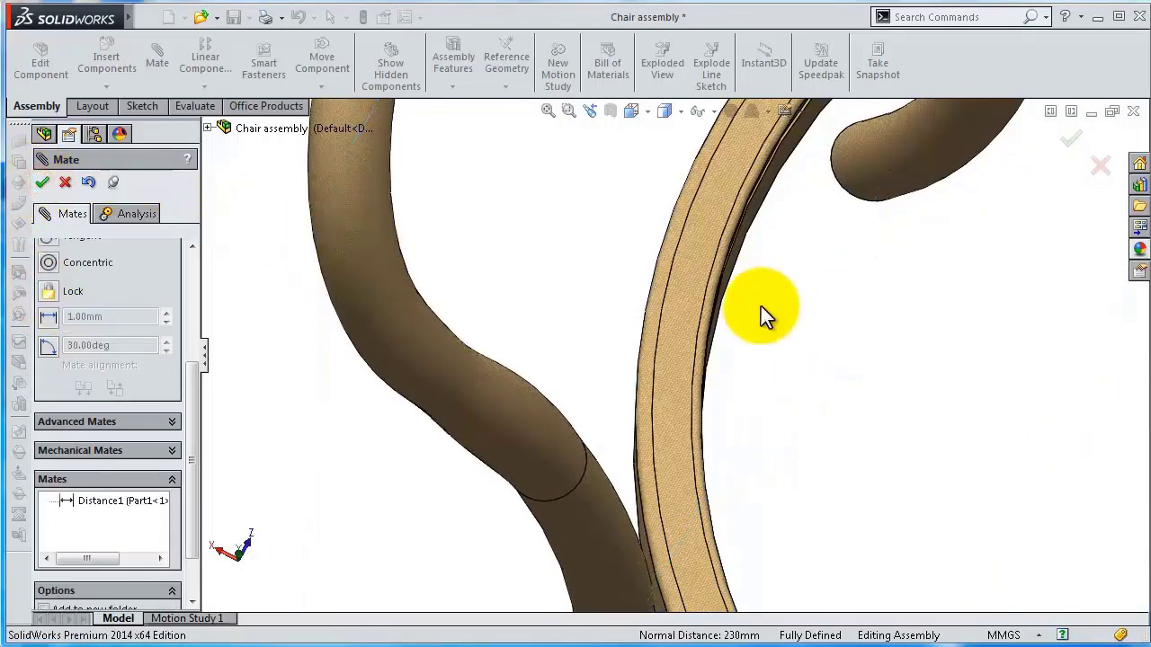
{"action": "left_click", "coordinate": [41, 181]}
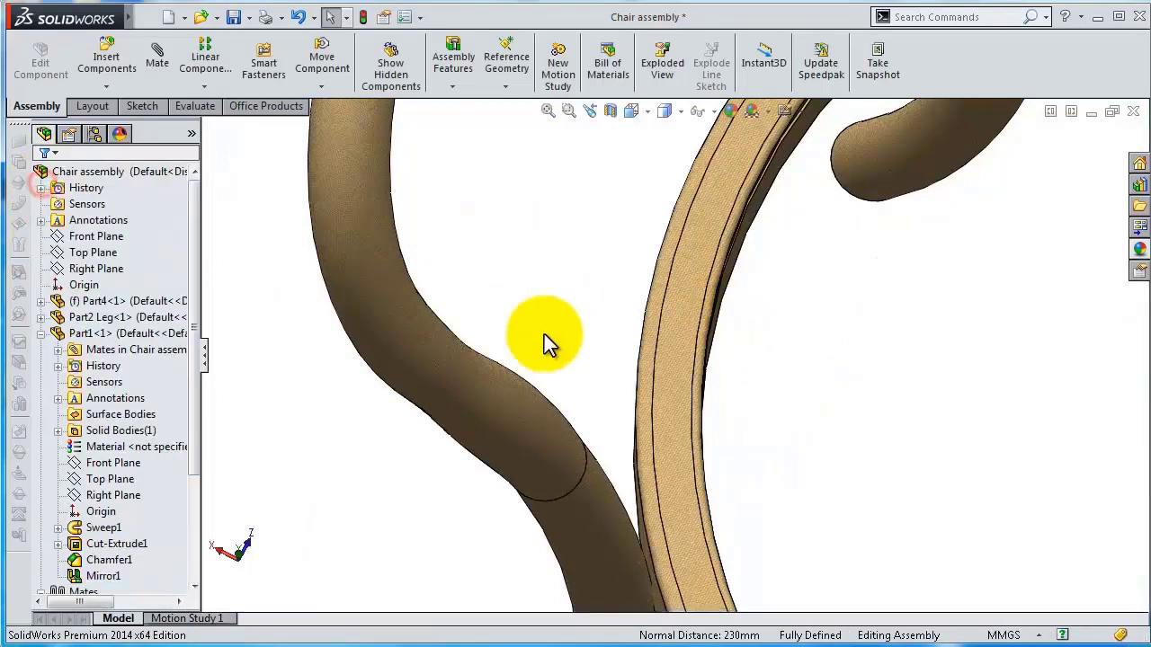
Step: Zoom out to show the whole chair and open Insert Components
{"action": "mouse_move", "coordinate": [544, 334]}
{"action": "middle_mouse_down"}
{"action": "mouse_move", "coordinate": [647, 382]}
{"action": "mouse_move", "coordinate": [721, 382]}
{"action": "mouse_move", "coordinate": [542, 367]}
{"action": "mouse_move", "coordinate": [673, 431]}
{"action": "mouse_move", "coordinate": [663, 429]}
{"action": "mouse_move", "coordinate": [798, 437]}
{"action": "middle_mouse_up"}
{"action": "scroll", "coordinate": [800, 432], "scroll_direction": "up", "scroll_amount": 2}
{"action": "scroll", "coordinate": [806, 431], "scroll_direction": "up", "scroll_amount": 1}
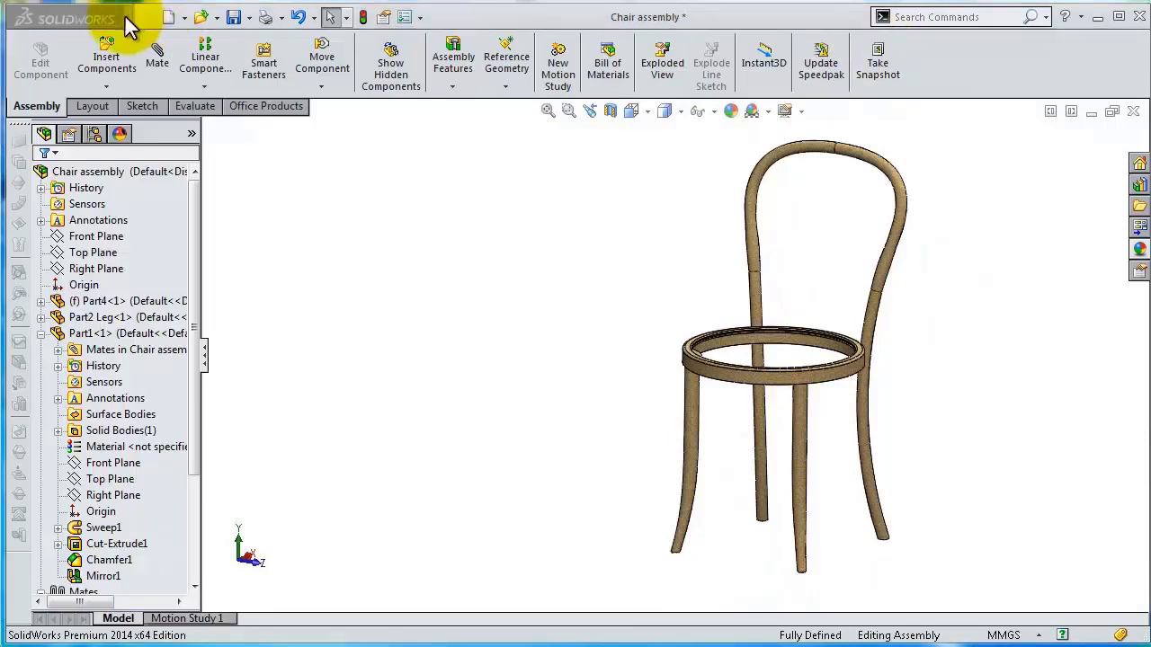
{"action": "left_click", "coordinate": [106, 56]}
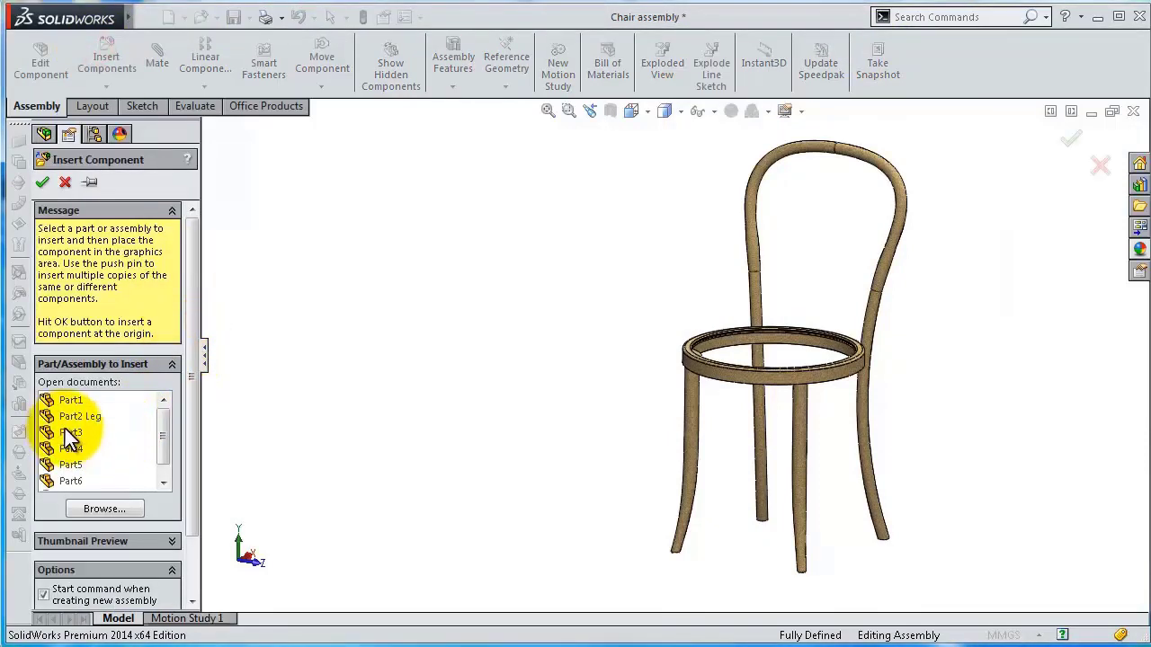
Step: Insert Part3, the backrest loop, and drop it to the left of the chair
{"action": "left_click", "coordinate": [70, 433]}
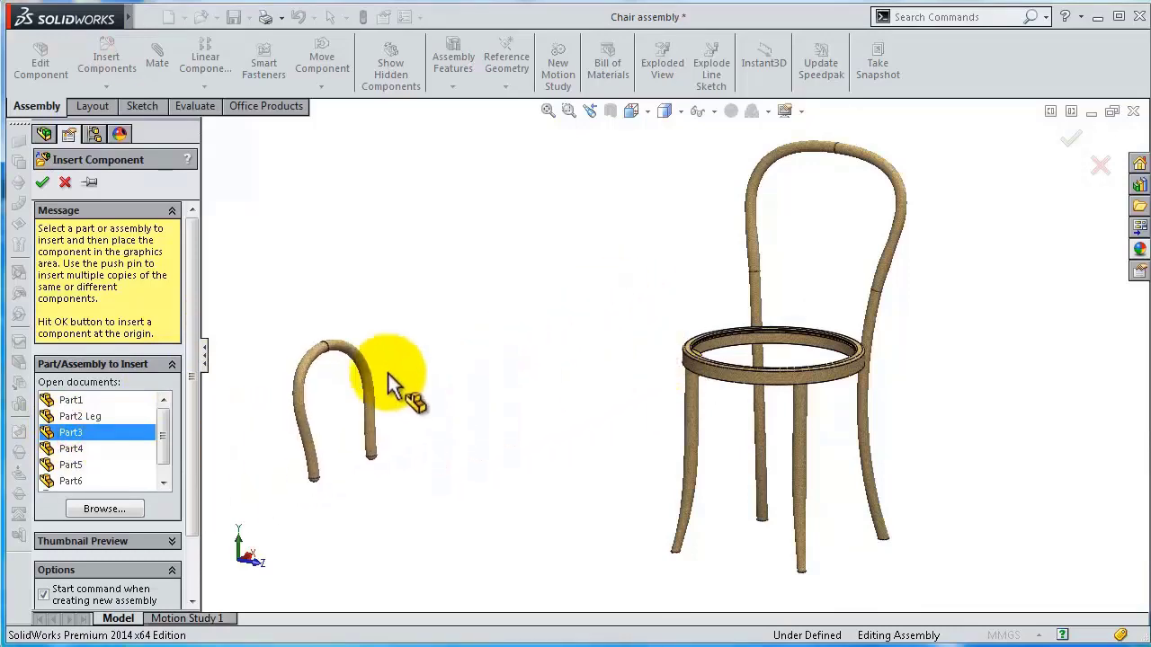
{"action": "left_click", "coordinate": [395, 351]}
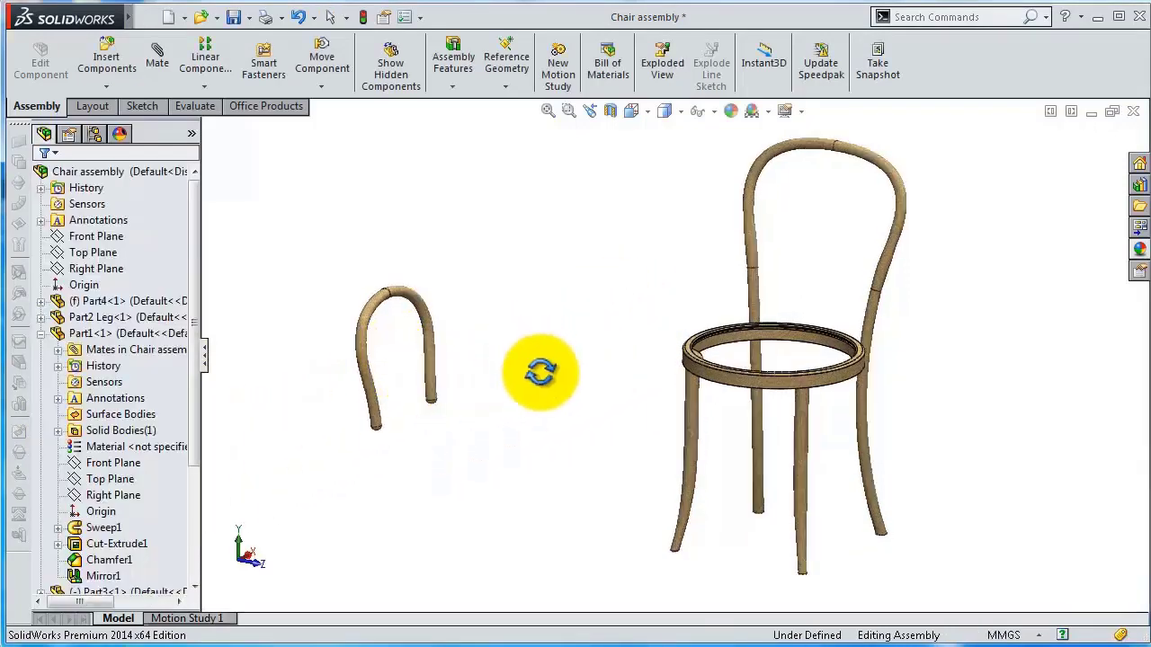
{"action": "mouse_move", "coordinate": [539, 372]}
{"action": "middle_mouse_down"}
{"action": "mouse_move", "coordinate": [570, 477]}
{"action": "mouse_move", "coordinate": [543, 396]}
{"action": "middle_mouse_up"}
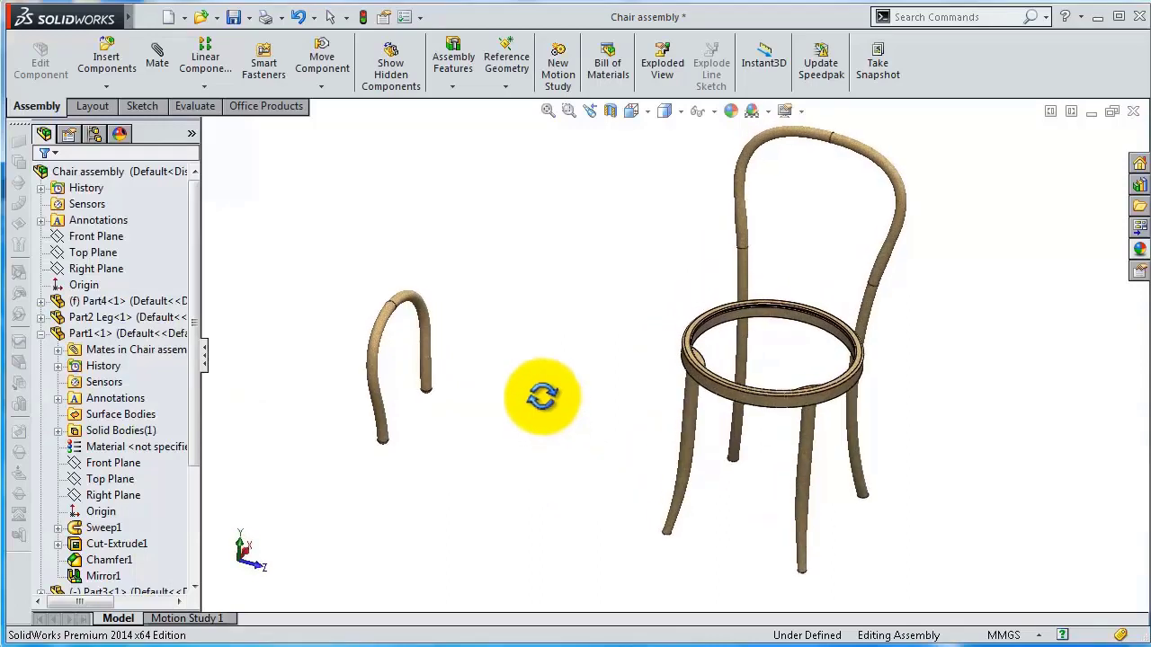
Step: Rotate the Part3 backrest loop into an upright orientation
{"action": "left_click", "coordinate": [305, 90]}
{"action": "left_click", "coordinate": [330, 122]}
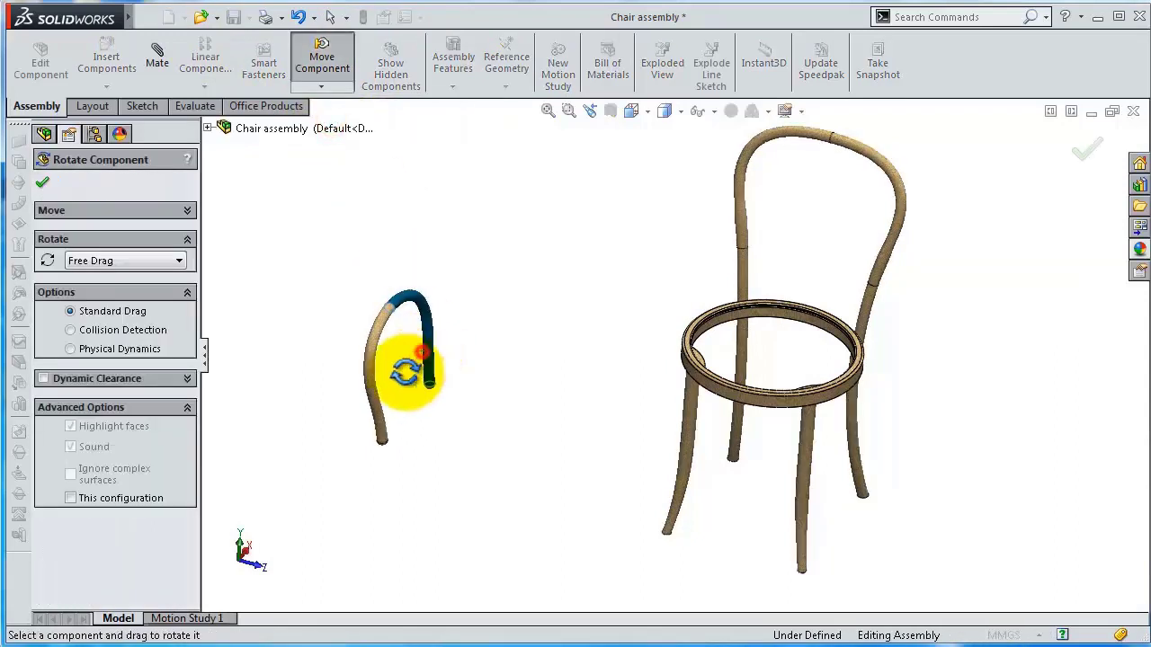
{"action": "mouse_move", "coordinate": [405, 371]}
{"action": "left_mouse_down"}
{"action": "mouse_move", "coordinate": [267, 454]}
{"action": "mouse_move", "coordinate": [271, 340]}
{"action": "left_mouse_up"}
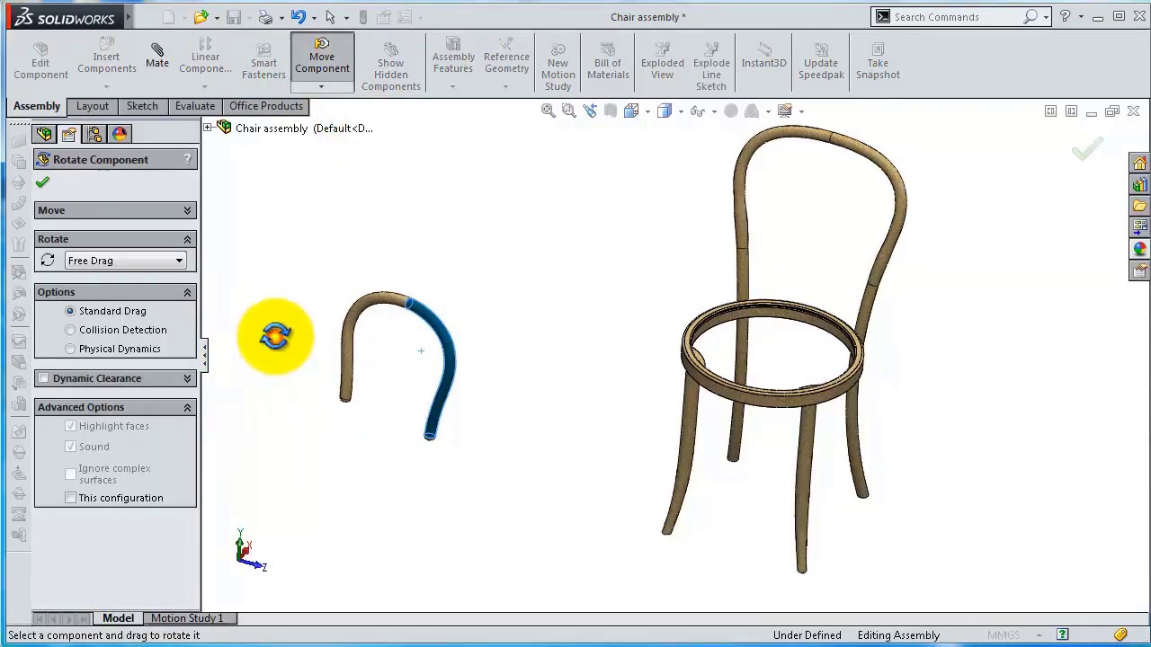
{"action": "left_click", "coordinate": [42, 182]}
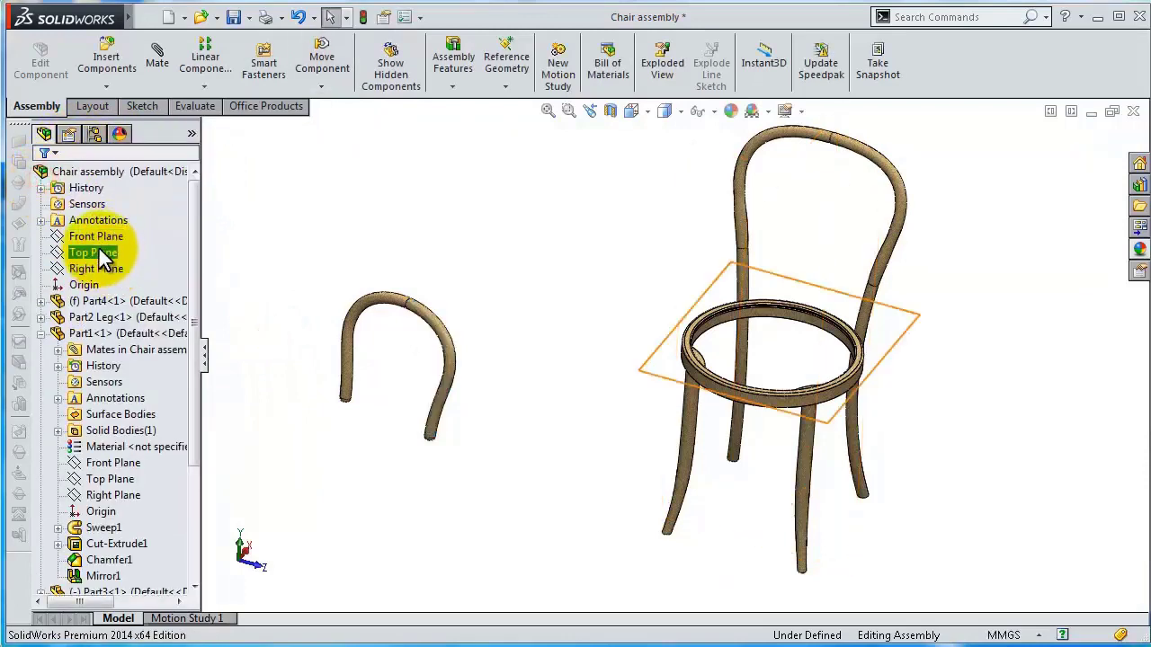
Step: Mate Part3's Right Plane coincident with the assembly's Front Plane
{"action": "left_click", "coordinate": [40, 334]}
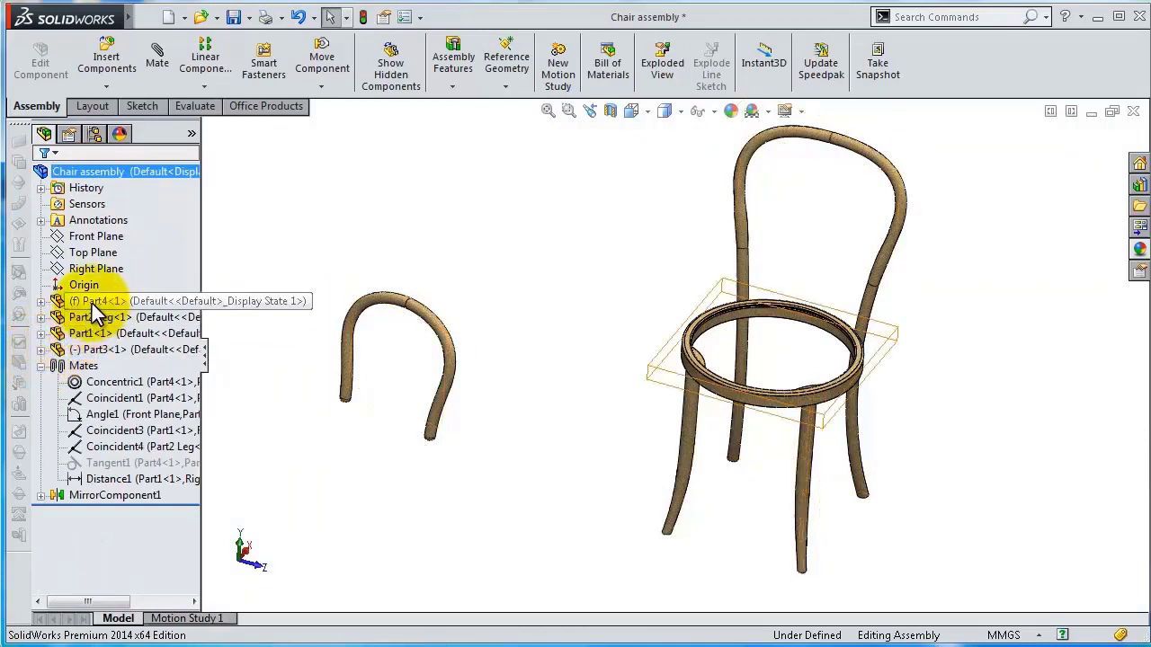
{"action": "left_click", "coordinate": [106, 350]}
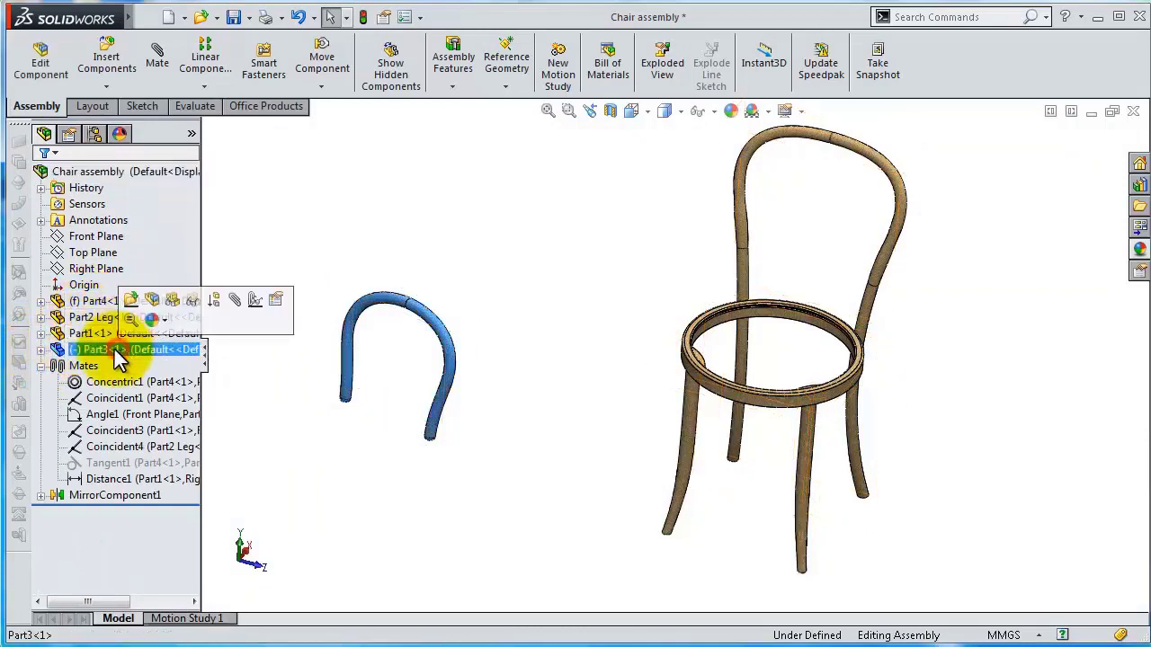
{"action": "left_click", "coordinate": [41, 350]}
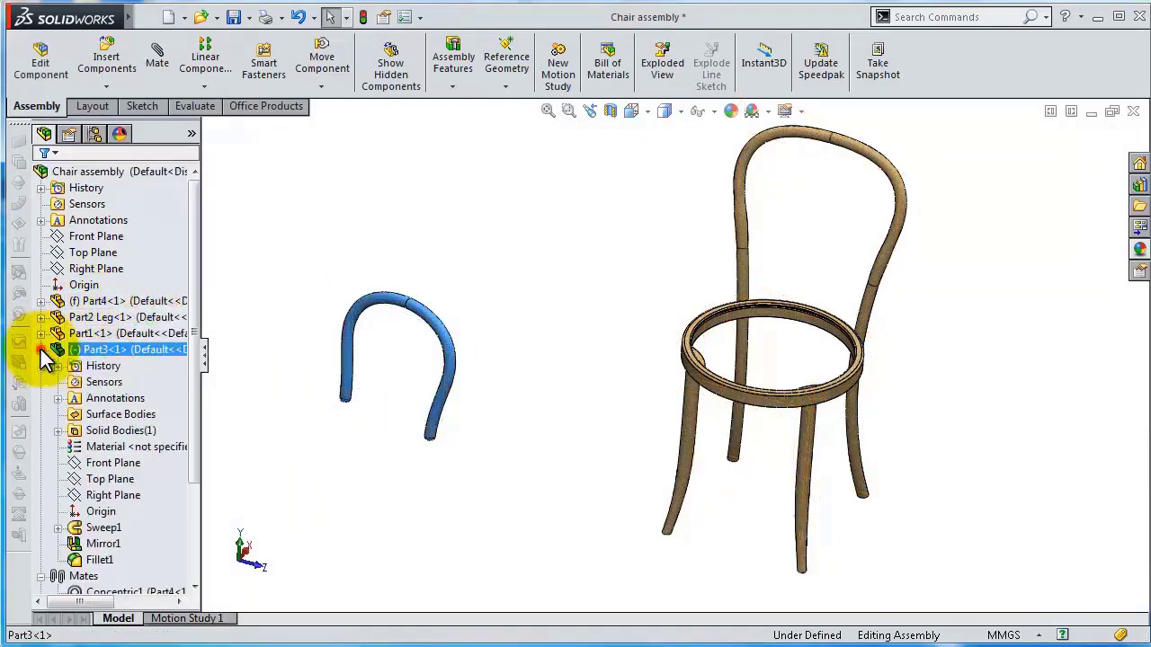
{"action": "left_click", "coordinate": [125, 496]}
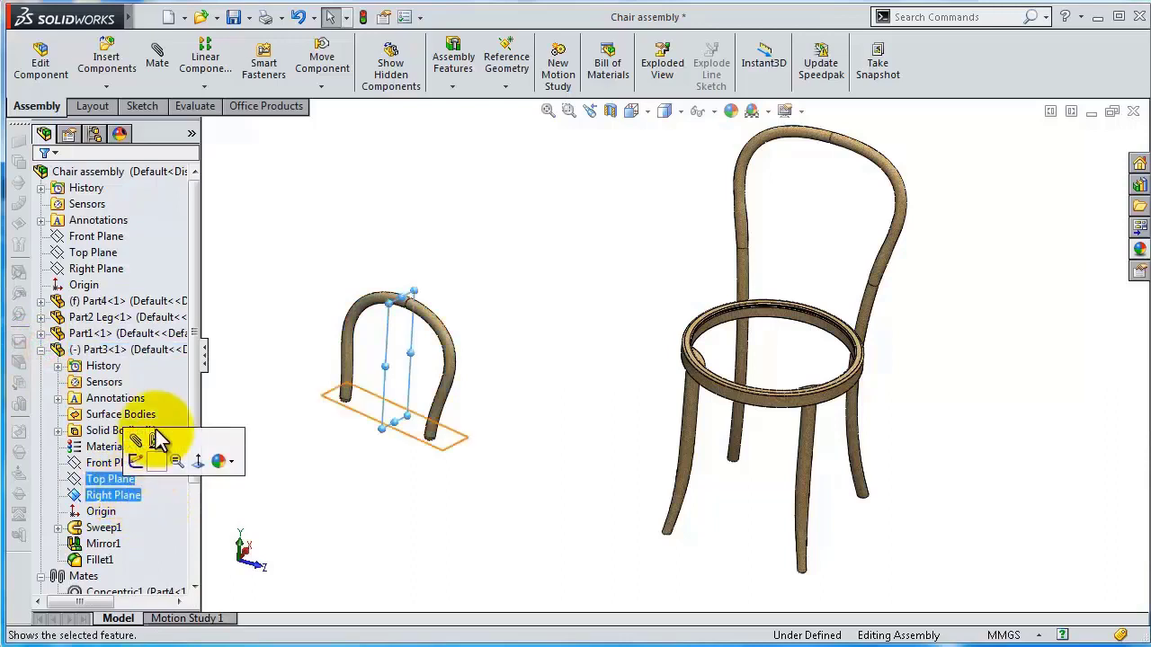
{"action": "left_click", "coordinate": [106, 238]}
{"action": "left_click", "coordinate": [122, 188]}
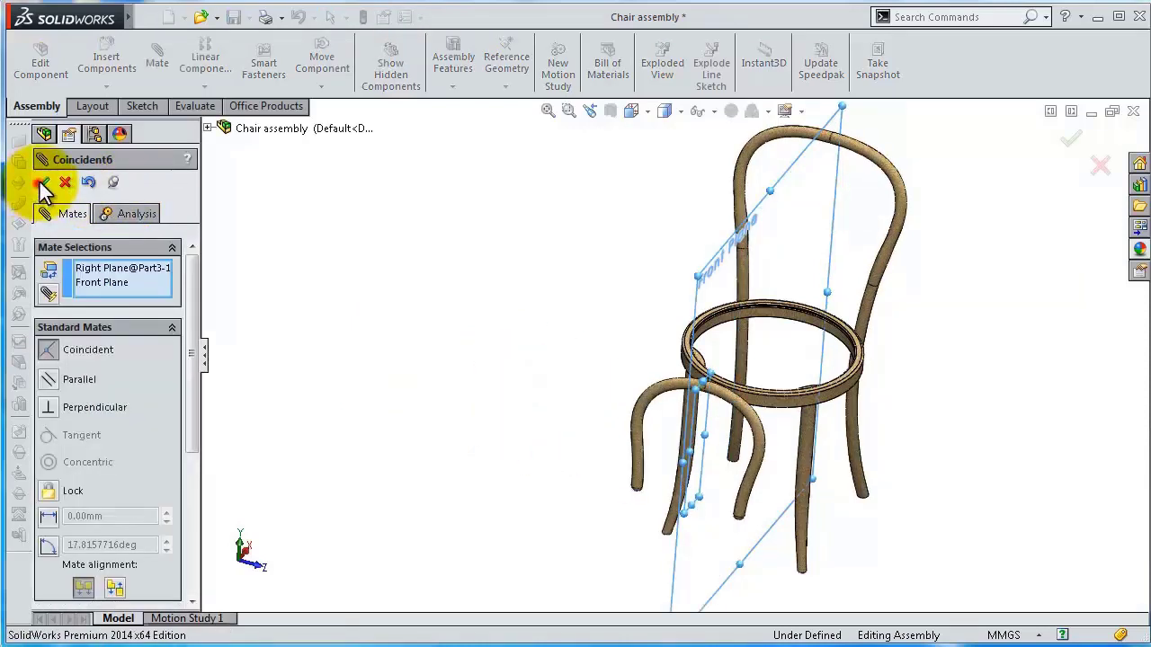
{"action": "left_click", "coordinate": [41, 183]}
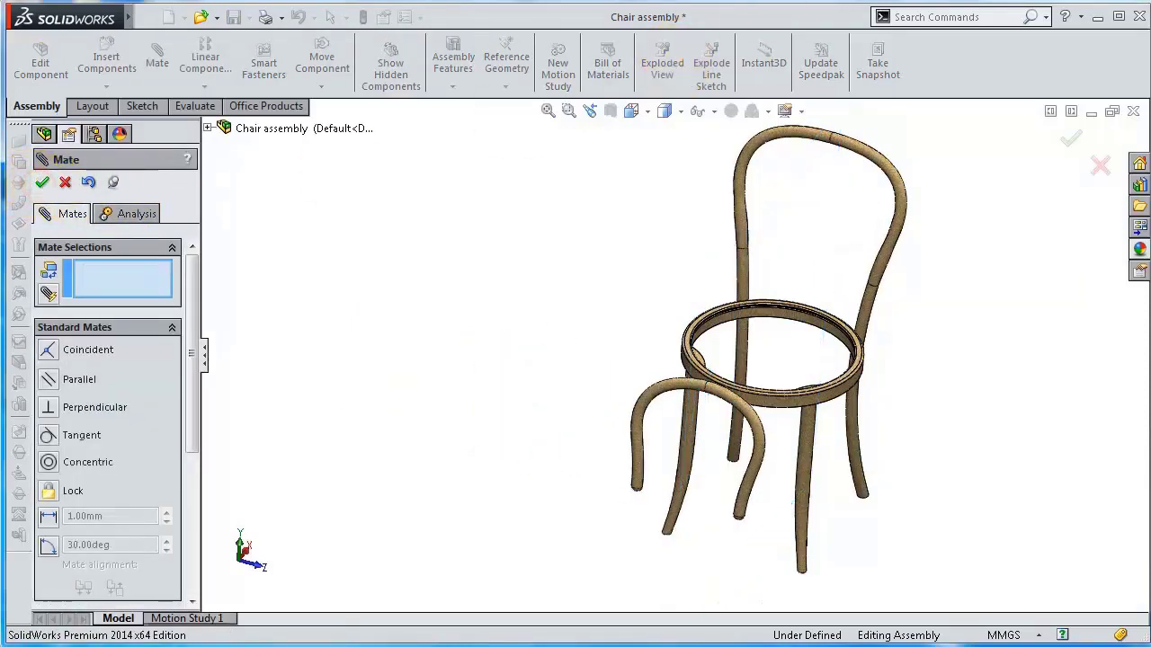
Step: Select Part3's Top Plane together with the assembly's Top Plane
{"action": "left_click", "coordinate": [41, 183]}
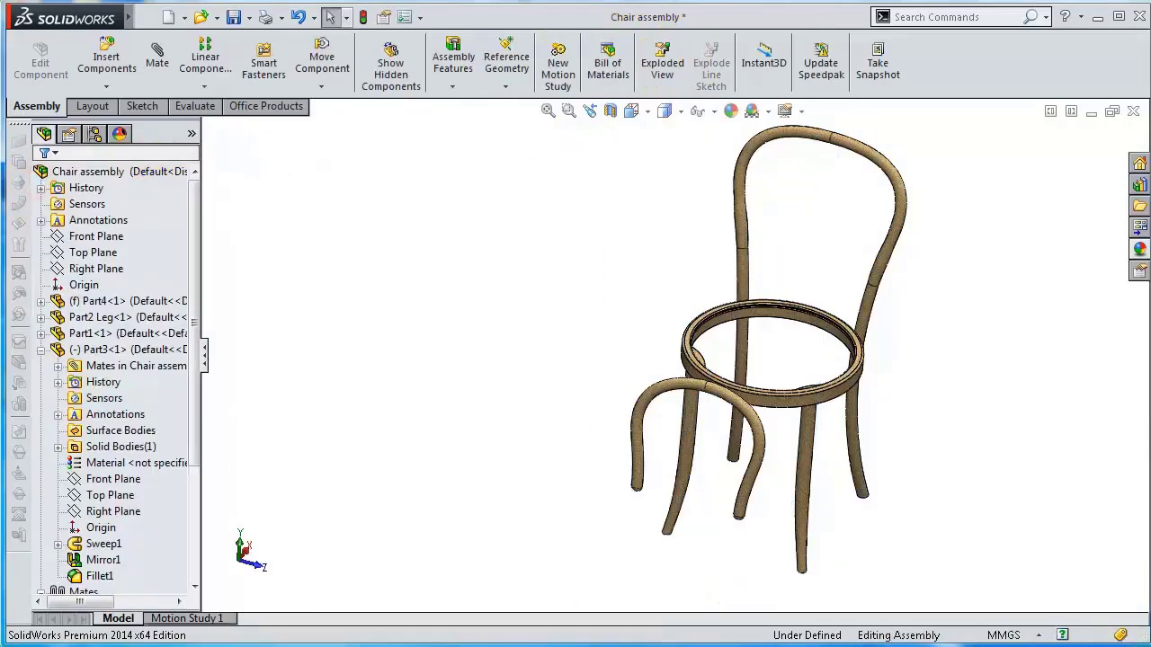
{"action": "mouse_move", "coordinate": [744, 337]}
{"action": "middle_mouse_down"}
{"action": "mouse_move", "coordinate": [803, 437]}
{"action": "mouse_move", "coordinate": [711, 441]}
{"action": "mouse_move", "coordinate": [637, 382]}
{"action": "middle_mouse_up"}
{"action": "mouse_move", "coordinate": [627, 375]}
{"action": "left_mouse_down"}
{"action": "mouse_move", "coordinate": [689, 390]}
{"action": "mouse_move", "coordinate": [662, 372]}
{"action": "mouse_move", "coordinate": [679, 385]}
{"action": "left_mouse_up"}
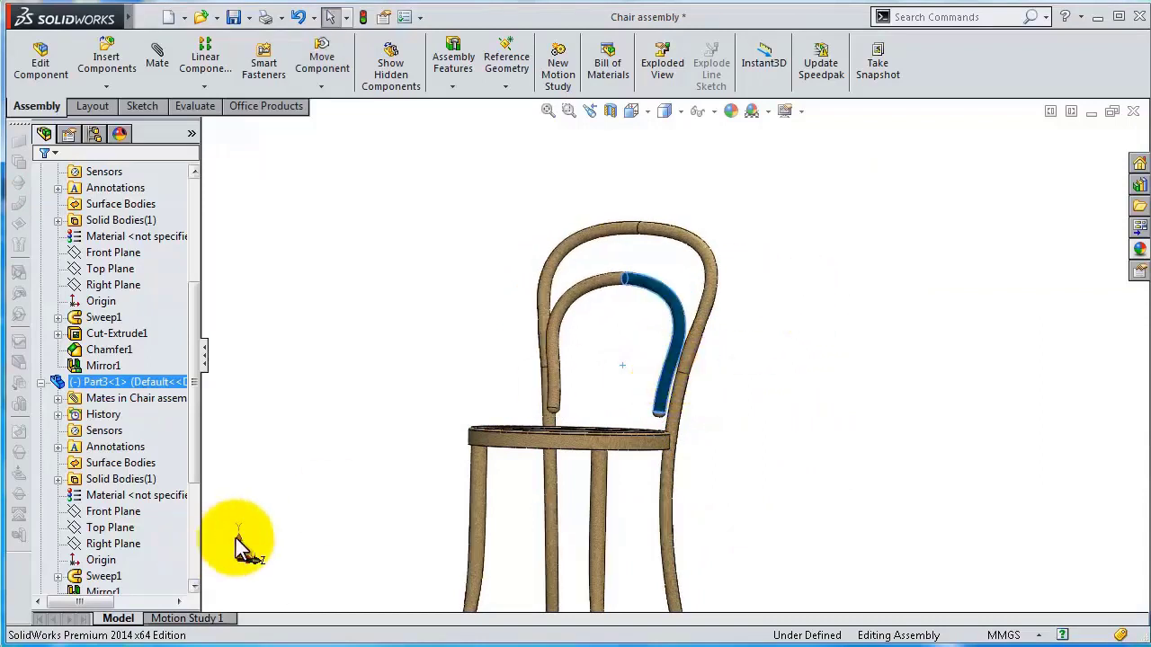
{"action": "left_click", "coordinate": [124, 531]}
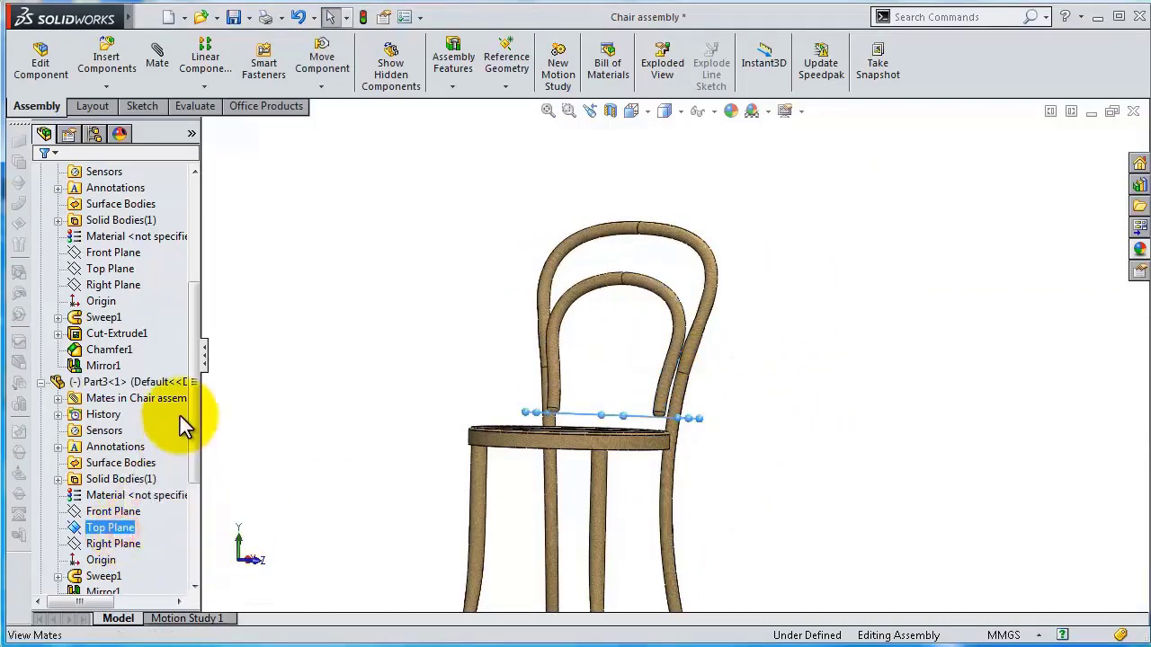
{"action": "left_click_drag", "start_coordinate": [201, 408], "coordinate": [204, 304]}
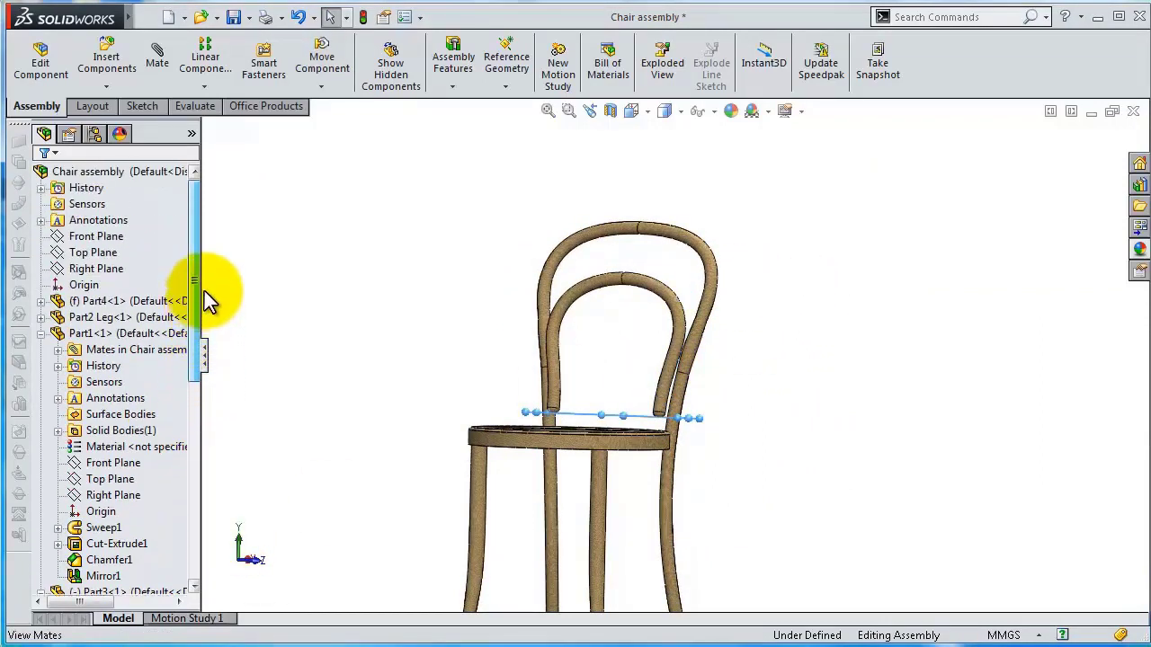
{"action": "left_click", "coordinate": [117, 256]}
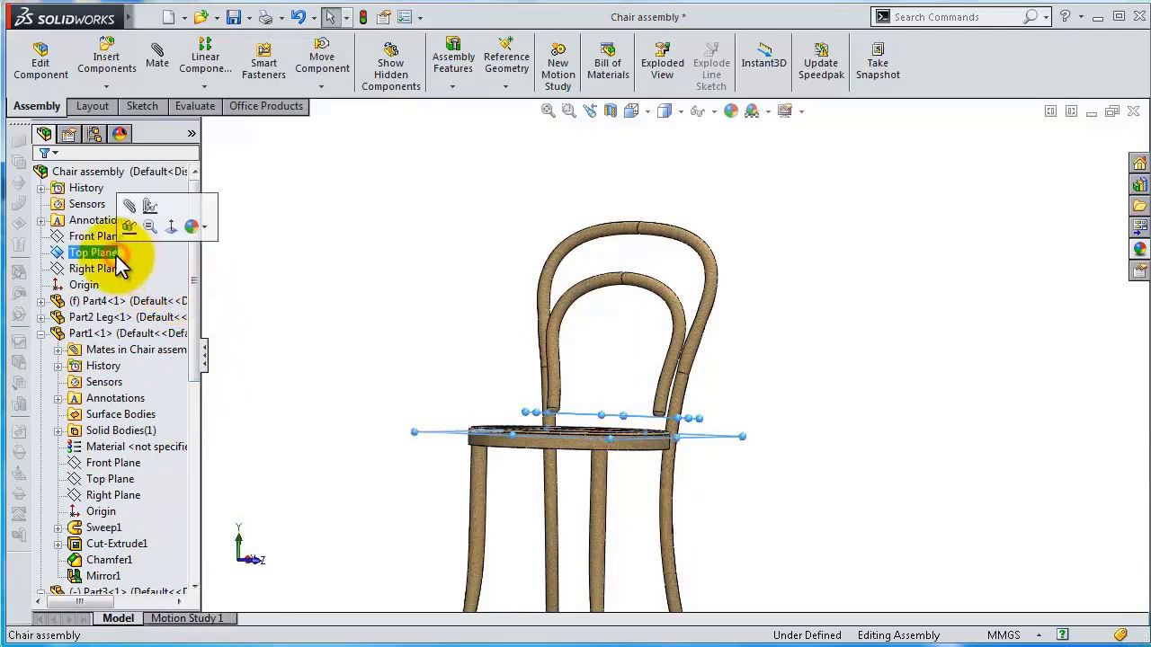
Step: Mate the two Top Planes at a 10 mm distance and accept it
{"action": "left_click", "coordinate": [131, 218]}
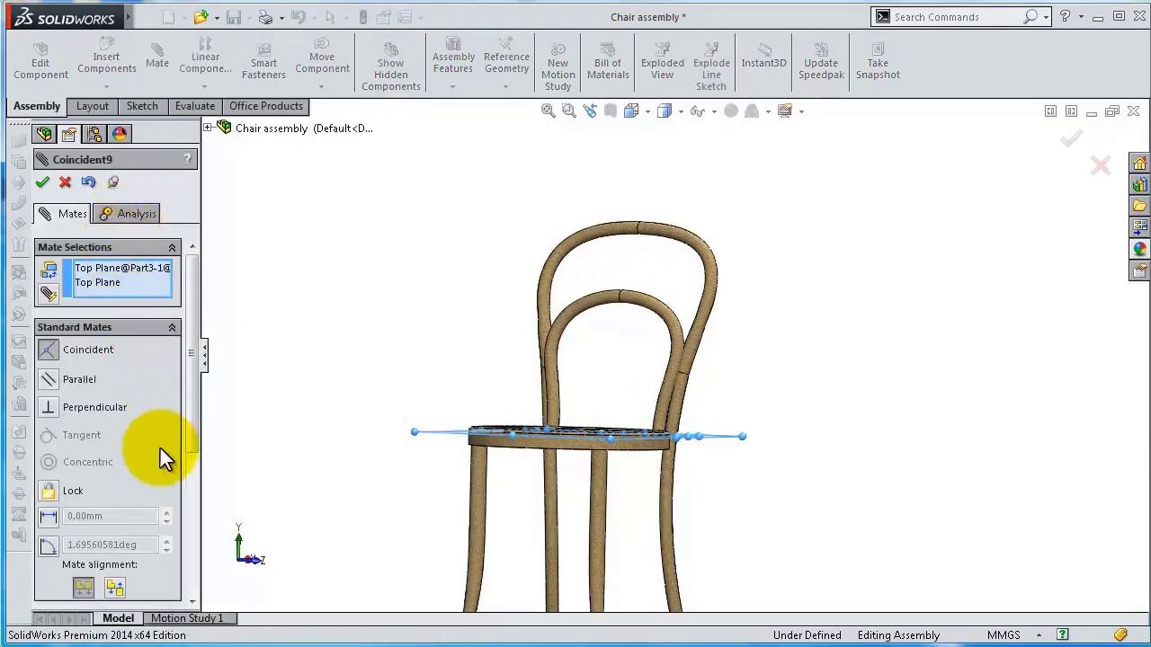
{"action": "left_click", "coordinate": [45, 517]}
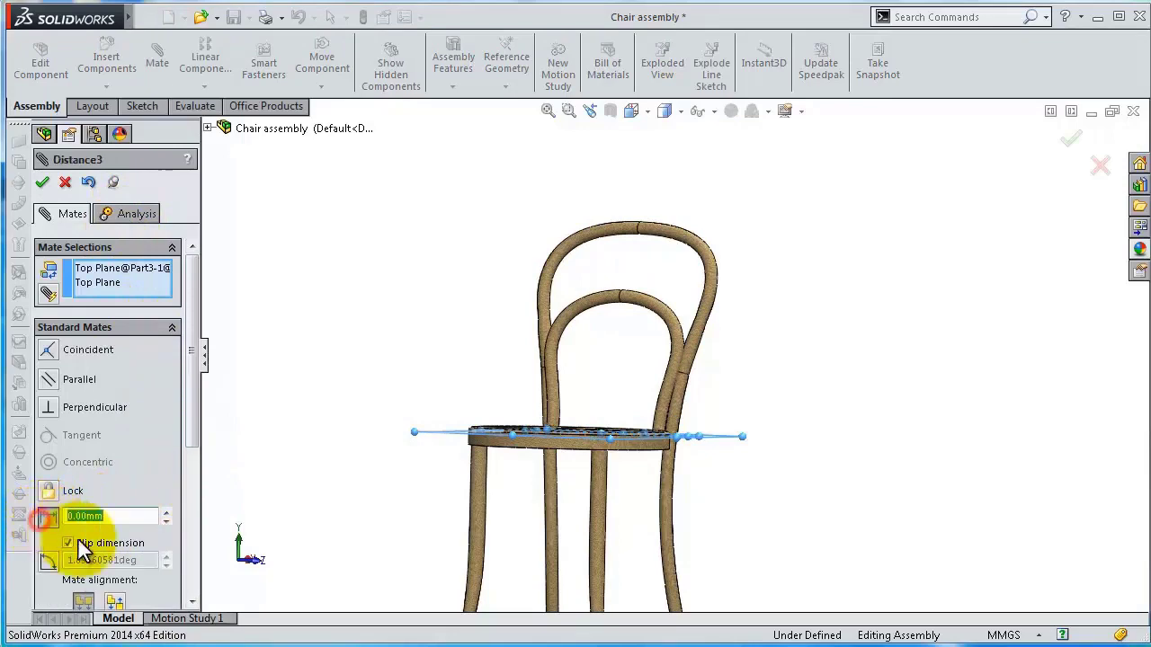
{"action": "type", "text": "10"}
{"action": "key", "text": "Return"}
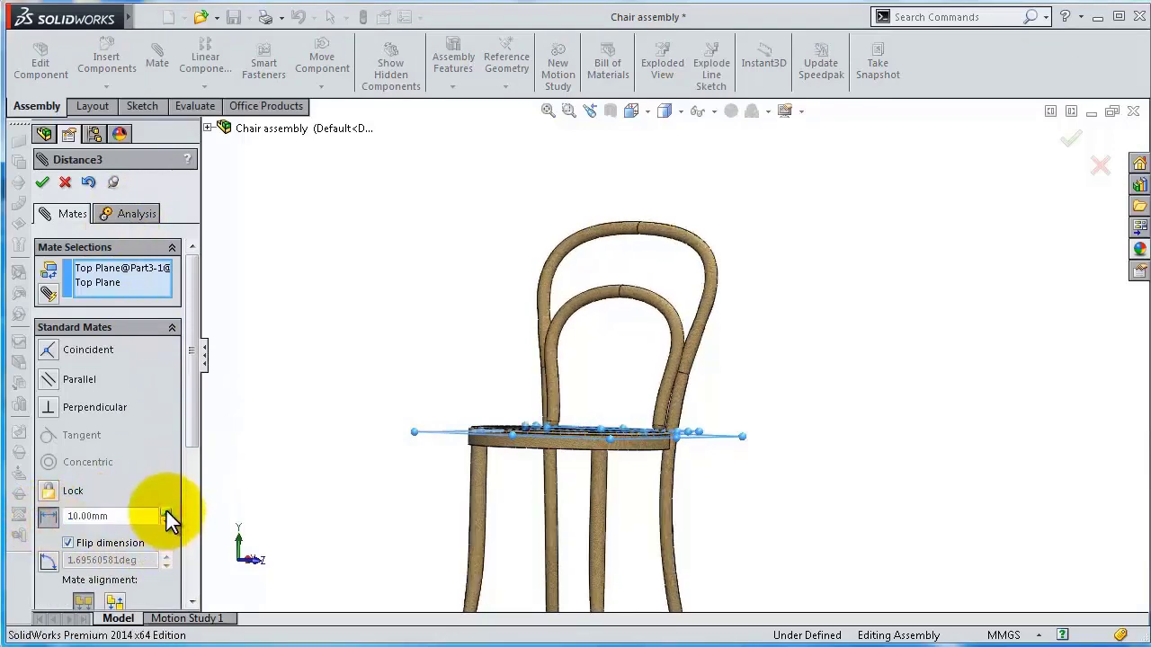
{"action": "mouse_move", "coordinate": [547, 470]}
{"action": "middle_mouse_down"}
{"action": "mouse_move", "coordinate": [676, 419]}
{"action": "mouse_move", "coordinate": [693, 449]}
{"action": "middle_mouse_up"}
{"action": "scroll", "coordinate": [613, 389], "scroll_direction": "down", "scroll_amount": 5}
{"action": "scroll", "coordinate": [594, 413], "scroll_direction": "down", "scroll_amount": 3}
{"action": "mouse_move", "coordinate": [575, 437]}
{"action": "middle_mouse_down"}
{"action": "mouse_move", "coordinate": [611, 429]}
{"action": "mouse_move", "coordinate": [591, 433]}
{"action": "middle_mouse_up"}
{"action": "scroll", "coordinate": [688, 405], "scroll_direction": "up", "scroll_amount": 3}
{"action": "mouse_move", "coordinate": [689, 405]}
{"action": "middle_mouse_down"}
{"action": "mouse_move", "coordinate": [727, 334]}
{"action": "mouse_move", "coordinate": [634, 347]}
{"action": "mouse_move", "coordinate": [706, 351]}
{"action": "middle_mouse_up"}
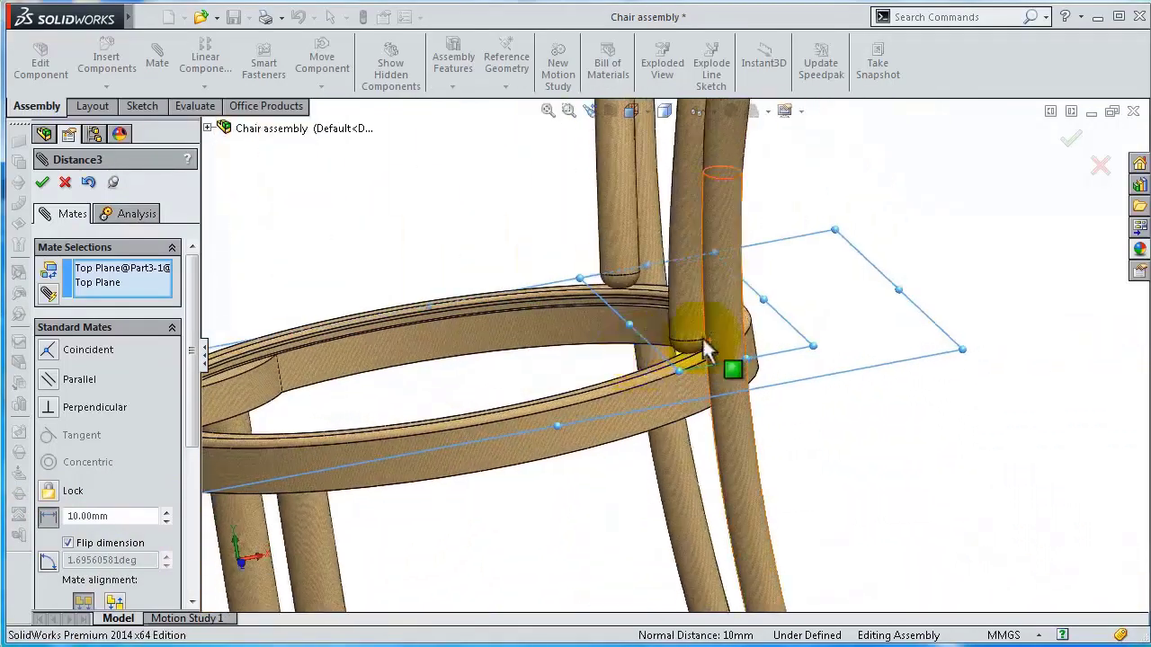
{"action": "left_click", "coordinate": [1072, 143]}
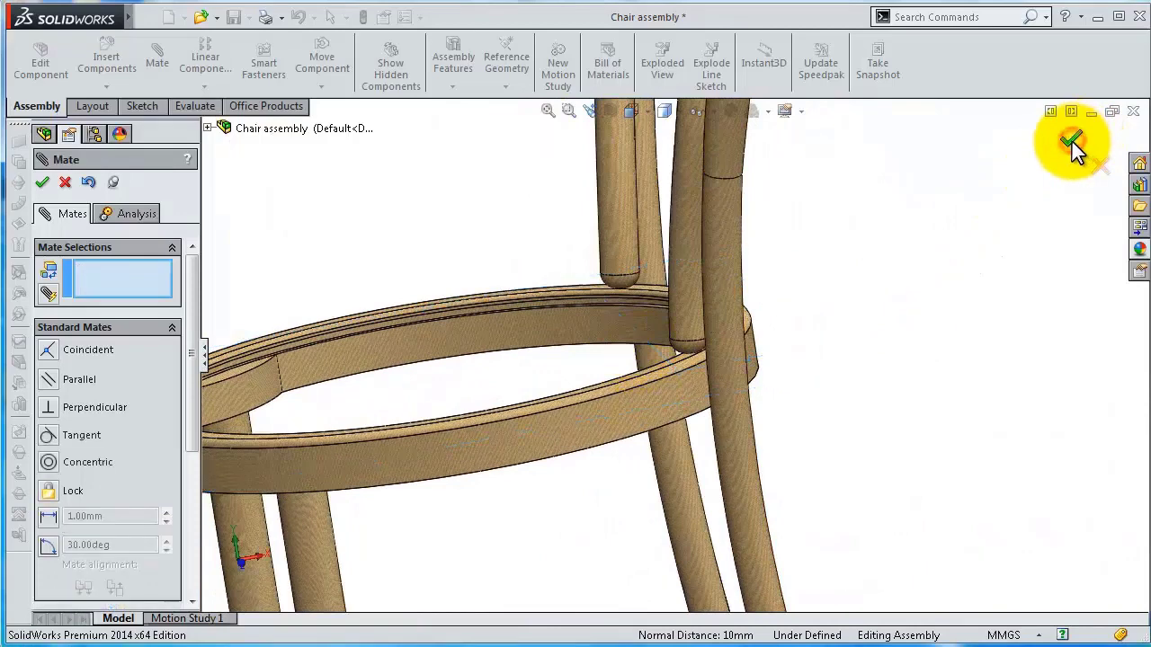
{"action": "left_click", "coordinate": [42, 183]}
Step: Drag the backrest loop to test its freedom, then switch to the Front view
{"action": "left_click", "coordinate": [616, 403]}
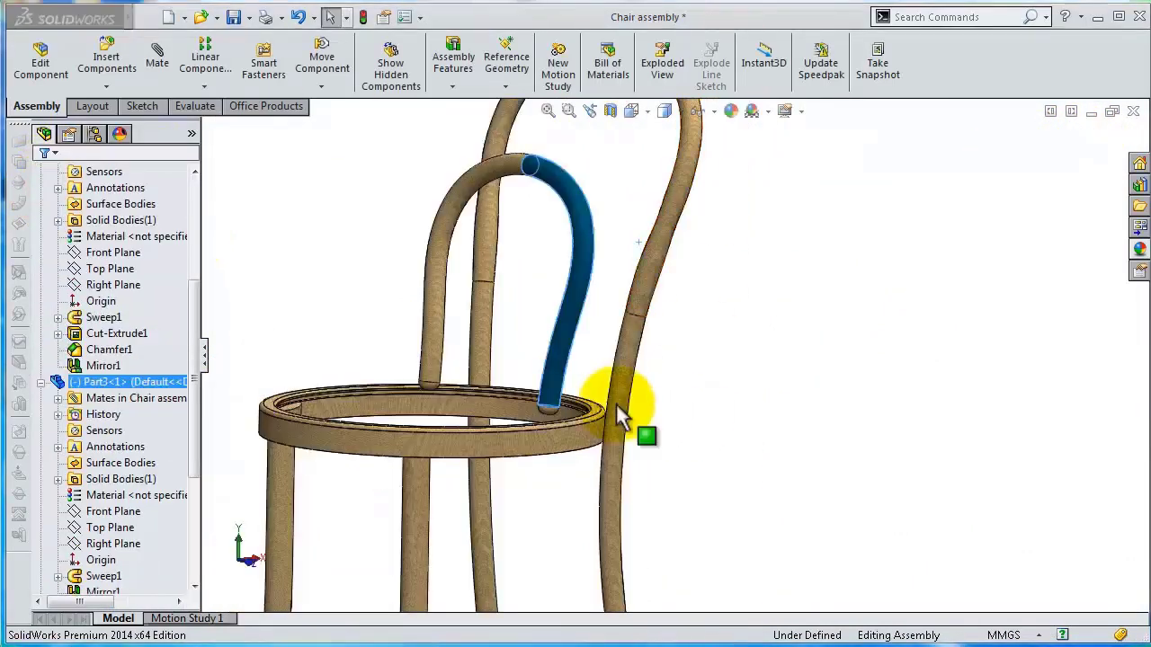
{"action": "left_click_drag", "start_coordinate": [587, 304], "coordinate": [662, 286]}
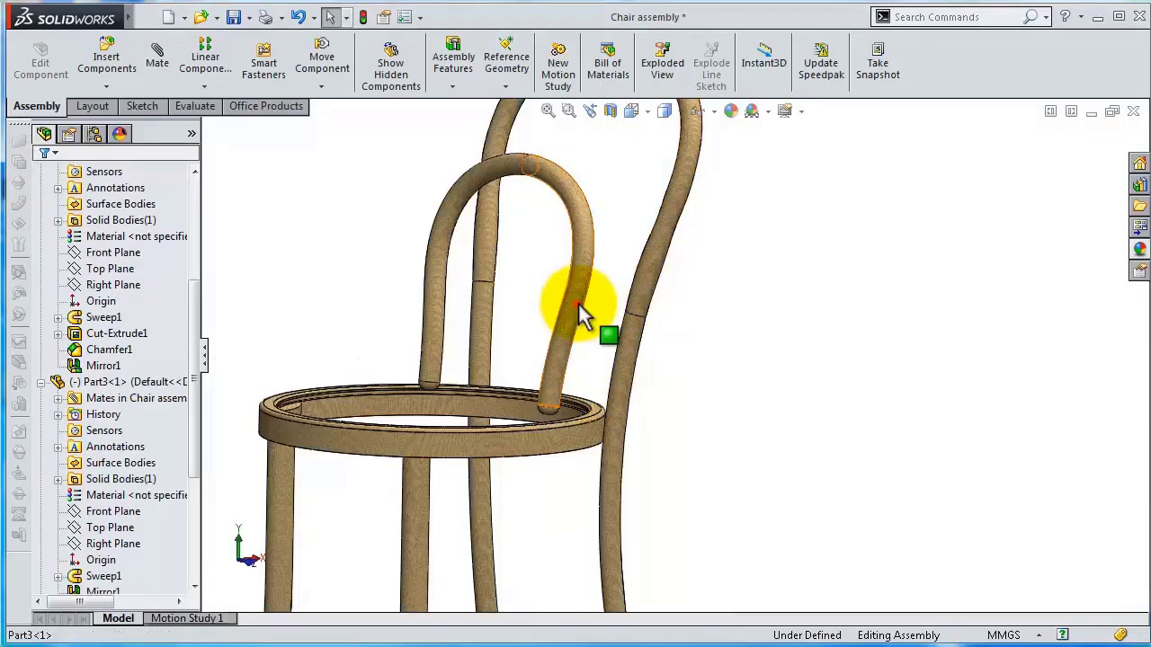
{"action": "left_click_drag", "start_coordinate": [578, 302], "coordinate": [634, 286]}
{"action": "mouse_move", "coordinate": [634, 286]}
{"action": "middle_mouse_down"}
{"action": "mouse_move", "coordinate": [662, 349]}
{"action": "mouse_move", "coordinate": [656, 334]}
{"action": "mouse_move", "coordinate": [635, 375]}
{"action": "mouse_move", "coordinate": [642, 360]}
{"action": "mouse_move", "coordinate": [647, 373]}
{"action": "middle_mouse_up"}
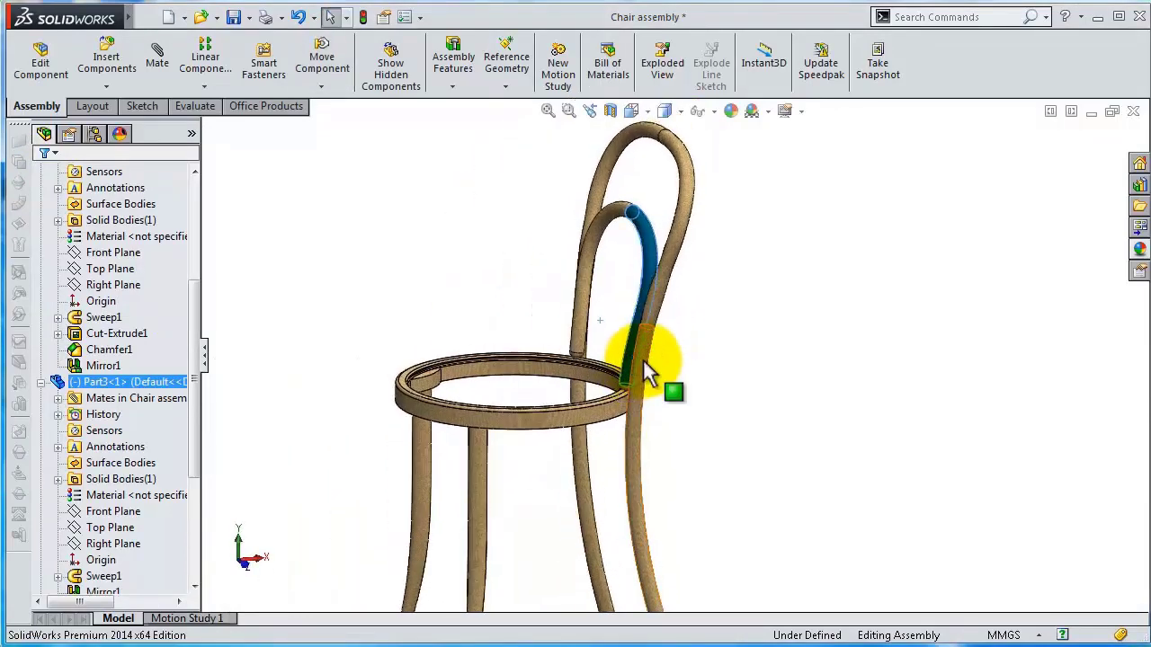
{"action": "left_click", "coordinate": [676, 111]}
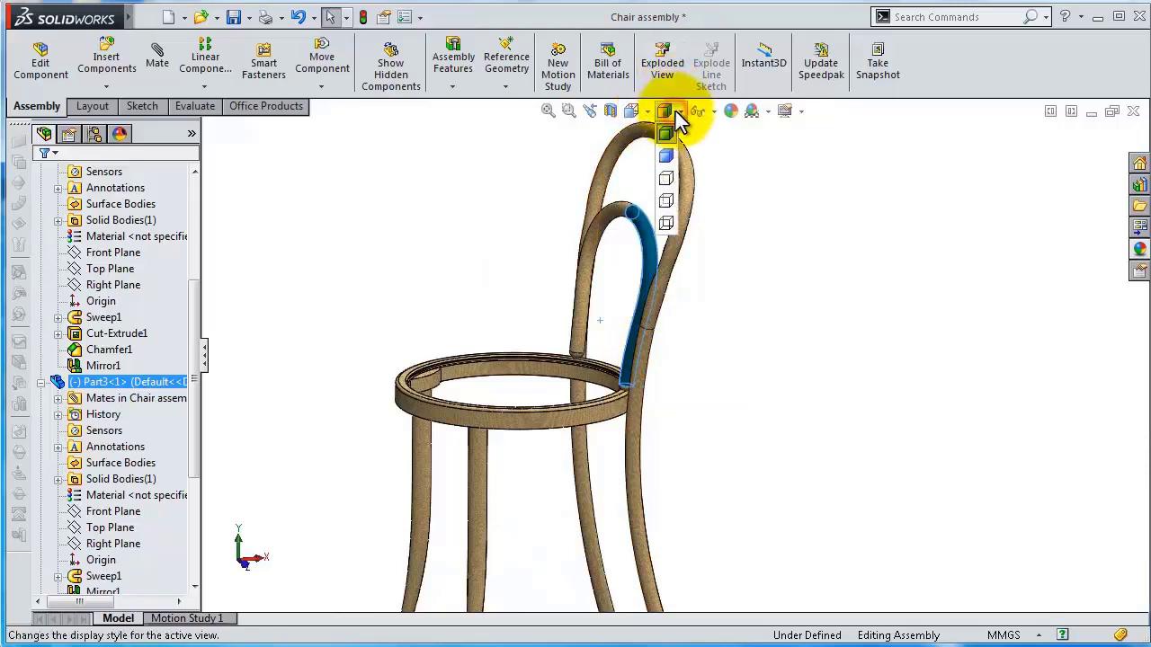
{"action": "left_click", "coordinate": [630, 111]}
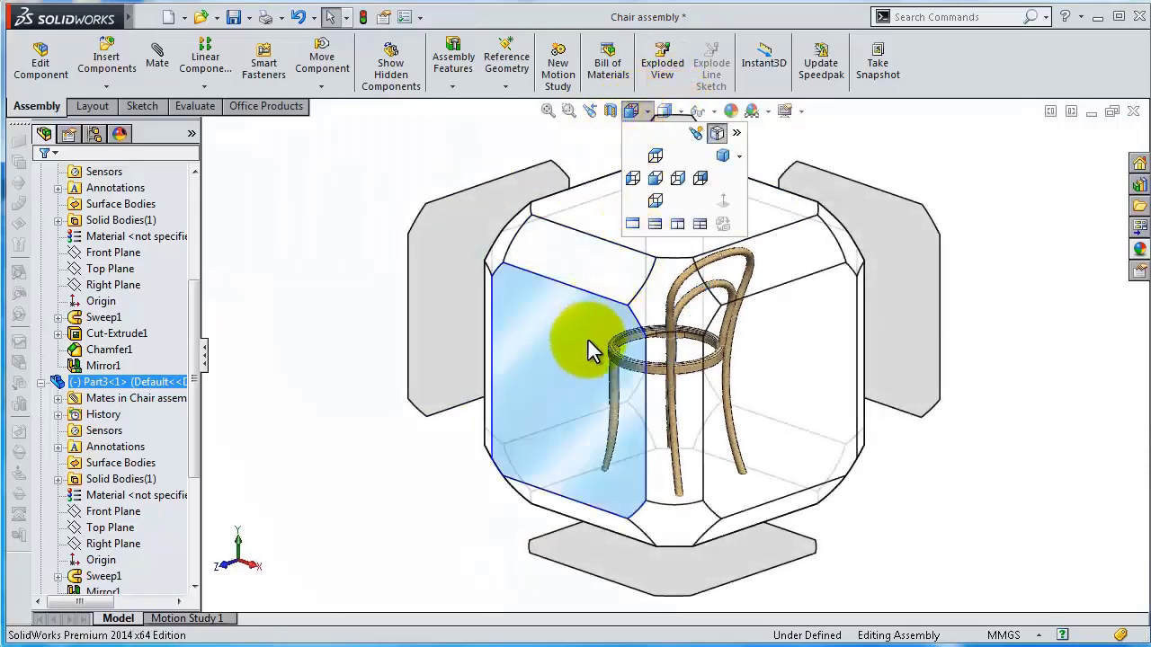
{"action": "left_click", "coordinate": [584, 343]}
Step: Select the Front Planes of Part1 and Part3 in the tree
{"action": "left_click", "coordinate": [534, 241]}
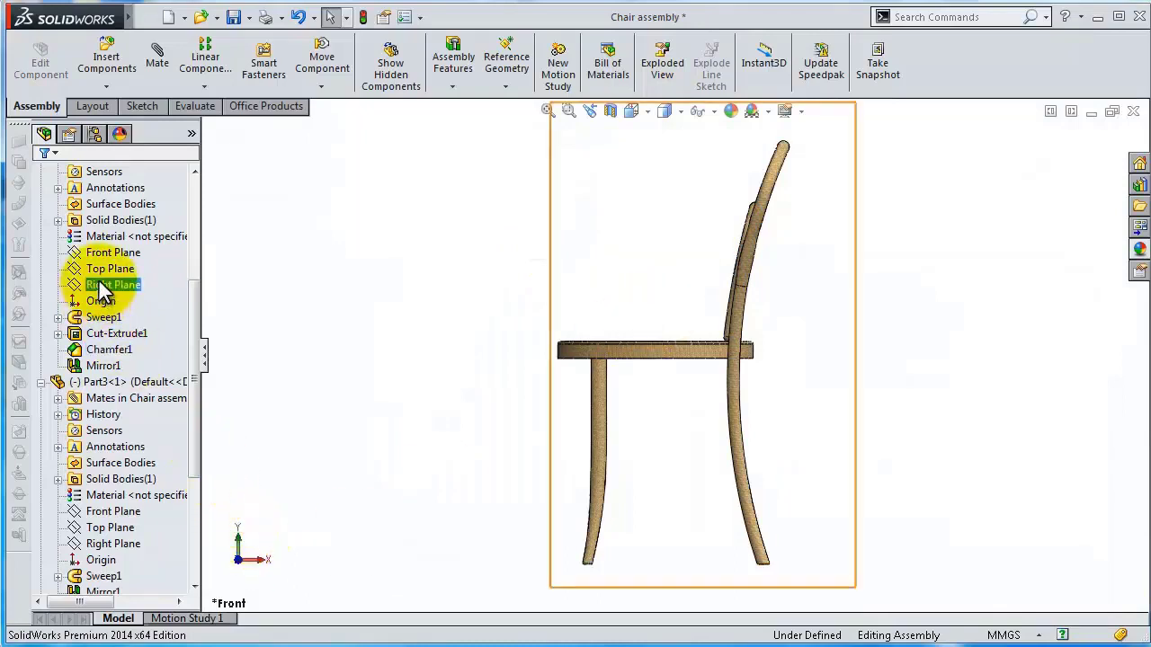
{"action": "left_click", "coordinate": [114, 254]}
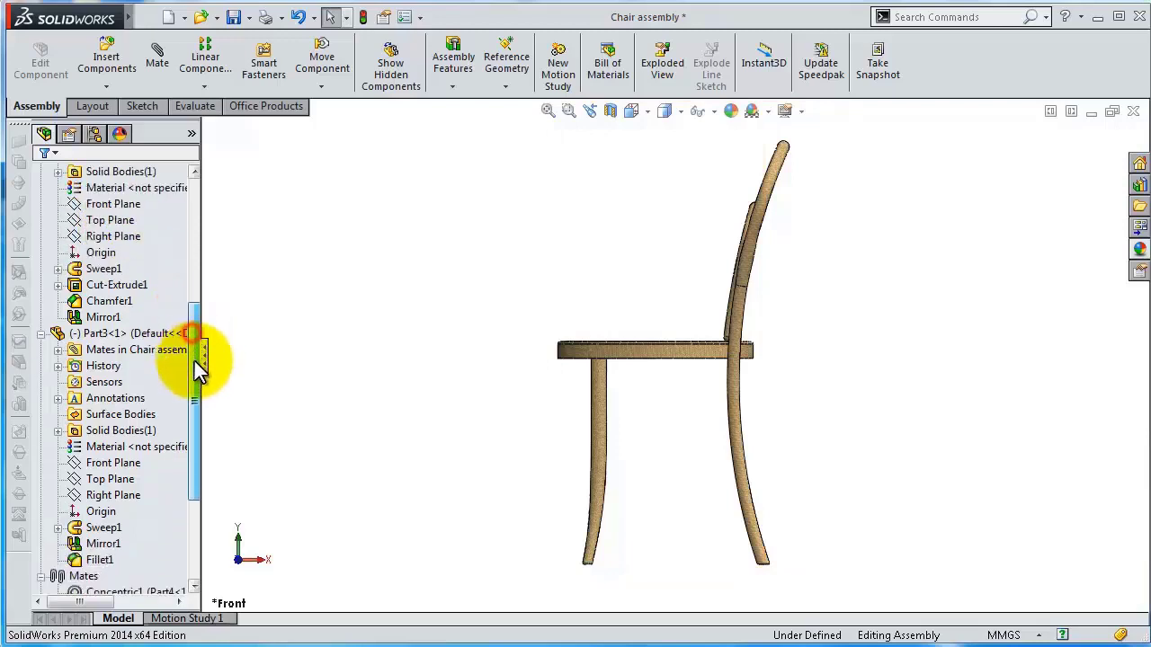
{"action": "left_click_drag", "start_coordinate": [192, 331], "coordinate": [195, 362]}
{"action": "left_click", "coordinate": [141, 317]}
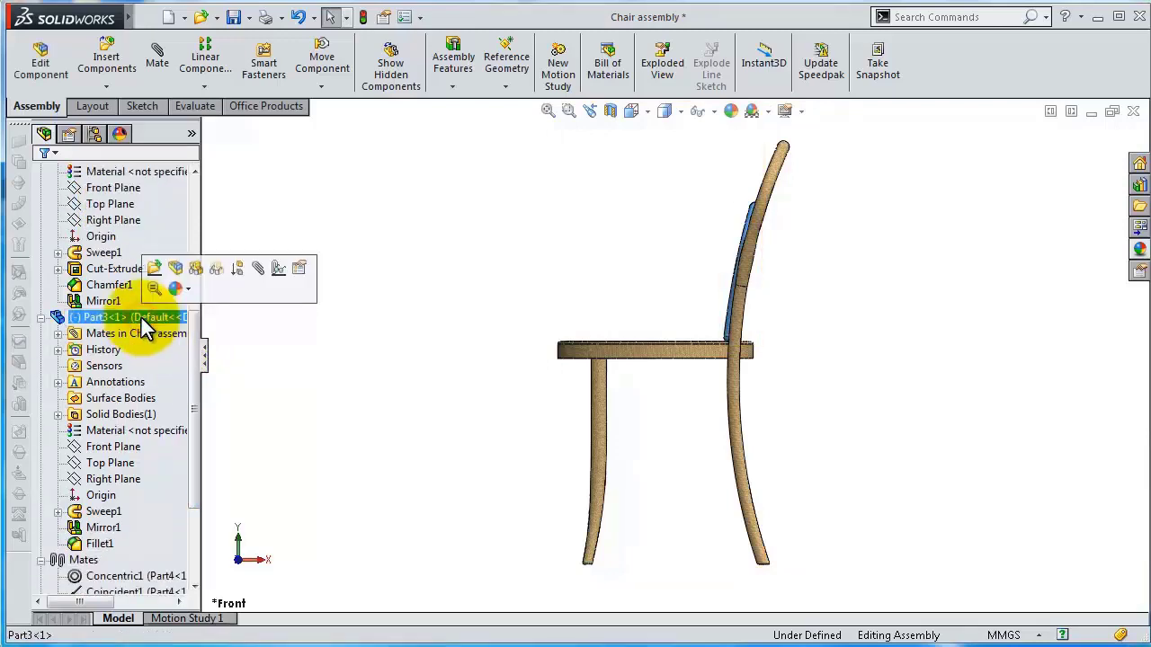
{"action": "left_click", "coordinate": [109, 449]}
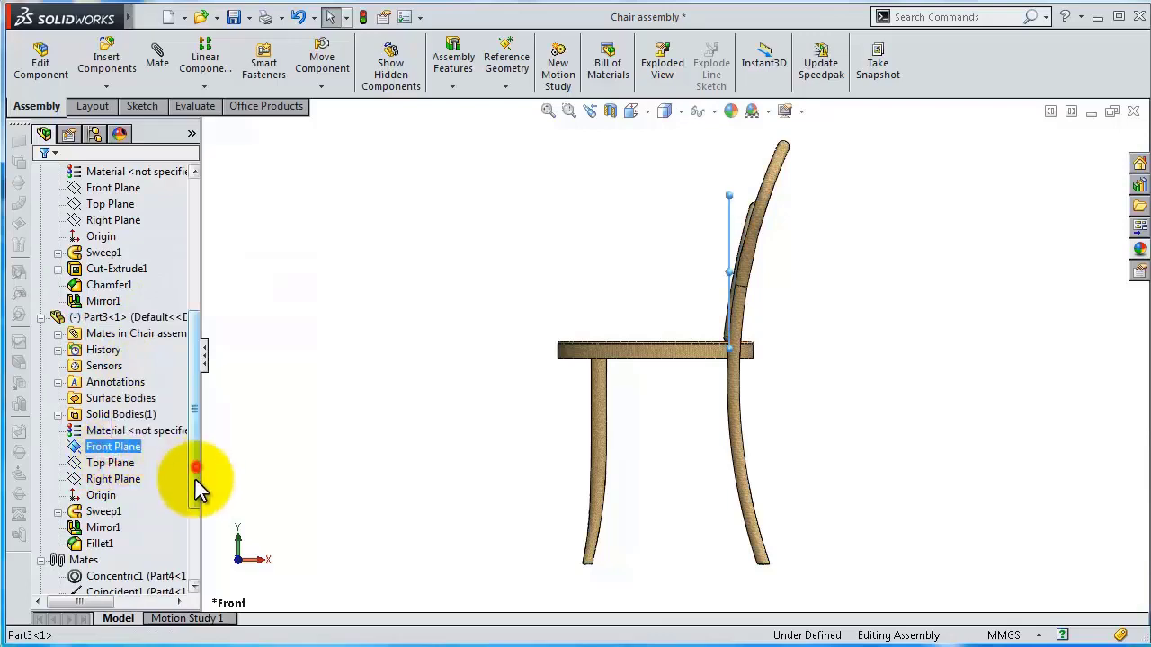
{"action": "left_click_drag", "start_coordinate": [195, 480], "coordinate": [205, 401]}
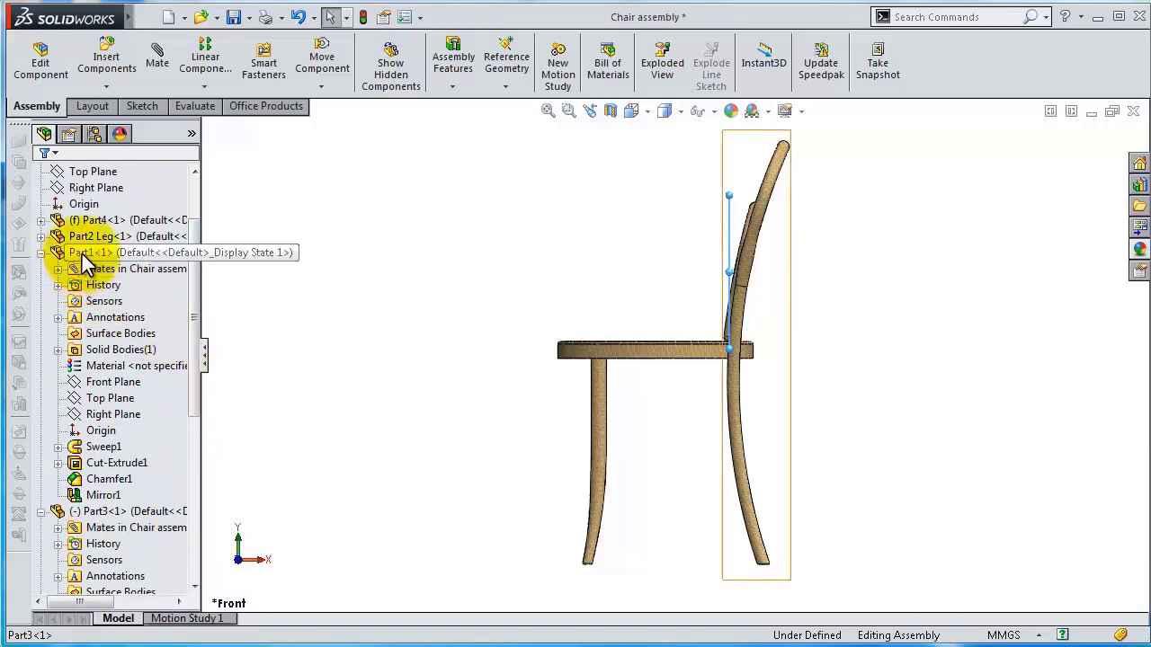
Step: Add a flipped 63.5 mm distance mate between the Part3 and Part1 Front Planes
{"action": "left_click", "coordinate": [123, 385]}
{"action": "left_click", "coordinate": [131, 333]}
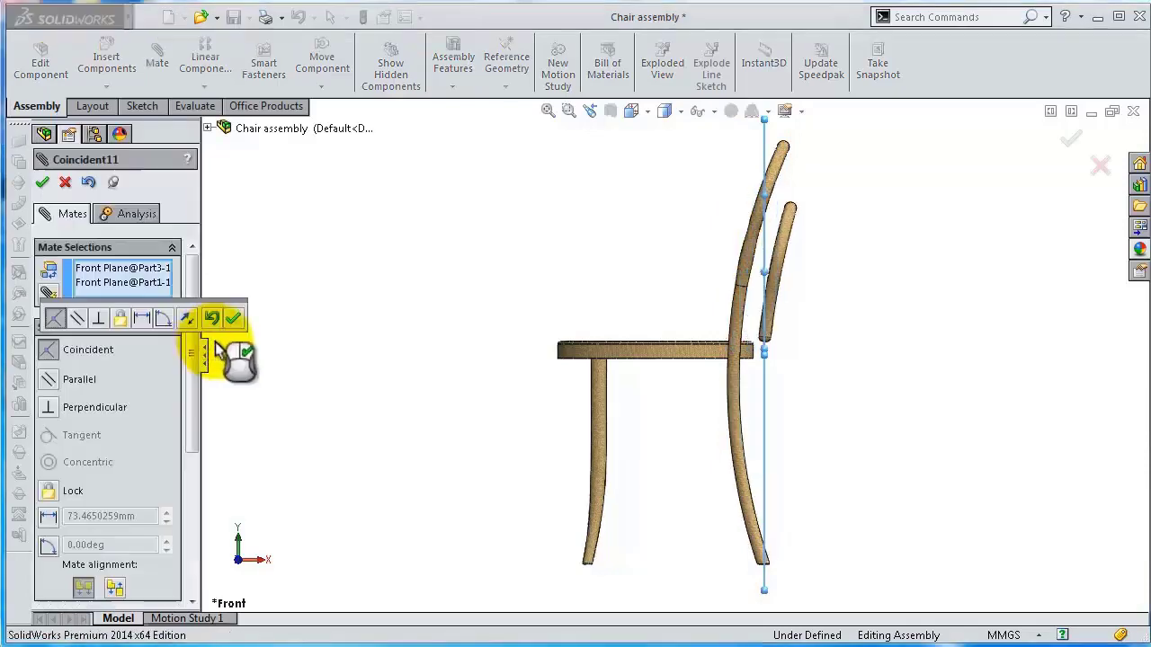
{"action": "left_click", "coordinate": [139, 319]}
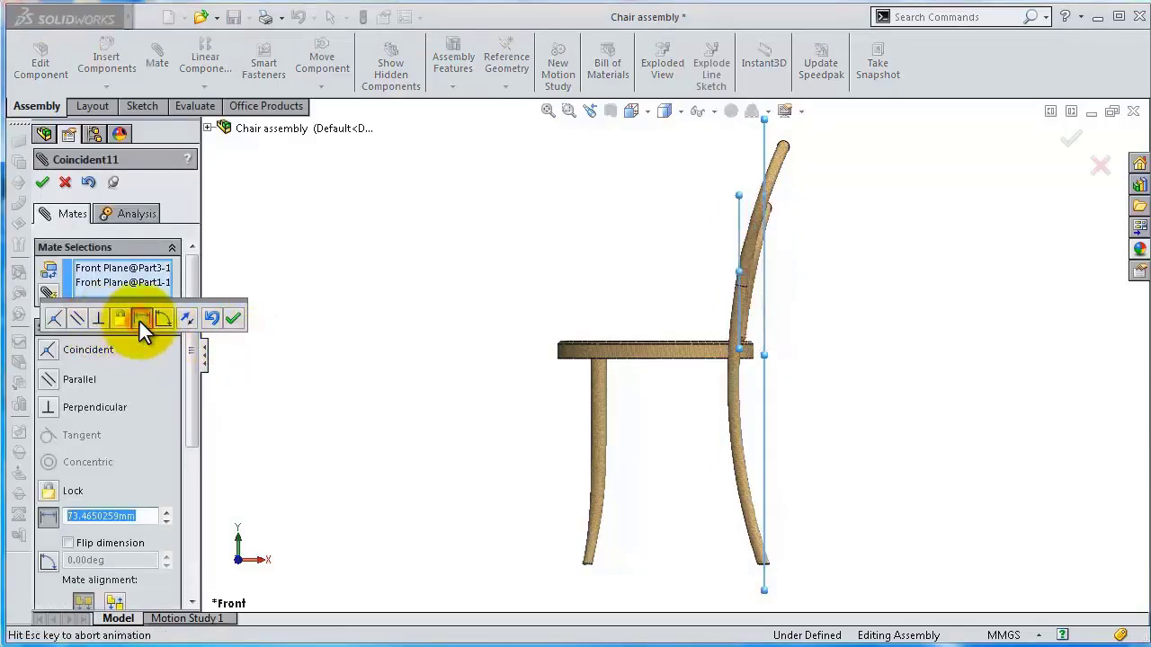
{"action": "left_click", "coordinate": [166, 520]}
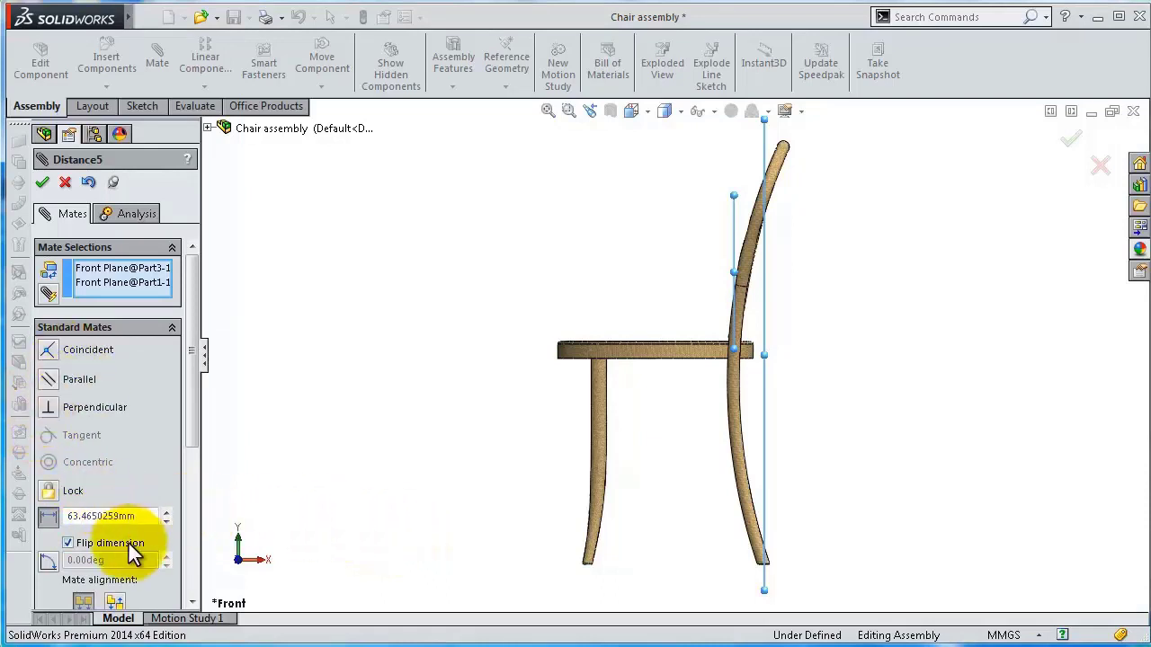
{"action": "left_click_drag", "start_coordinate": [88, 515], "coordinate": [167, 532]}
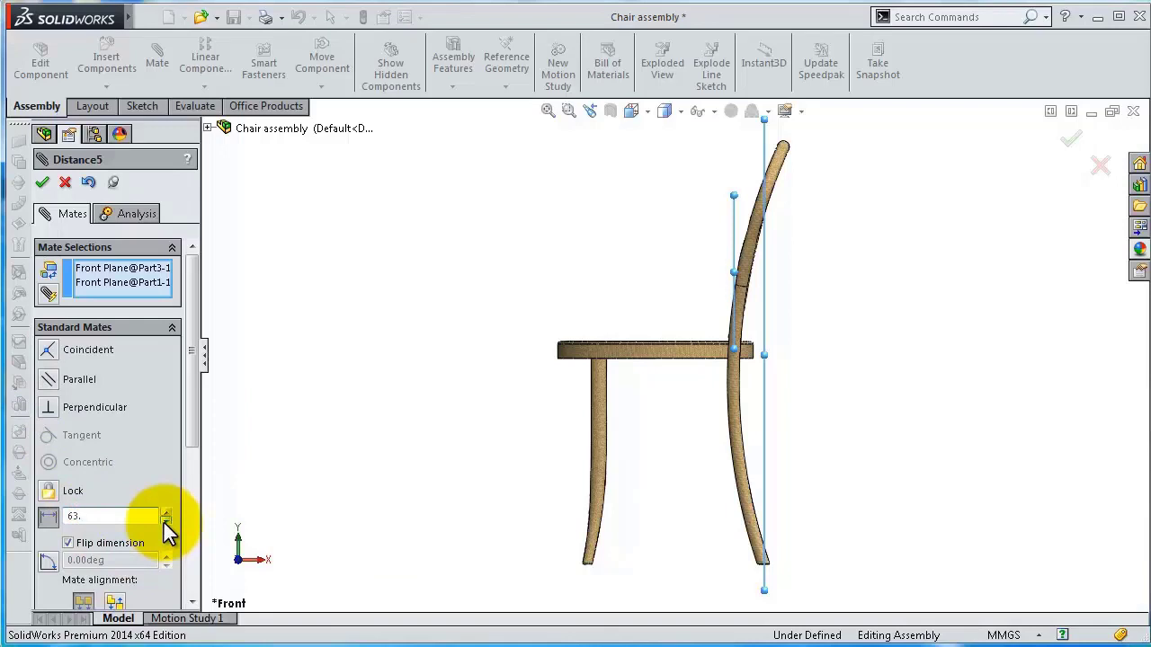
{"action": "type", "text": "5"}
{"action": "key", "text": "Return"}
{"action": "left_click", "coordinate": [42, 182]}
{"action": "scroll", "coordinate": [855, 270], "scroll_direction": "down", "scroll_amount": 1}
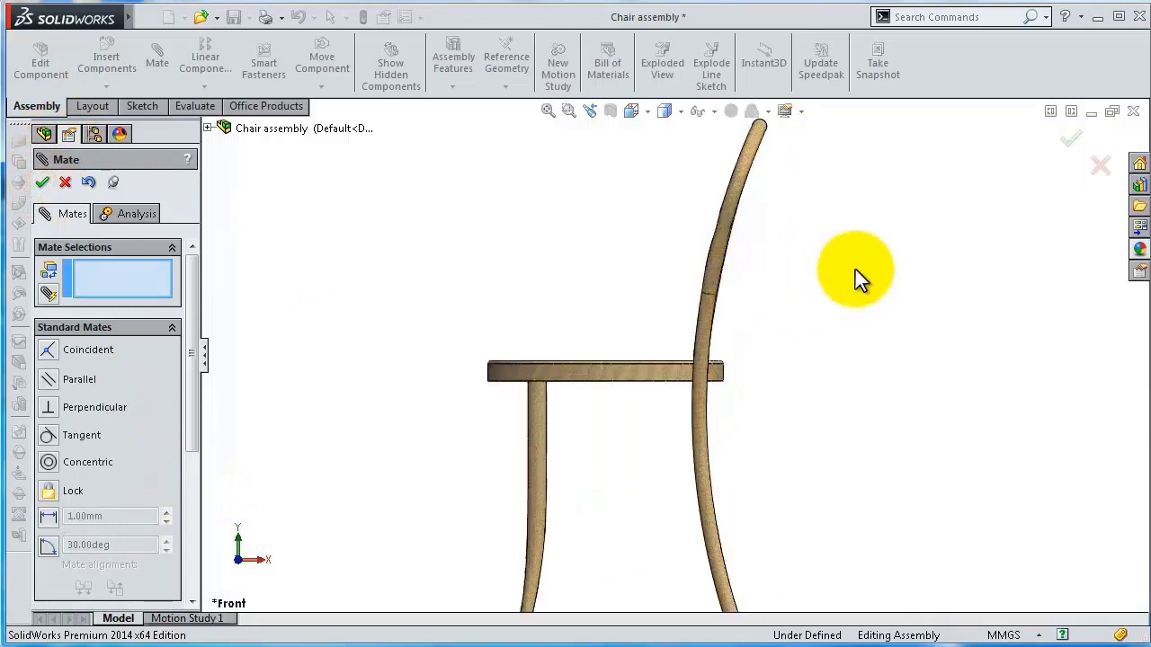
{"action": "left_click", "coordinate": [1063, 141]}
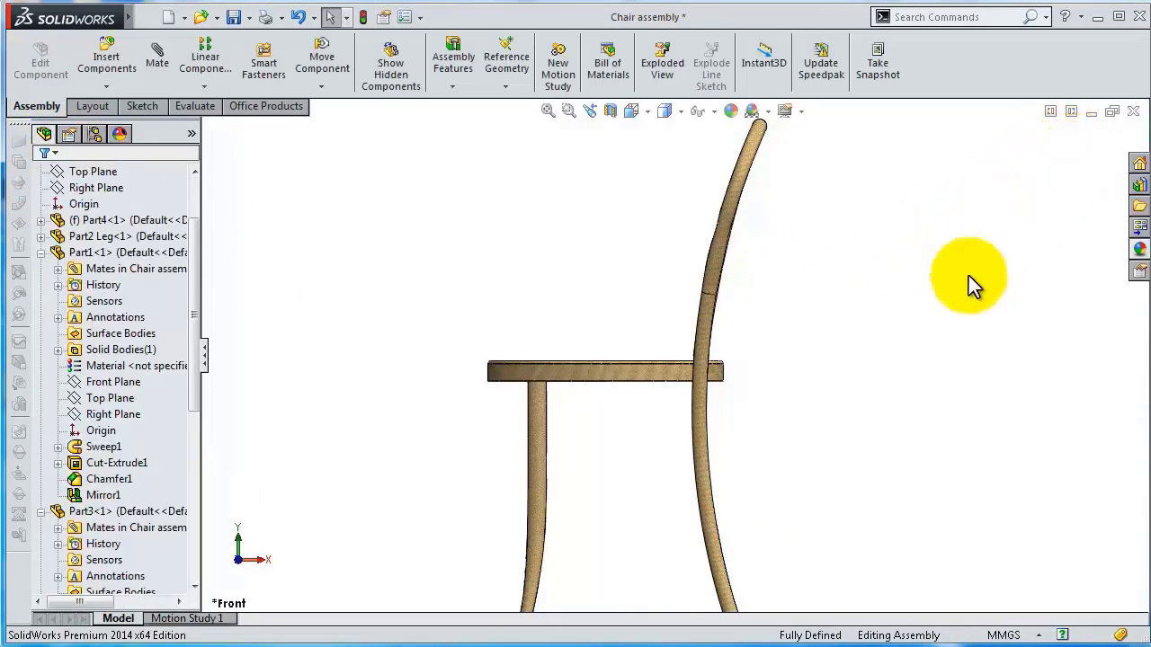
Step: Insert the Part5 seat disc and place it to the left of the chair
{"action": "scroll", "coordinate": [899, 297], "scroll_direction": "up", "scroll_amount": 2}
{"action": "mouse_move", "coordinate": [777, 327]}
{"action": "middle_mouse_down"}
{"action": "mouse_move", "coordinate": [881, 329]}
{"action": "mouse_move", "coordinate": [884, 362]}
{"action": "middle_mouse_up"}
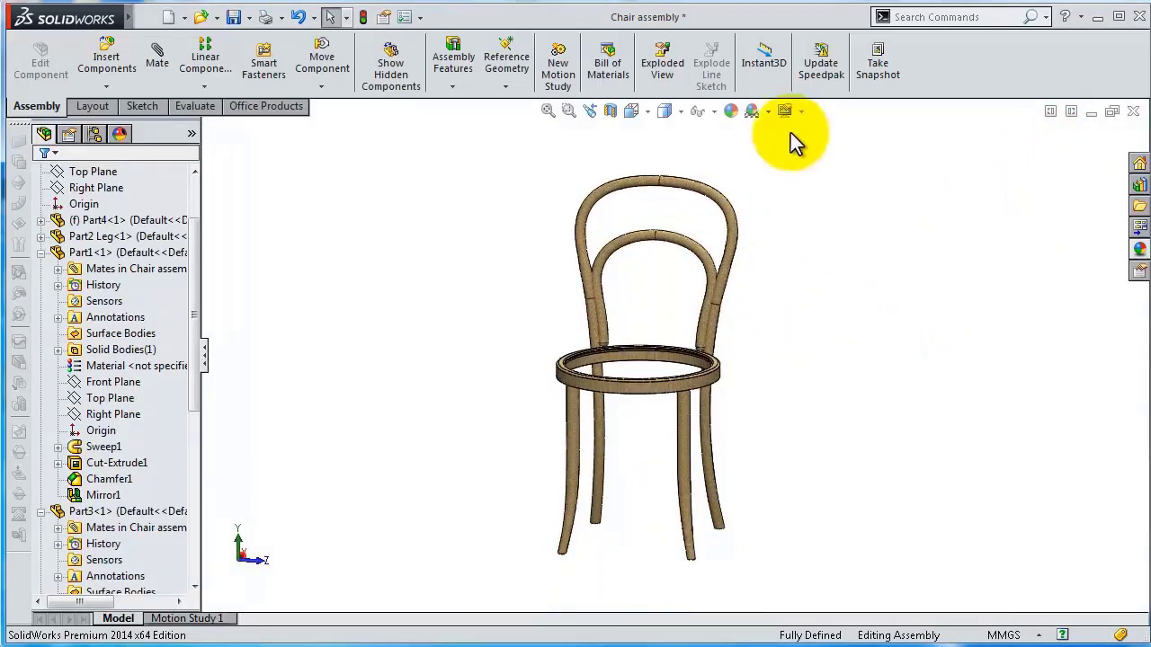
{"action": "left_click", "coordinate": [104, 54]}
{"action": "left_click", "coordinate": [81, 467]}
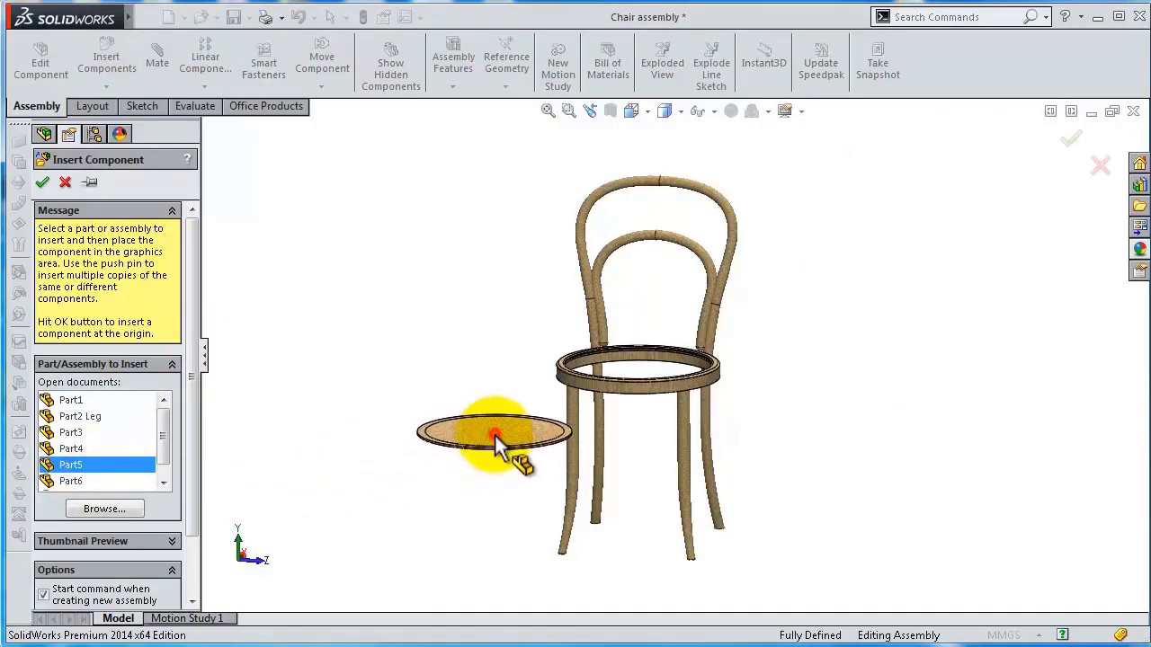
{"action": "left_click", "coordinate": [490, 430]}
{"action": "scroll", "coordinate": [536, 457], "scroll_direction": "down", "scroll_amount": 4}
{"action": "scroll", "coordinate": [540, 452], "scroll_direction": "down", "scroll_amount": 2}
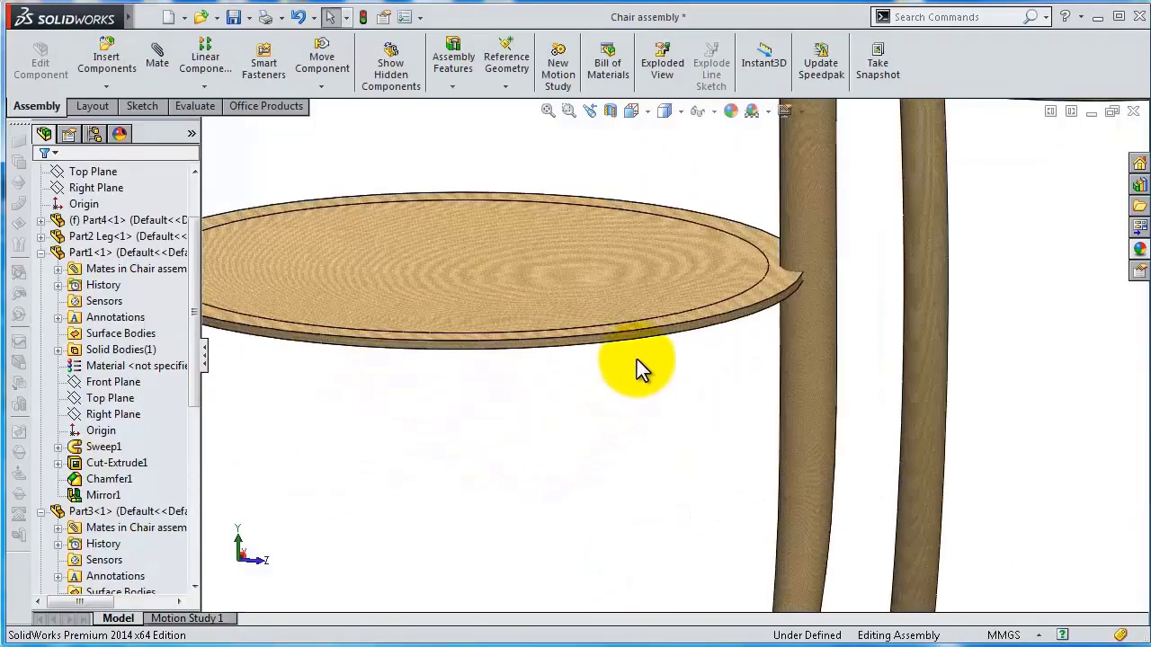
Step: Make the Part5 disc's edge face concentric with the seat ring
{"action": "scroll", "coordinate": [701, 333], "scroll_direction": "down", "scroll_amount": 3}
{"action": "scroll", "coordinate": [707, 329], "scroll_direction": "down", "scroll_amount": 2}
{"action": "left_click", "coordinate": [710, 333]}
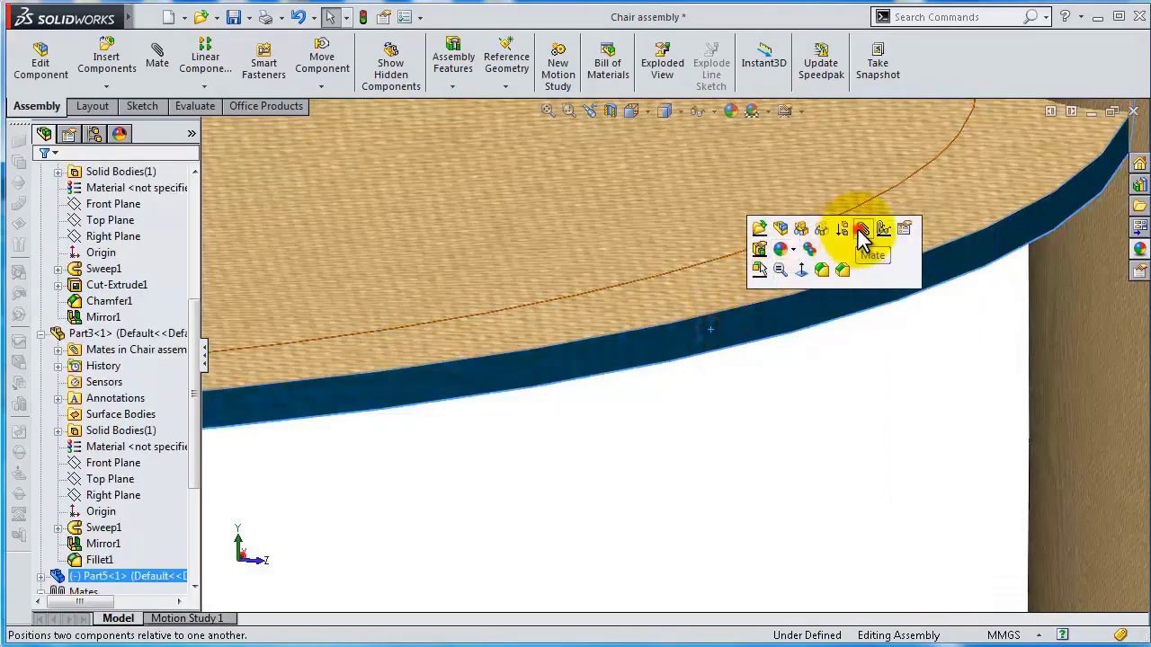
{"action": "left_click", "coordinate": [863, 235]}
{"action": "scroll", "coordinate": [925, 231], "scroll_direction": "up", "scroll_amount": 3}
{"action": "scroll", "coordinate": [927, 229], "scroll_direction": "up", "scroll_amount": 2}
{"action": "scroll", "coordinate": [929, 236], "scroll_direction": "up", "scroll_amount": 5}
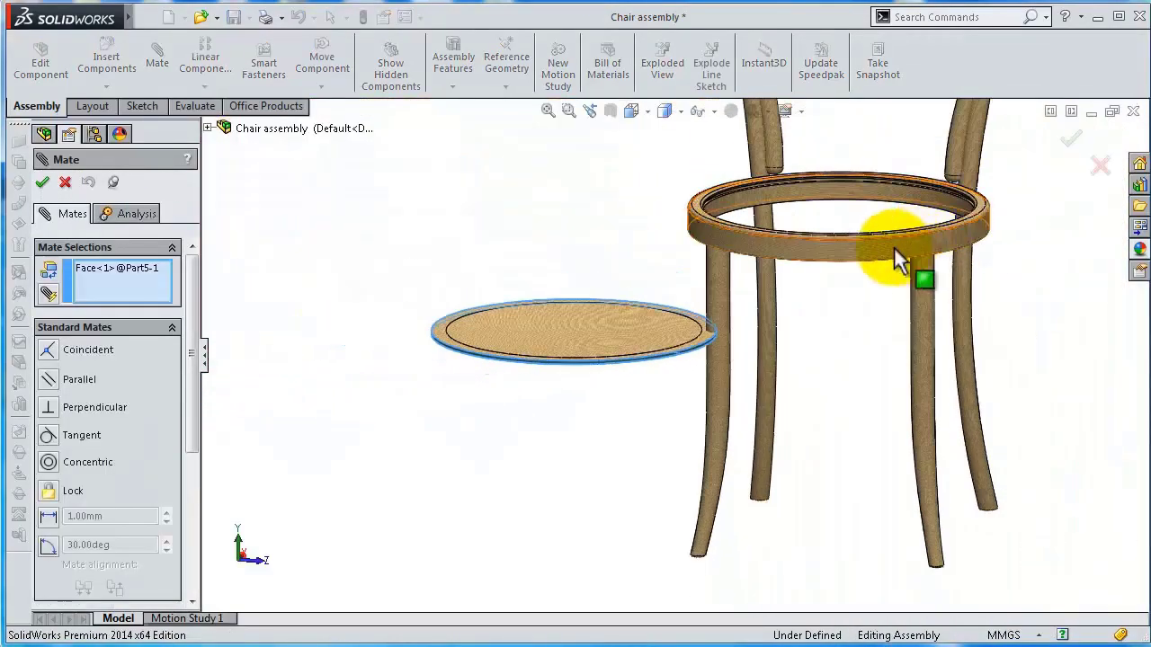
{"action": "left_click", "coordinate": [894, 248]}
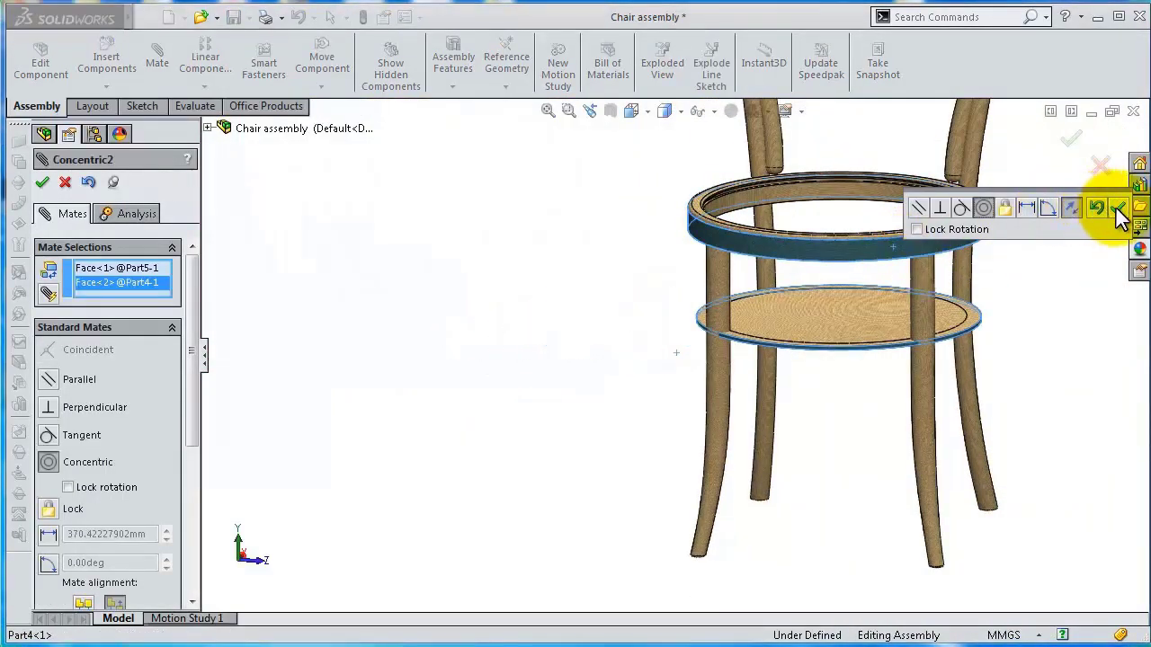
{"action": "left_click", "coordinate": [1118, 209]}
Step: Mate the disc face coincident with the ring face so it sits flush as the seat
{"action": "left_click_drag", "start_coordinate": [865, 360], "coordinate": [803, 172]}
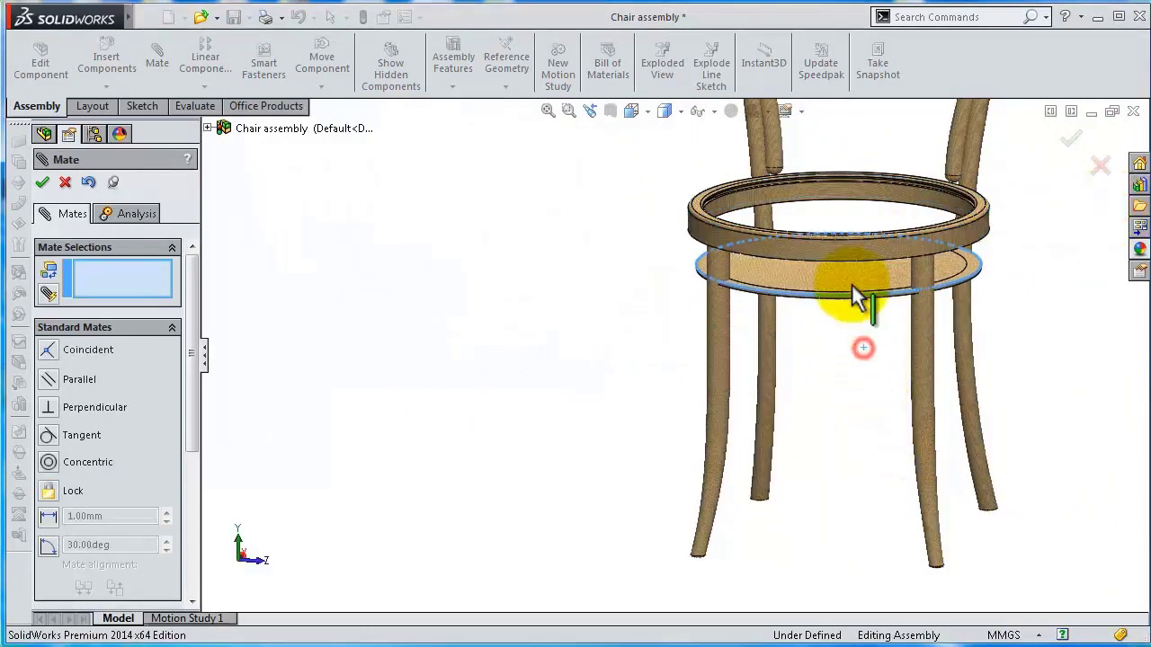
{"action": "middle_click_drag", "start_coordinate": [799, 171], "coordinate": [704, 163]}
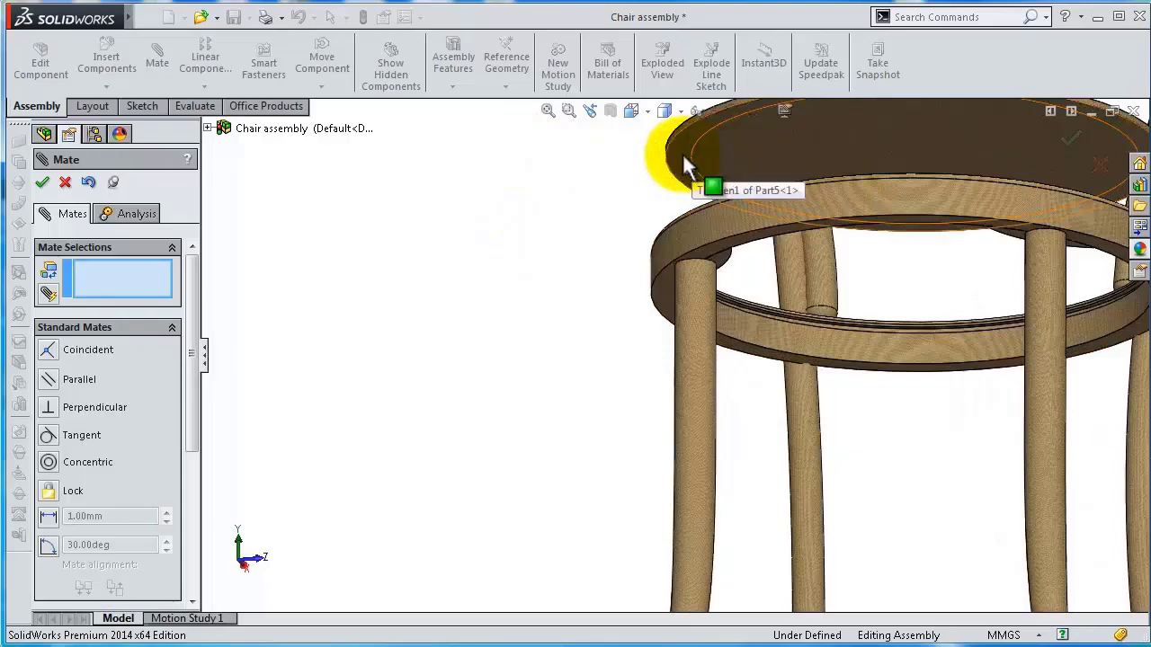
{"action": "left_click", "coordinate": [683, 160]}
{"action": "mouse_move", "coordinate": [673, 171]}
{"action": "middle_mouse_down"}
{"action": "mouse_move", "coordinate": [722, 360]}
{"action": "mouse_move", "coordinate": [688, 488]}
{"action": "middle_mouse_up"}
{"action": "left_click", "coordinate": [669, 493]}
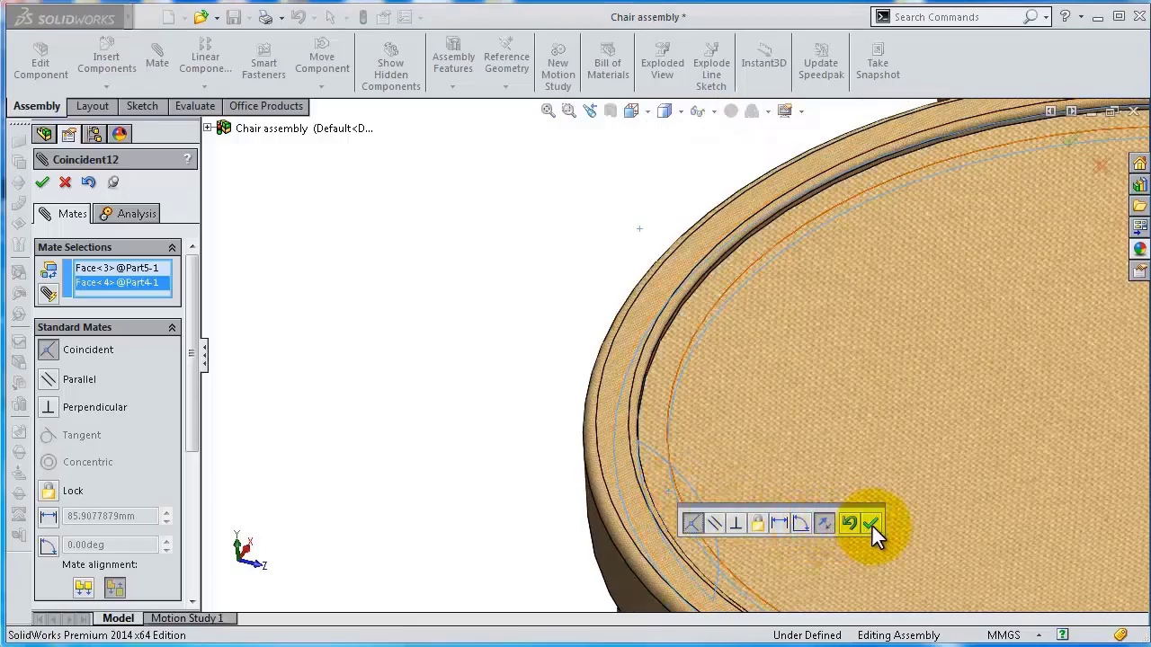
{"action": "left_click", "coordinate": [870, 522]}
{"action": "scroll", "coordinate": [907, 488], "scroll_direction": "up", "scroll_amount": 3}
{"action": "scroll", "coordinate": [919, 444], "scroll_direction": "up", "scroll_amount": 2}
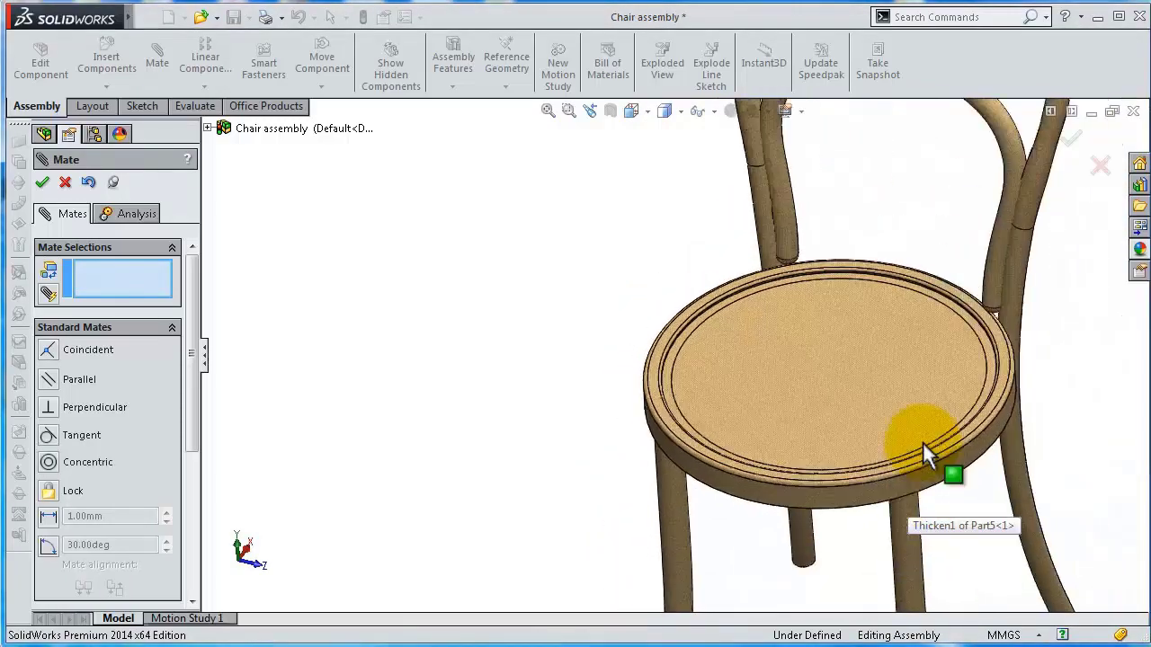
{"action": "scroll", "coordinate": [926, 442], "scroll_direction": "up", "scroll_amount": 3}
{"action": "mouse_move", "coordinate": [904, 545]}
{"action": "middle_mouse_down"}
{"action": "mouse_move", "coordinate": [904, 555]}
{"action": "mouse_move", "coordinate": [914, 441]}
{"action": "middle_mouse_up"}
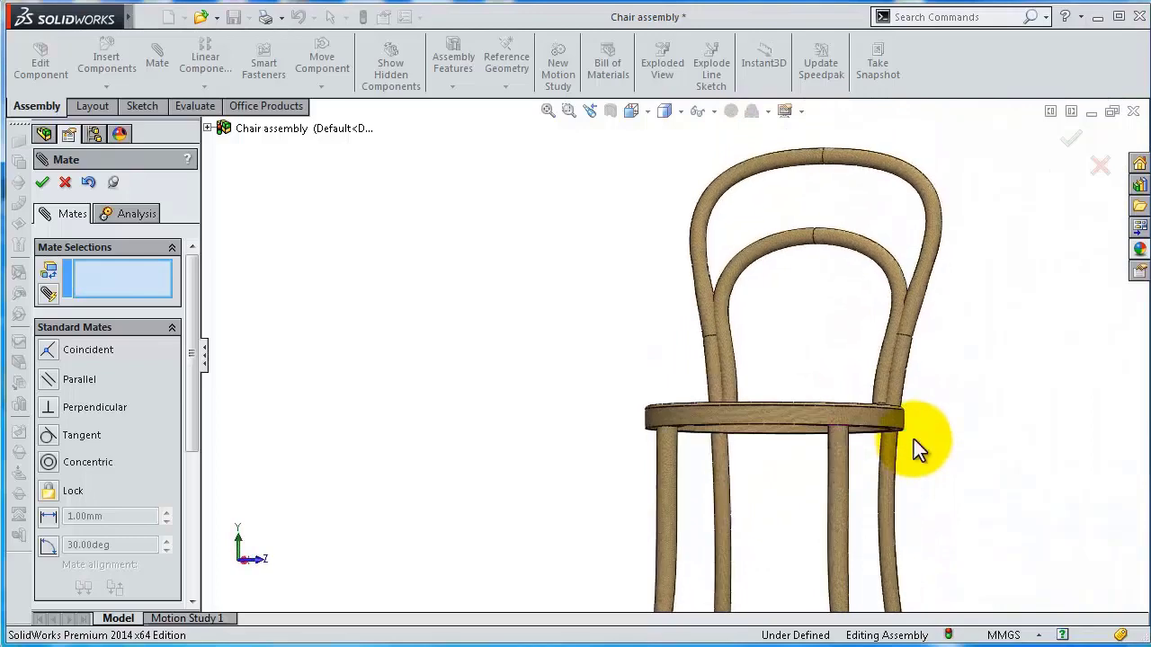
Step: Insert the Part6 leg-brace ring and place it to the left of the chair
{"action": "left_click", "coordinate": [40, 183]}
{"action": "left_click", "coordinate": [103, 52]}
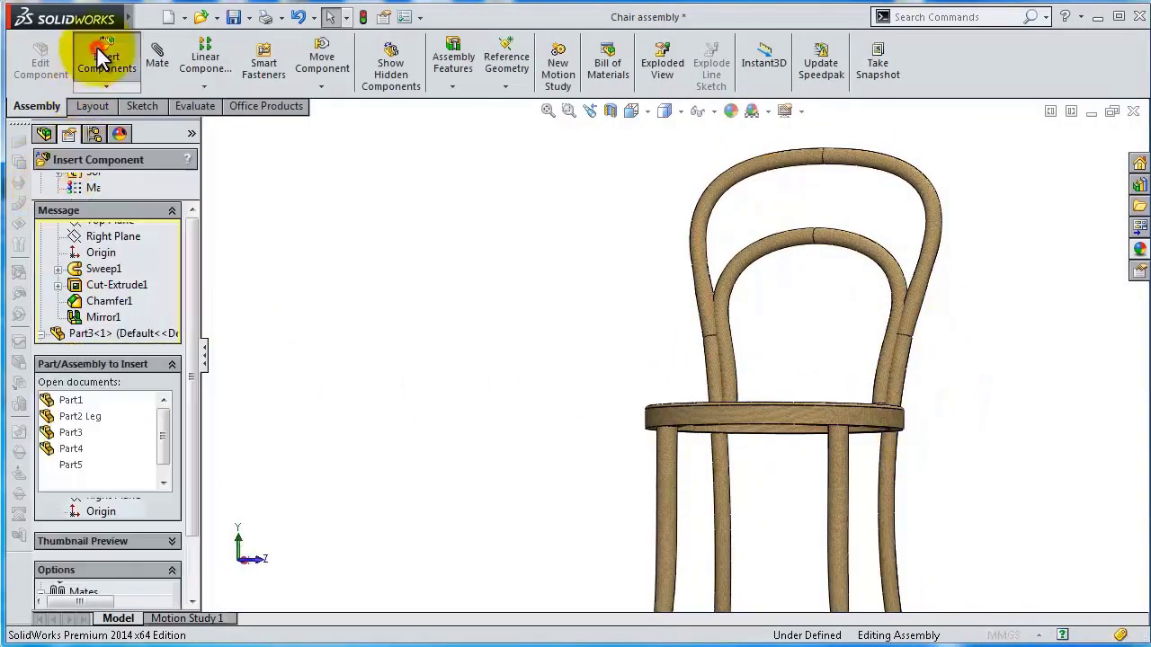
{"action": "left_click", "coordinate": [75, 482]}
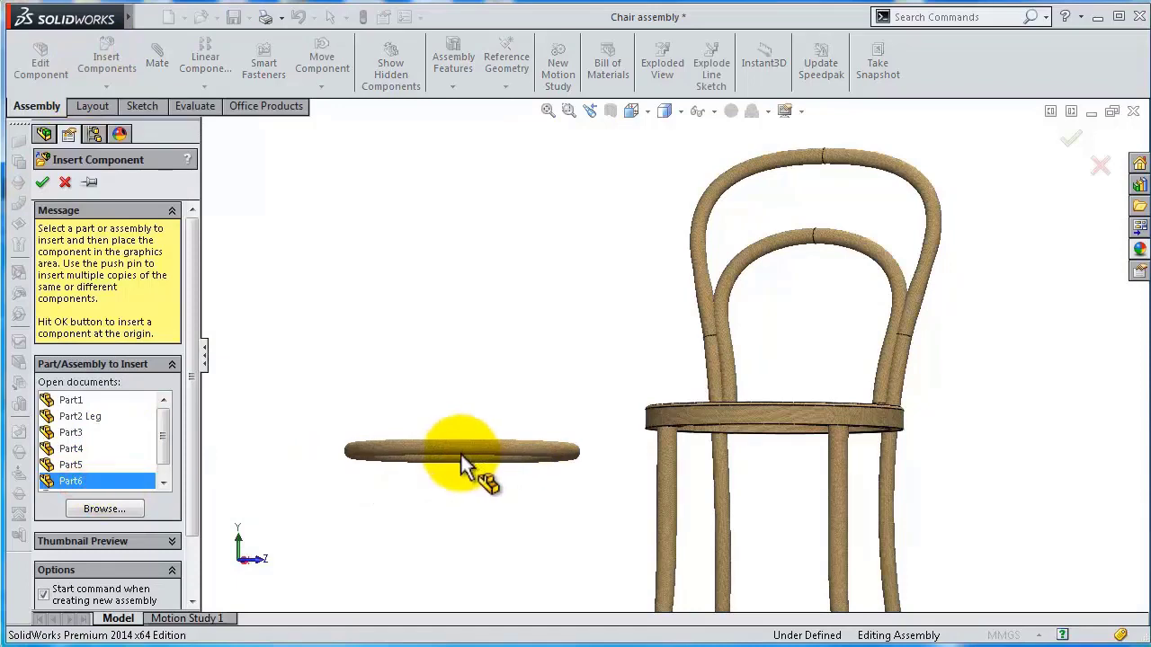
{"action": "left_click", "coordinate": [489, 429]}
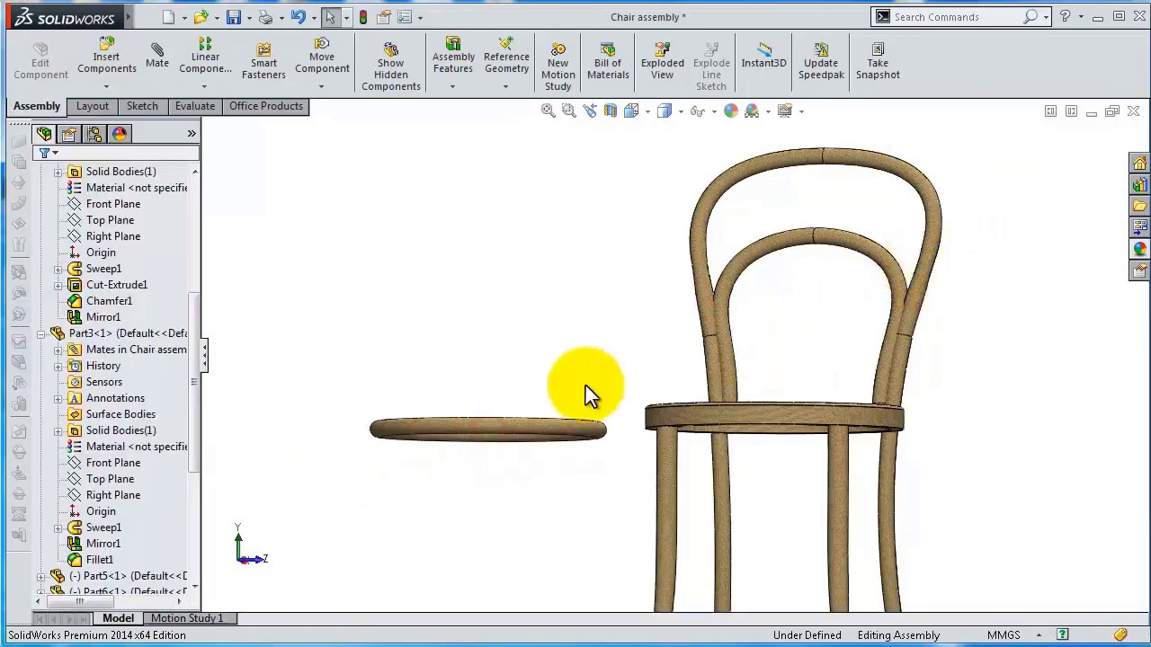
{"action": "middle_click_drag", "start_coordinate": [563, 386], "coordinate": [566, 481]}
{"action": "scroll", "coordinate": [569, 478], "scroll_direction": "down", "scroll_amount": 2}
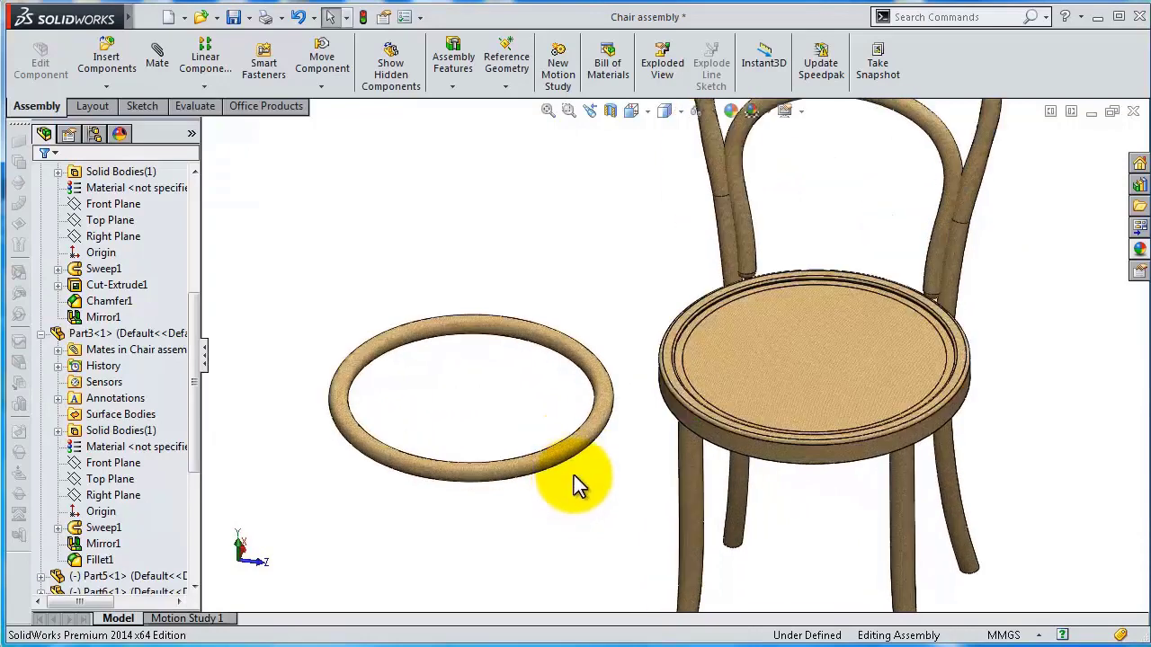
Step: Try a tangent mate between the ring and the seat, undo it, and cancel mating
{"action": "left_click", "coordinate": [551, 456]}
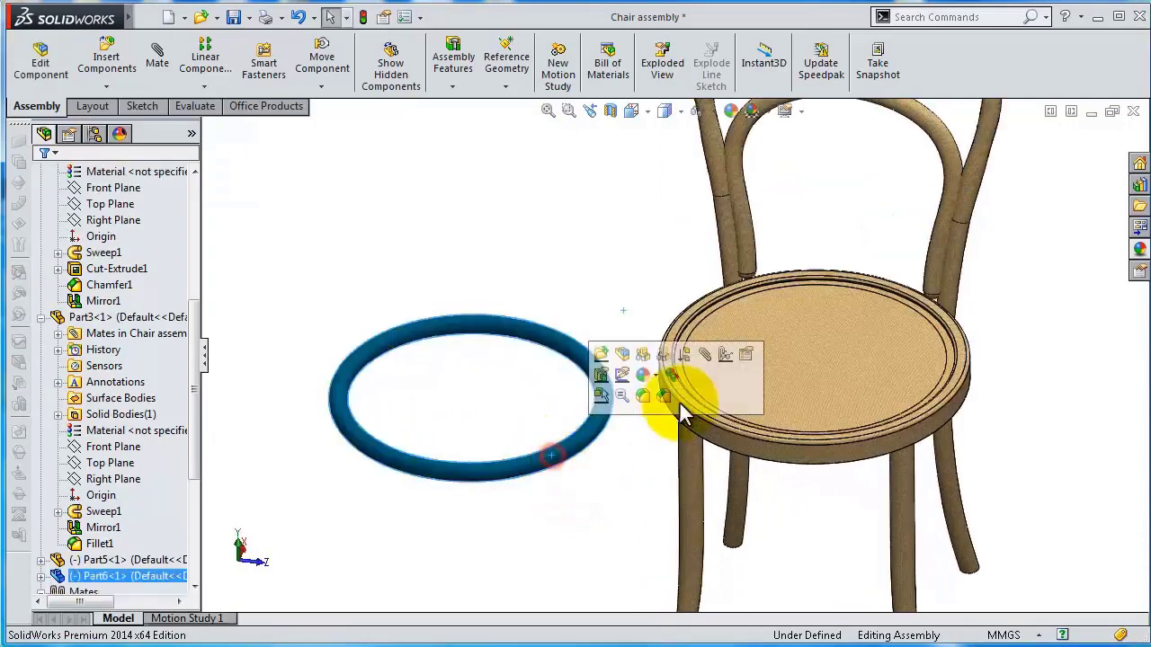
{"action": "left_click", "coordinate": [704, 357], "text": "ctrl"}
{"action": "left_click", "coordinate": [728, 443]}
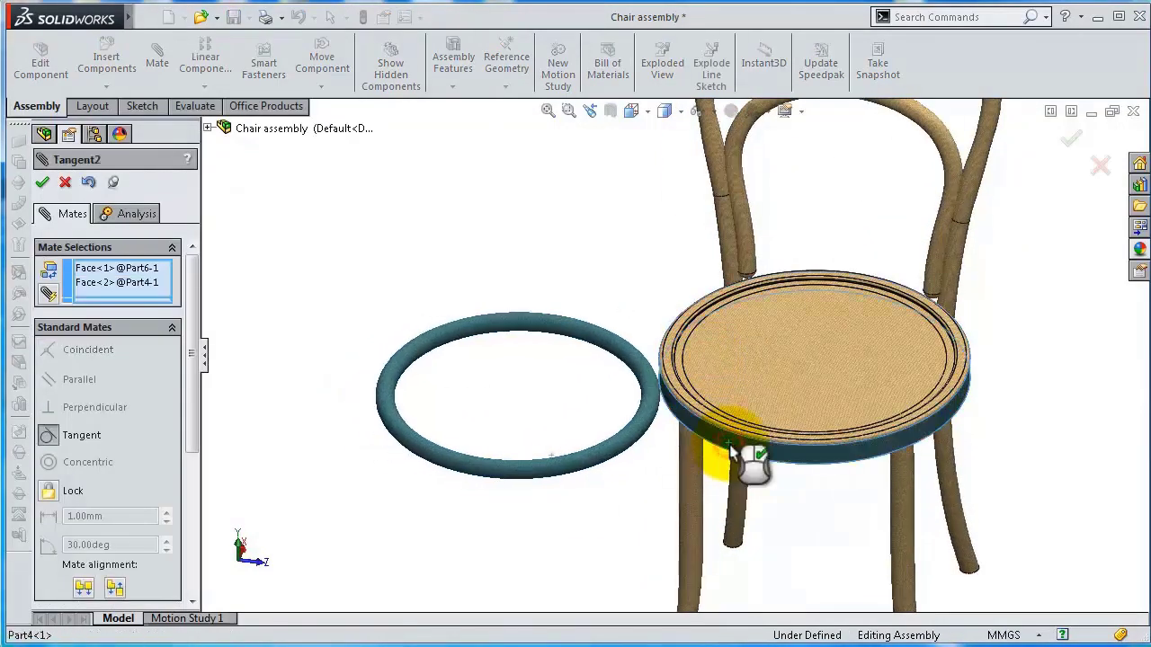
{"action": "left_click", "coordinate": [823, 475]}
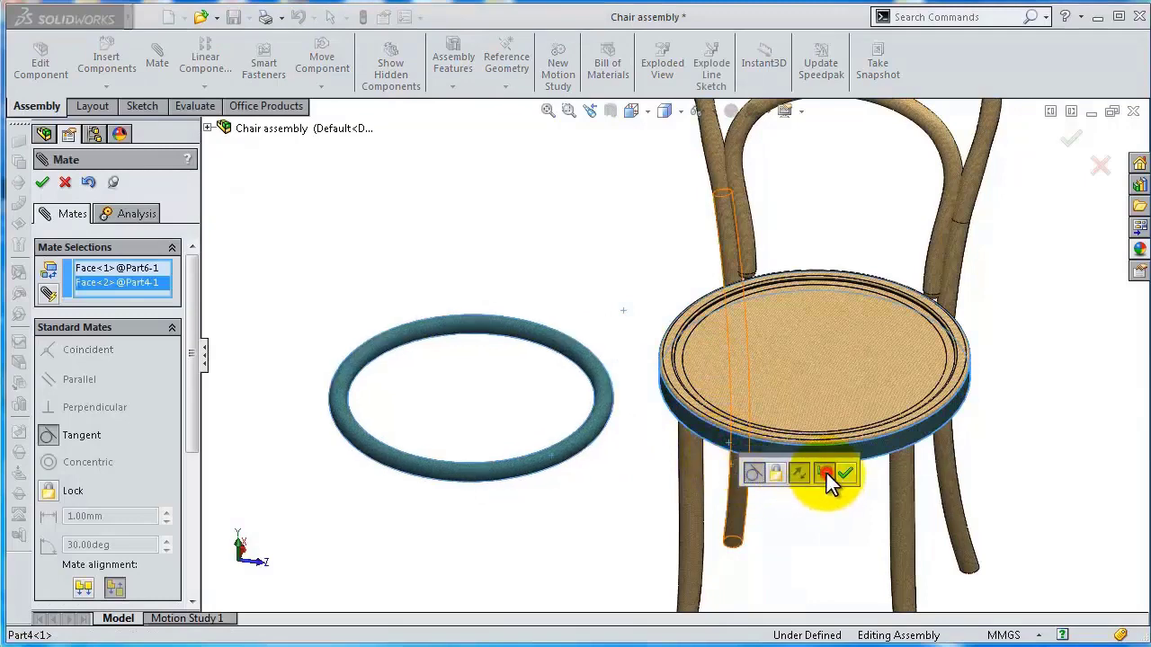
{"action": "left_click", "coordinate": [66, 184]}
Step: Mate Part6's Front Plane coincident with the assembly Front Plane, creating Coincident13
{"action": "left_click_drag", "start_coordinate": [196, 463], "coordinate": [203, 509]}
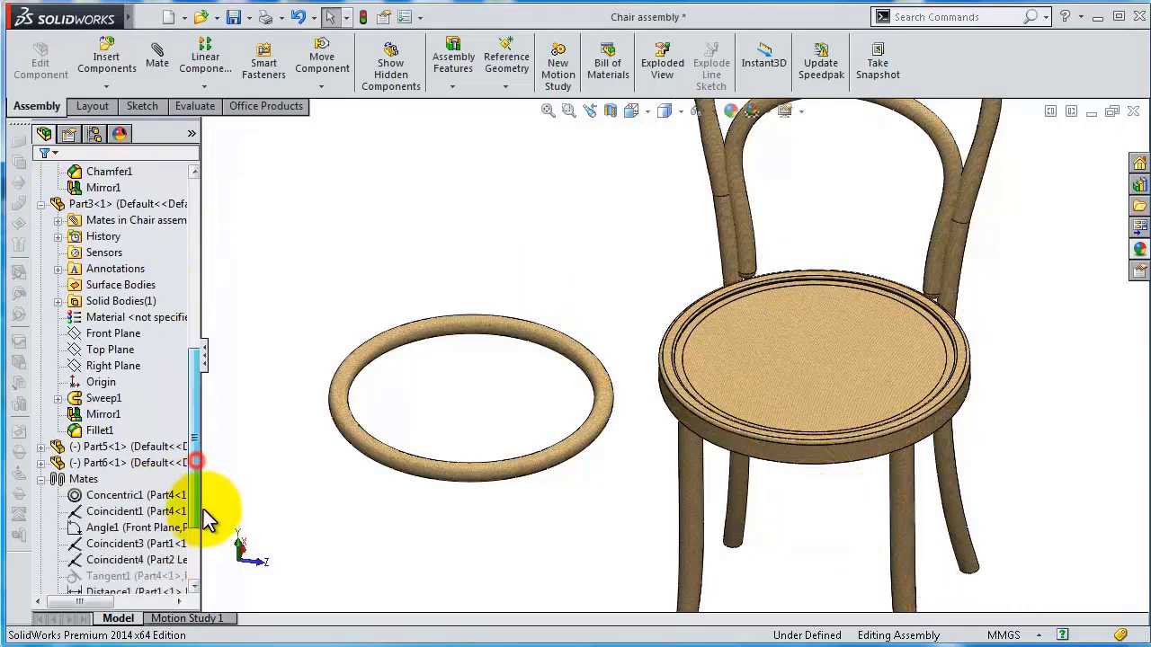
{"action": "left_click", "coordinate": [41, 447]}
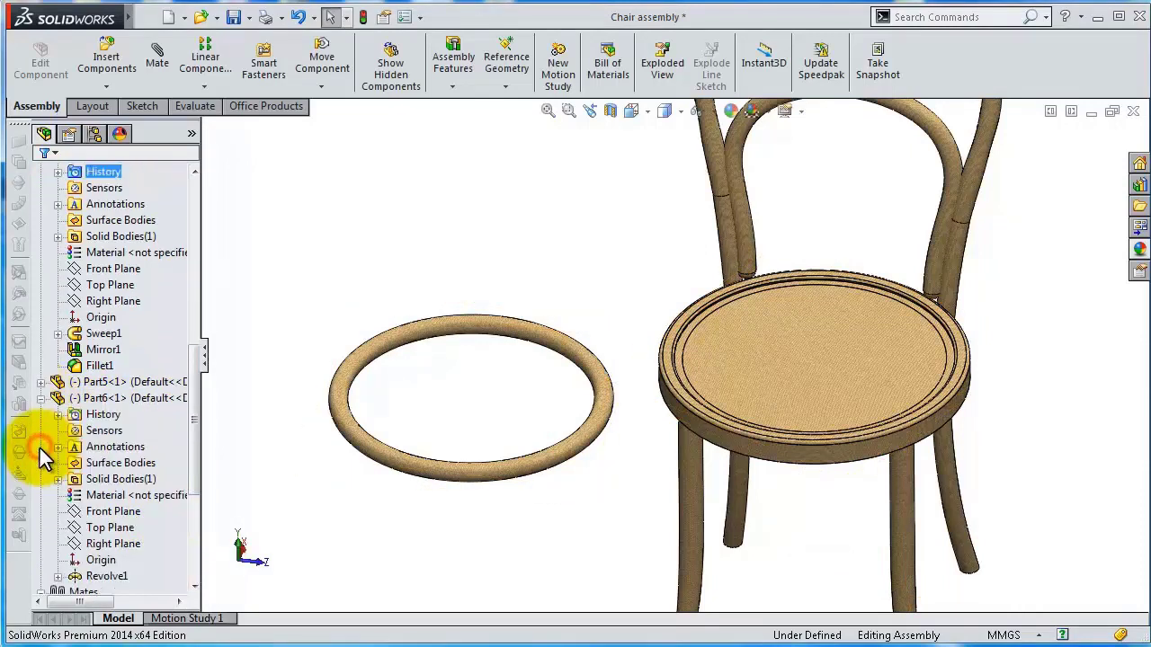
{"action": "left_click", "coordinate": [138, 514]}
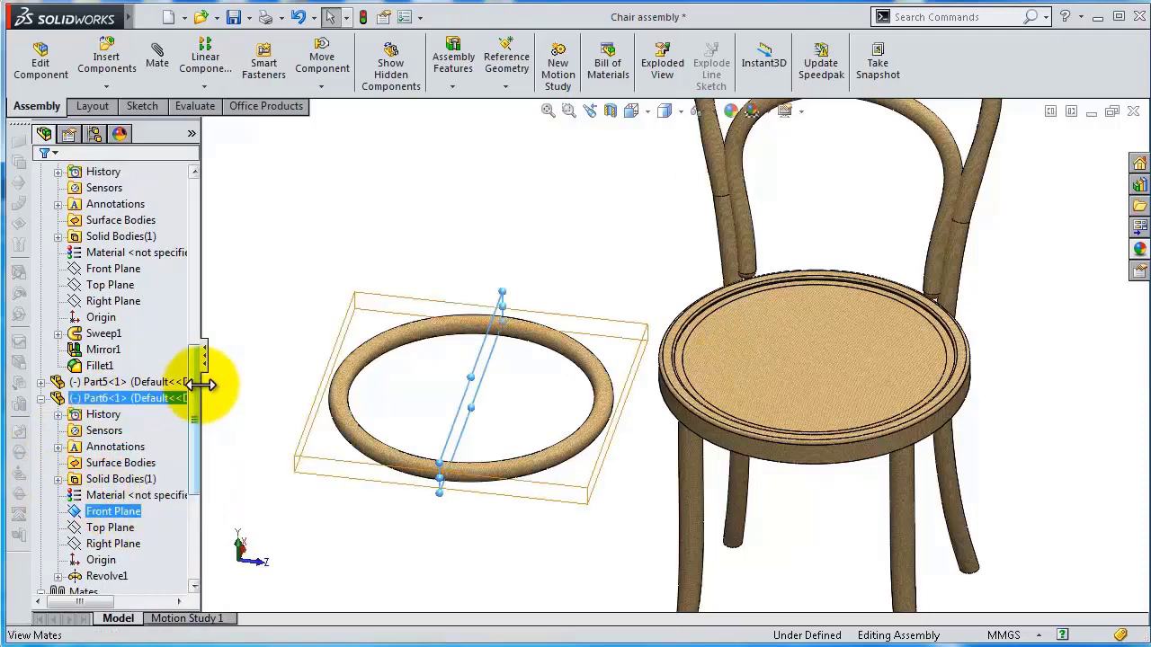
{"action": "left_click_drag", "start_coordinate": [206, 386], "coordinate": [207, 179]}
{"action": "left_click", "coordinate": [116, 239]}
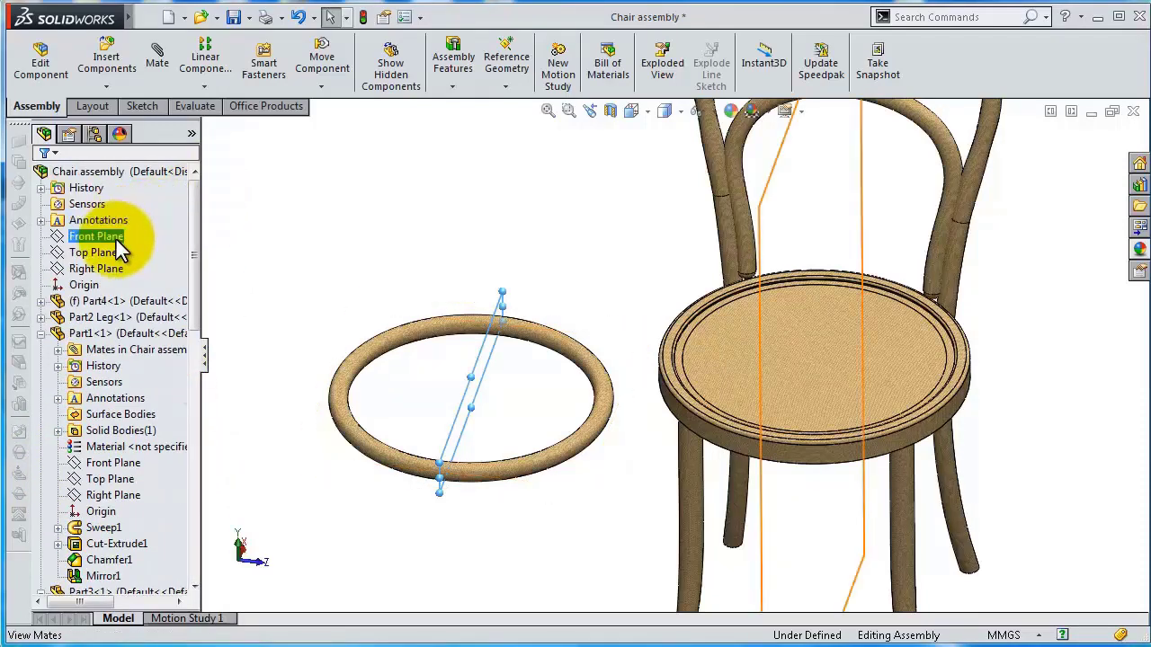
{"action": "left_click", "coordinate": [127, 184]}
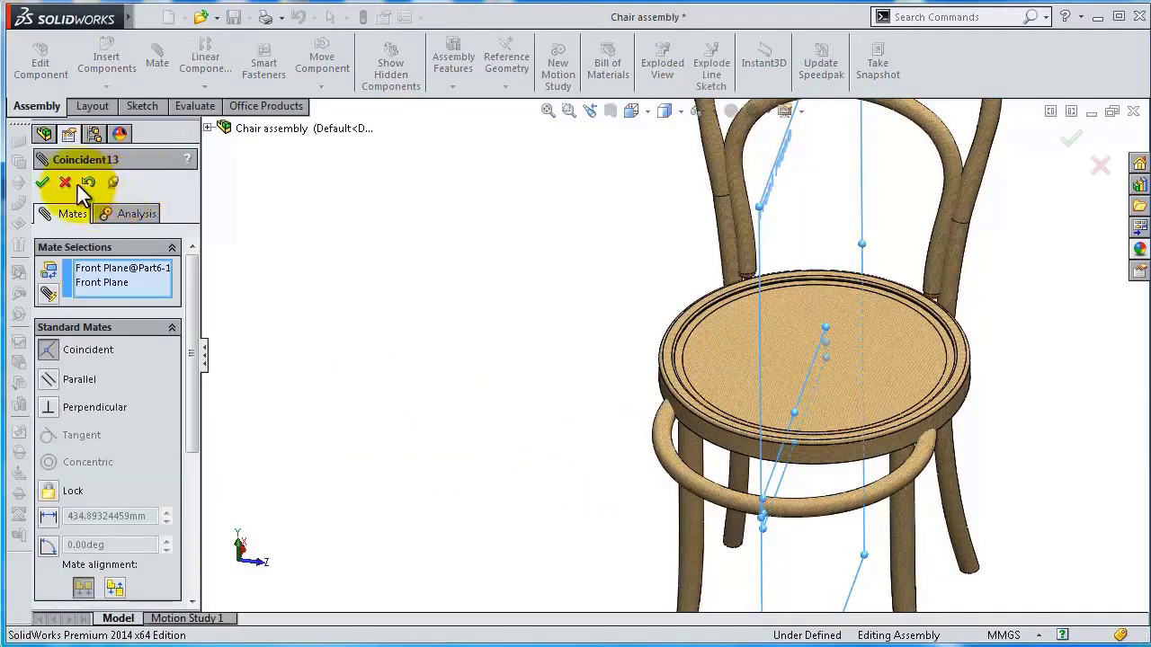
{"action": "left_click", "coordinate": [41, 182]}
{"action": "middle_click_drag", "start_coordinate": [700, 562], "coordinate": [924, 354]}
{"action": "key", "text": "Escape"}
Step: Nudge the Part6 brace ring so it sits level around the legs below the seat
{"action": "scroll", "coordinate": [877, 370], "scroll_direction": "down", "scroll_amount": 2}
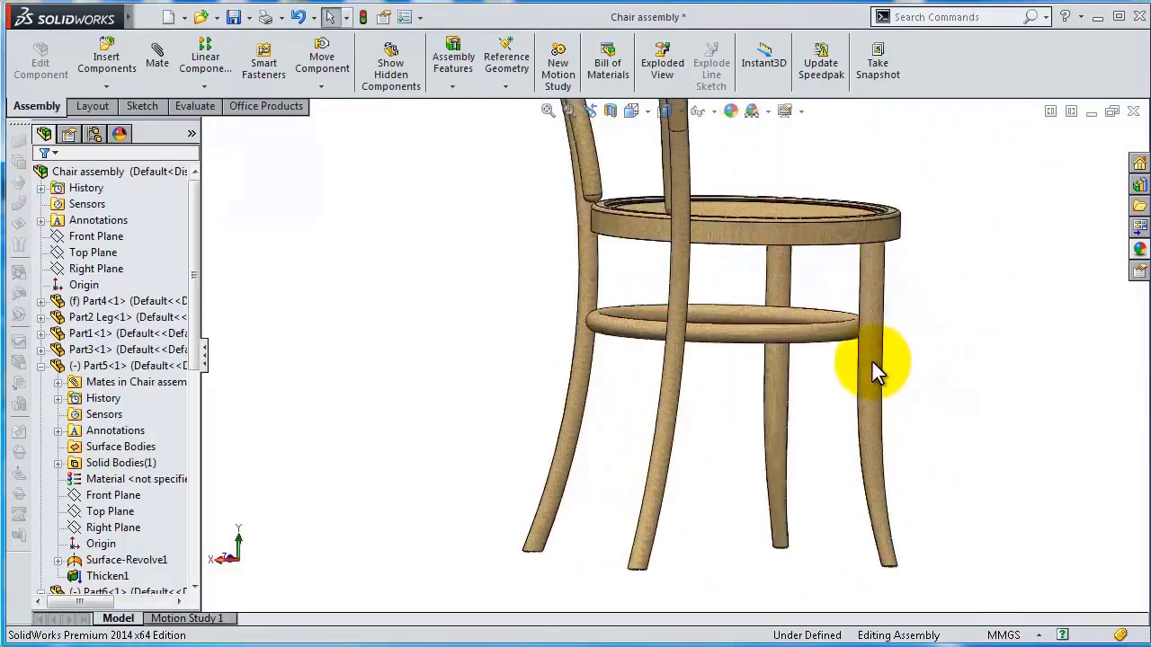
{"action": "left_click_drag", "start_coordinate": [836, 348], "coordinate": [825, 346]}
{"action": "scroll", "coordinate": [825, 346], "scroll_direction": "down", "scroll_amount": 2}
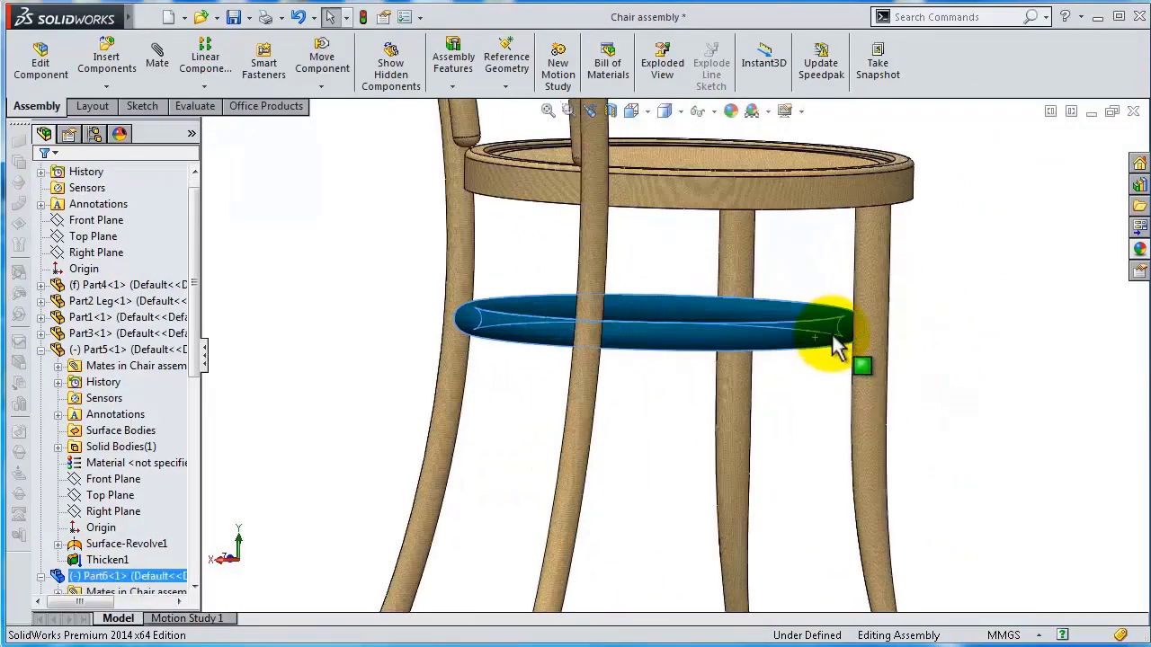
{"action": "mouse_move", "coordinate": [825, 346]}
{"action": "middle_mouse_down"}
{"action": "mouse_move", "coordinate": [822, 373]}
{"action": "mouse_move", "coordinate": [828, 309]}
{"action": "mouse_move", "coordinate": [809, 296]}
{"action": "mouse_move", "coordinate": [761, 303]}
{"action": "mouse_move", "coordinate": [873, 242]}
{"action": "mouse_move", "coordinate": [892, 281]}
{"action": "middle_mouse_up"}
{"action": "scroll", "coordinate": [828, 309], "scroll_direction": "down", "scroll_amount": 4}
{"action": "scroll", "coordinate": [828, 290], "scroll_direction": "up", "scroll_amount": 2}
{"action": "scroll", "coordinate": [809, 306], "scroll_direction": "up", "scroll_amount": 3}
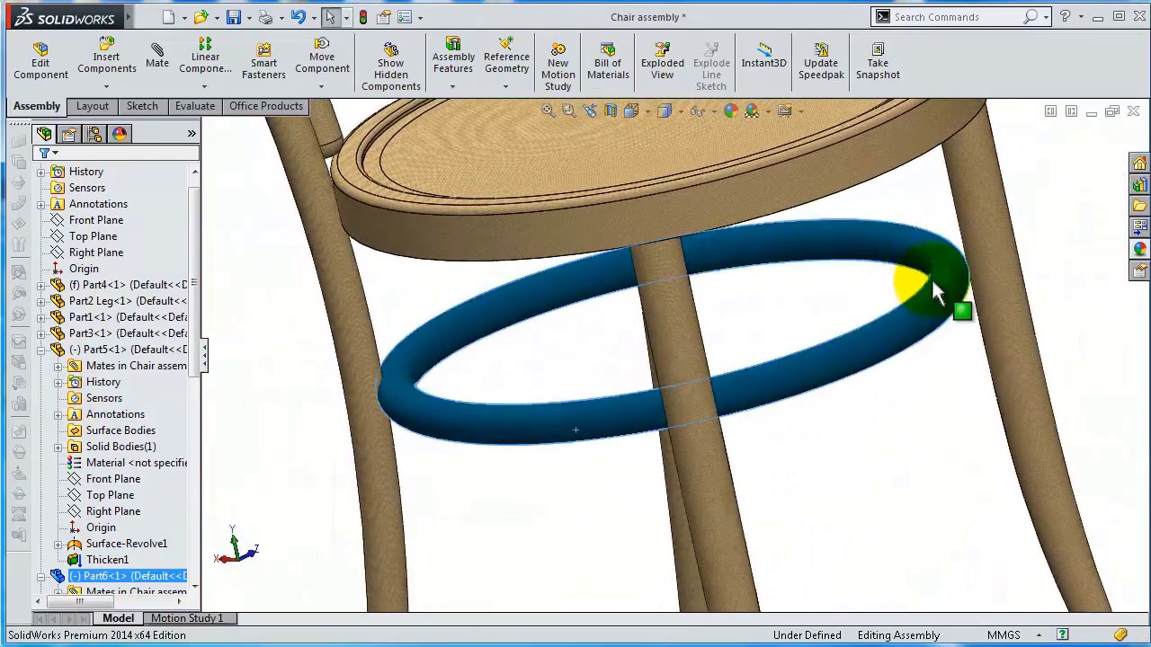
{"action": "middle_click_drag", "start_coordinate": [546, 329], "coordinate": [480, 330]}
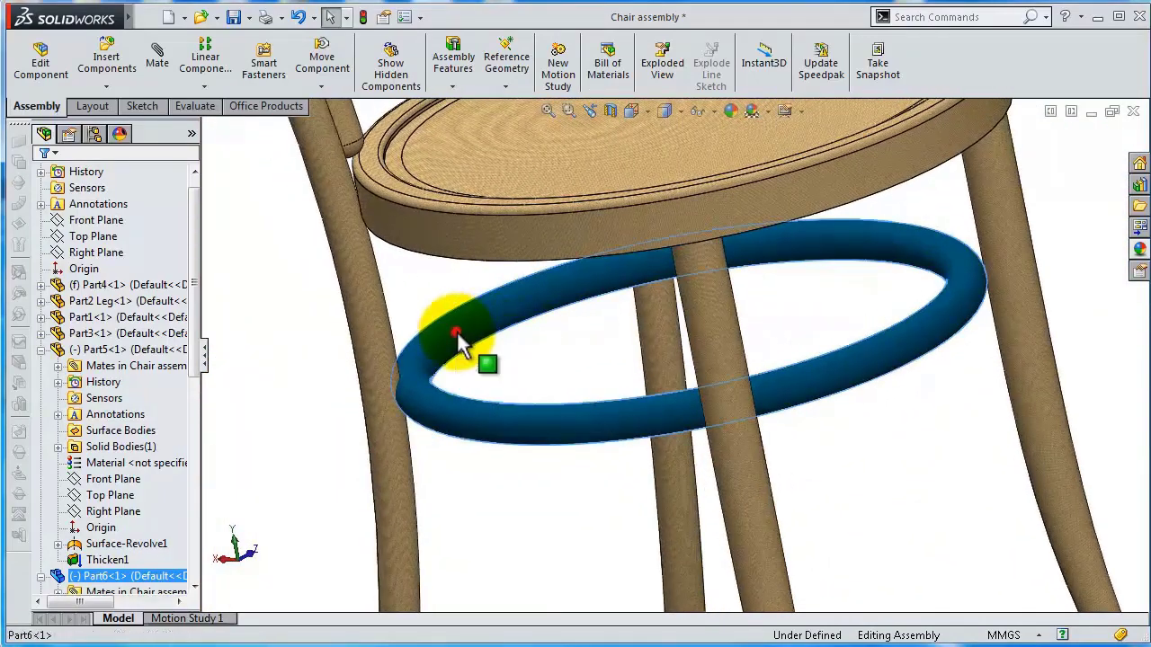
{"action": "left_click_drag", "start_coordinate": [456, 334], "coordinate": [464, 338]}
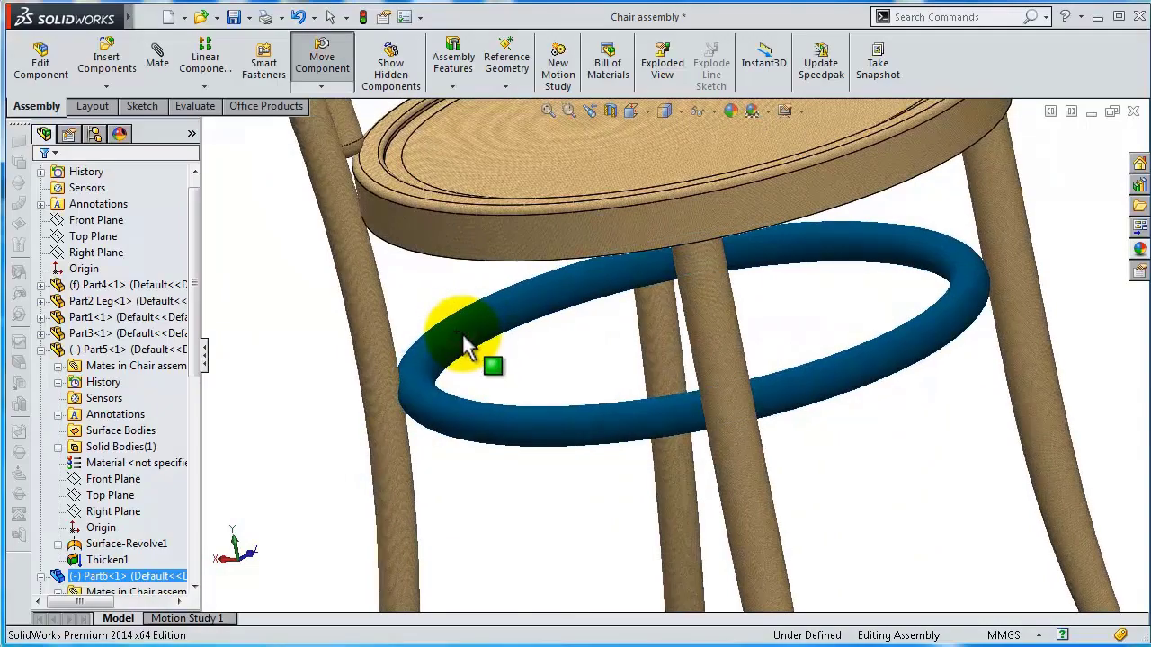
{"action": "mouse_move", "coordinate": [506, 347]}
{"action": "middle_mouse_down"}
{"action": "mouse_move", "coordinate": [634, 314]}
{"action": "mouse_move", "coordinate": [683, 334]}
{"action": "mouse_move", "coordinate": [647, 339]}
{"action": "mouse_move", "coordinate": [639, 314]}
{"action": "mouse_move", "coordinate": [616, 315]}
{"action": "middle_mouse_up"}
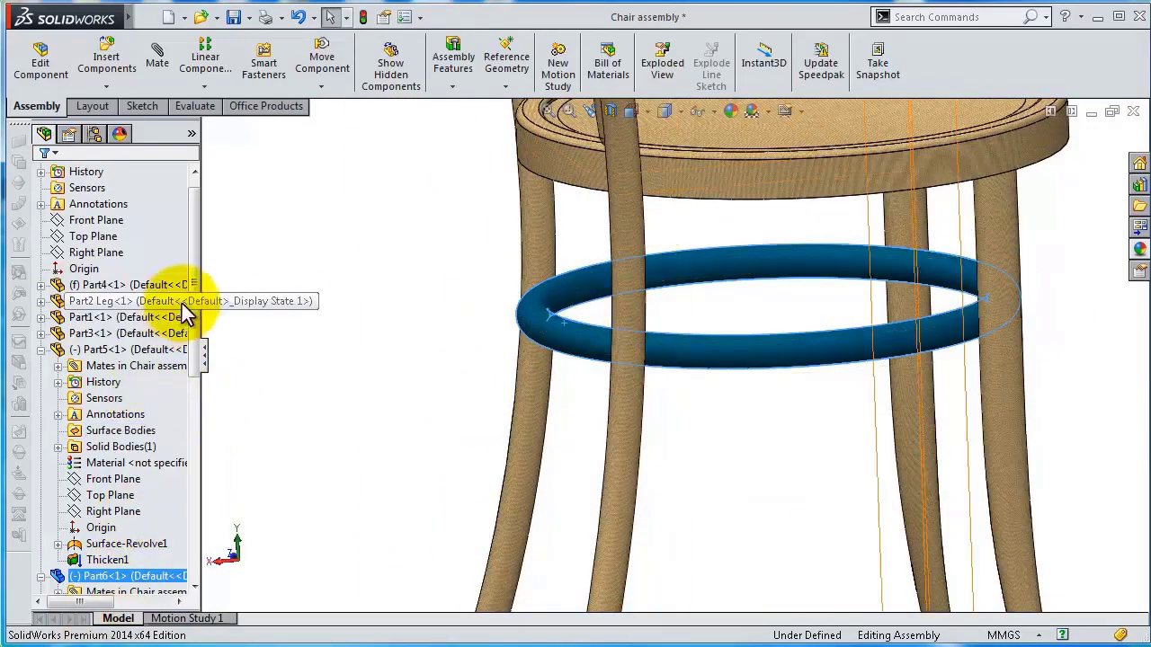
{"action": "left_click_drag", "start_coordinate": [192, 304], "coordinate": [191, 433]}
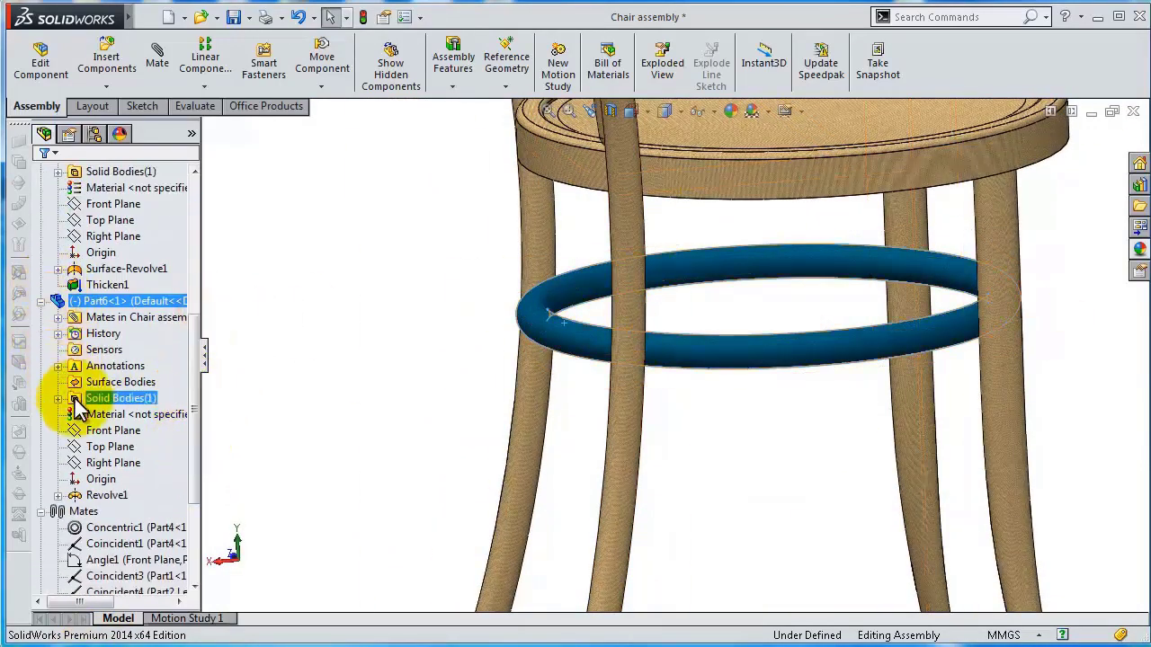
Step: Start a mate between the brace ring's Top Plane and assembly planes, then cancel it
{"action": "left_click", "coordinate": [109, 450]}
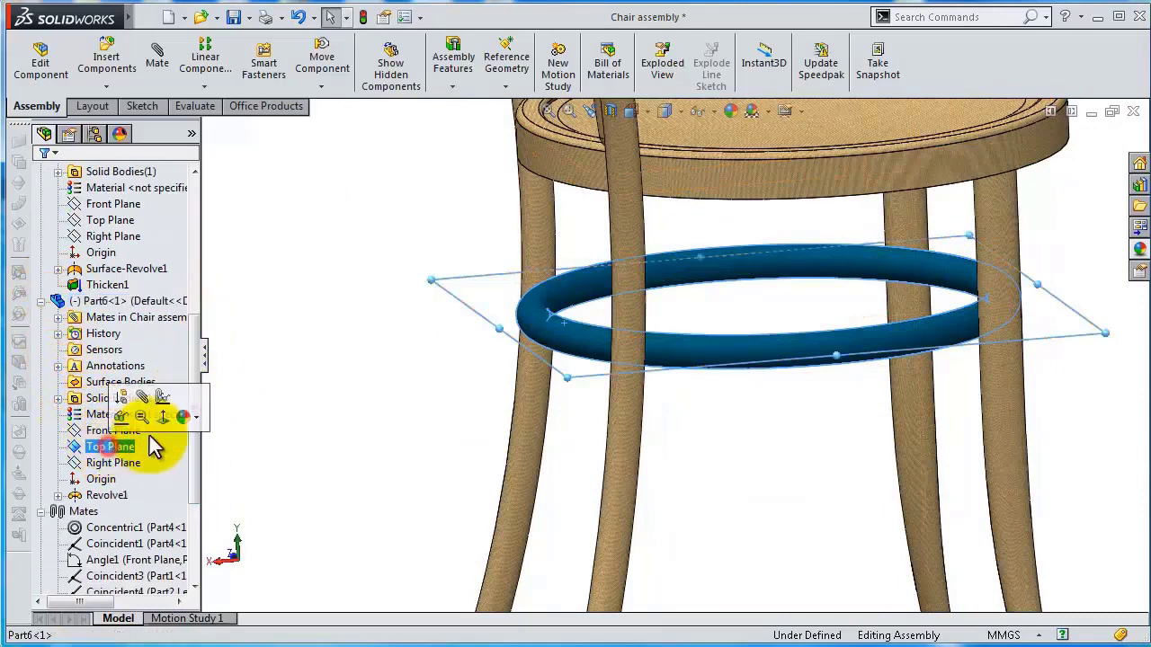
{"action": "left_click", "coordinate": [192, 366]}
{"action": "left_click_drag", "start_coordinate": [198, 337], "coordinate": [201, 149]}
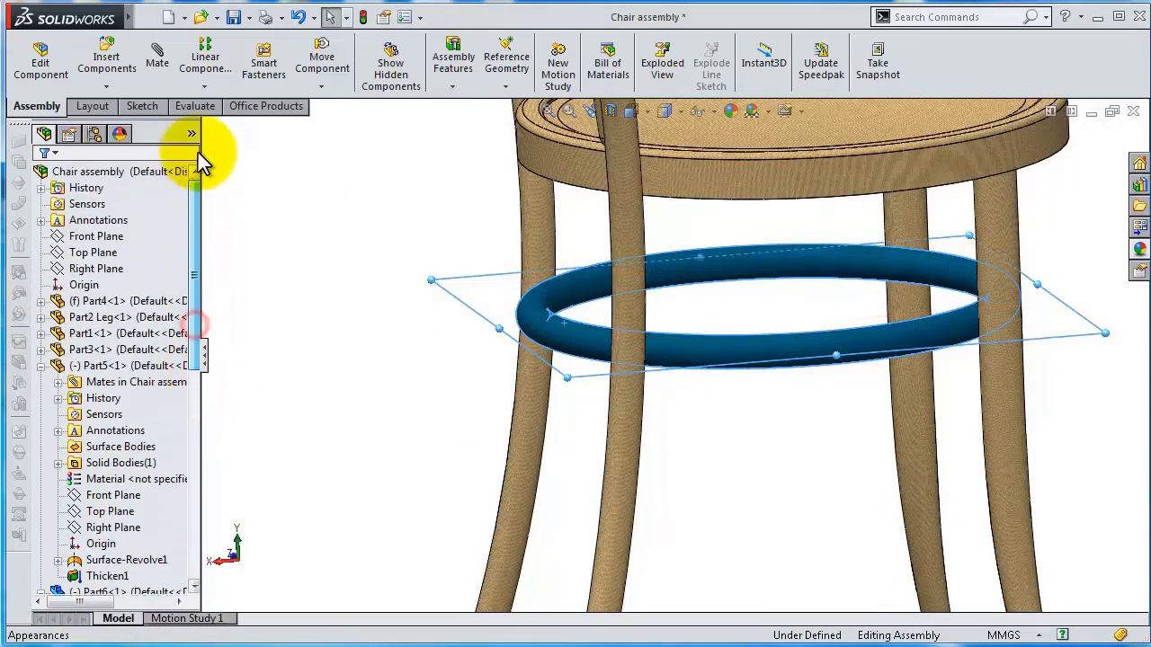
{"action": "left_click", "coordinate": [93, 255]}
{"action": "left_click", "coordinate": [100, 236], "text": "ctrl"}
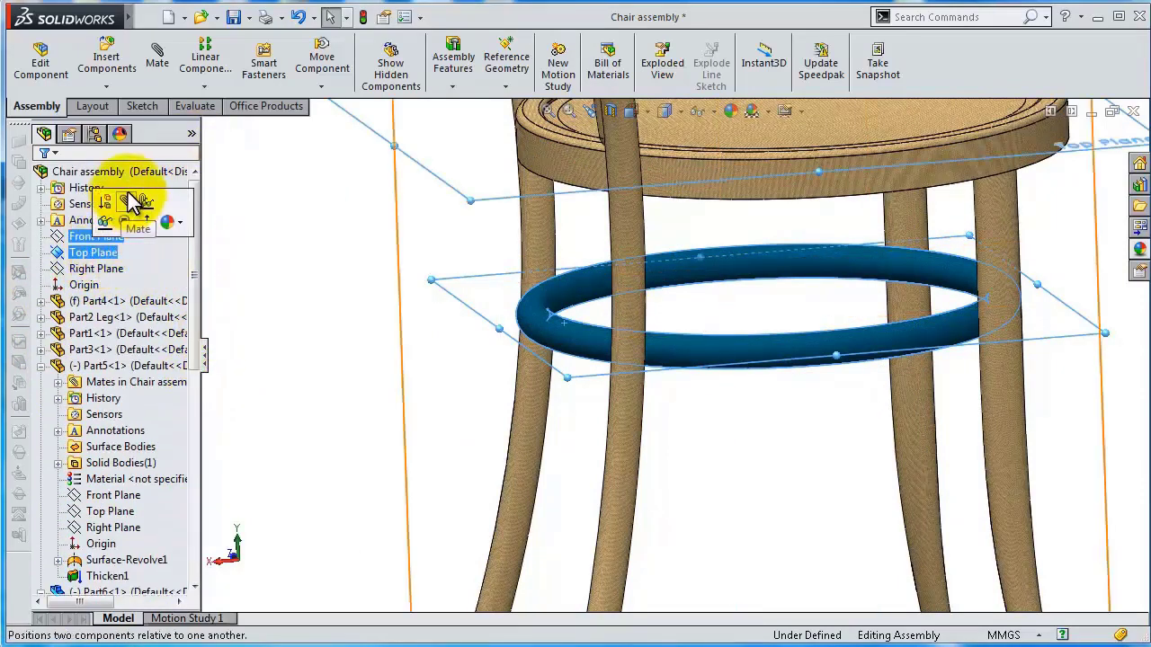
{"action": "left_click", "coordinate": [125, 203]}
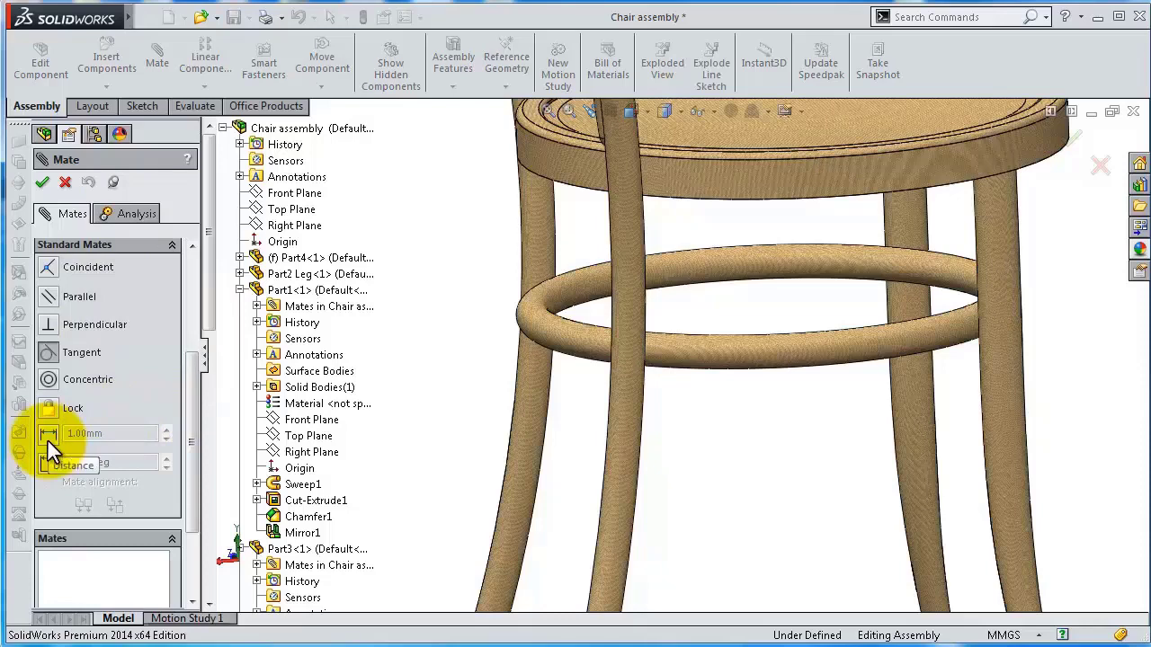
{"action": "left_click_drag", "start_coordinate": [194, 408], "coordinate": [209, 266]}
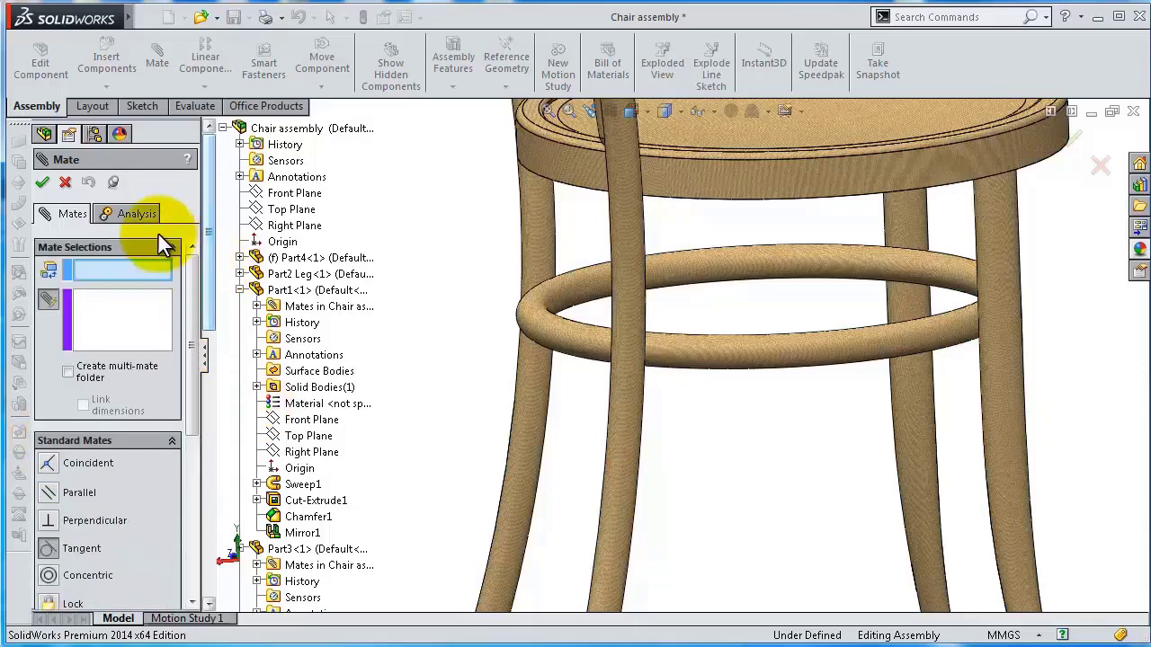
{"action": "left_click", "coordinate": [65, 182]}
Step: Add a 145 mm distance mate between the assembly and Part6 Top Planes
{"action": "left_click", "coordinate": [93, 255]}
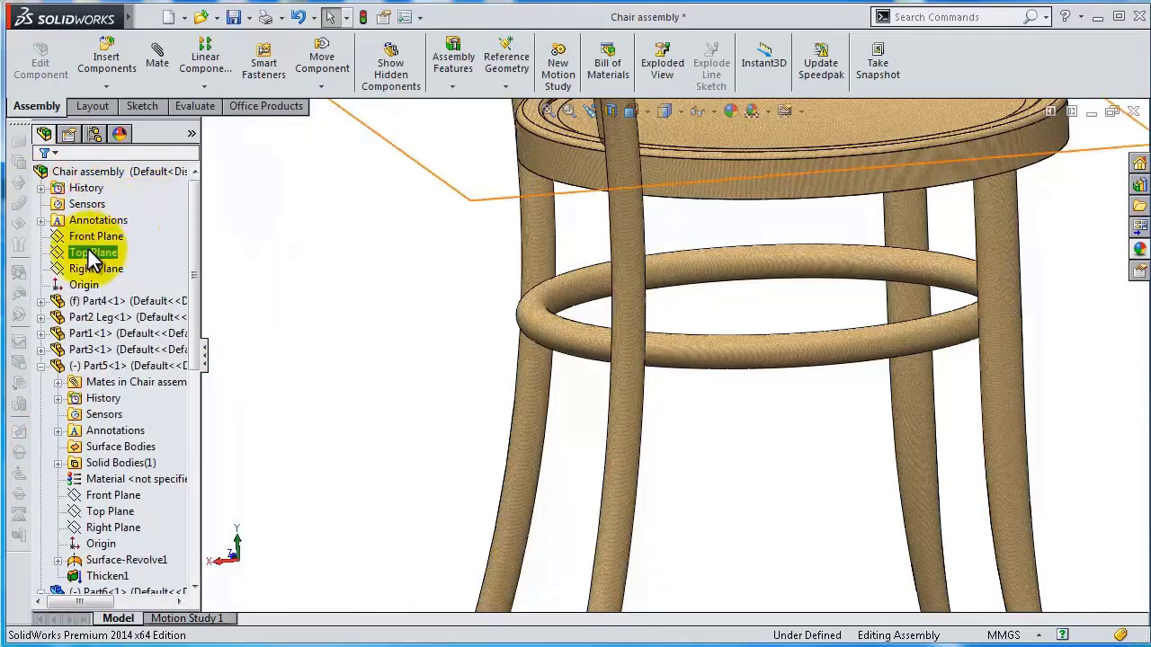
{"action": "left_click_drag", "start_coordinate": [194, 296], "coordinate": [213, 540]}
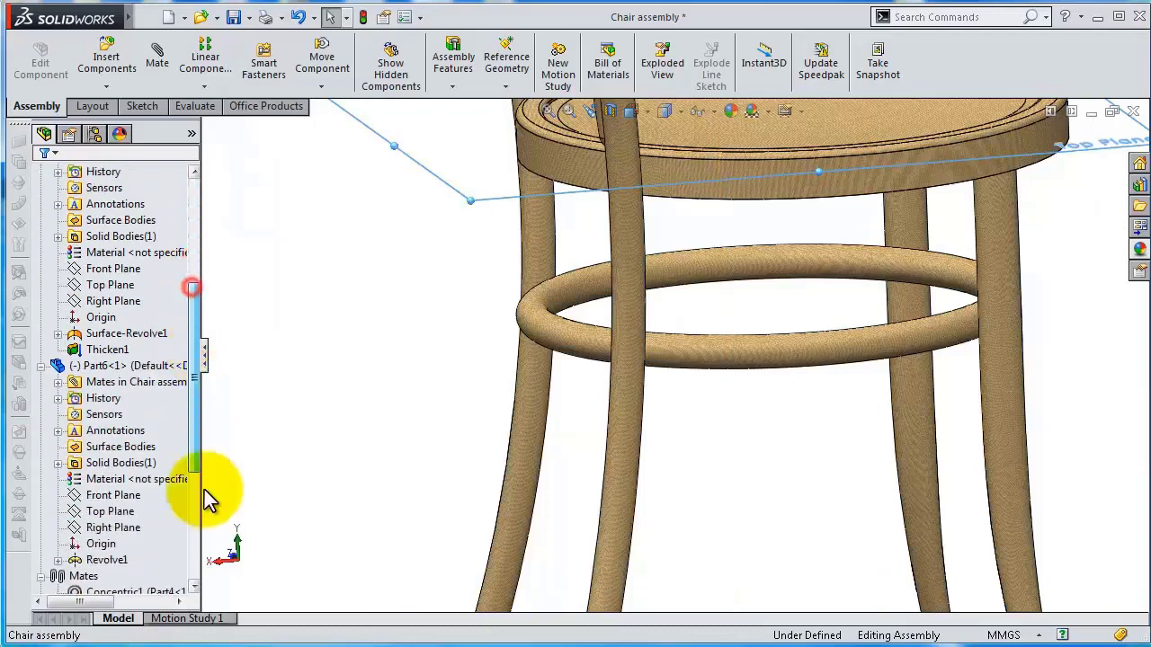
{"action": "left_click", "coordinate": [113, 288]}
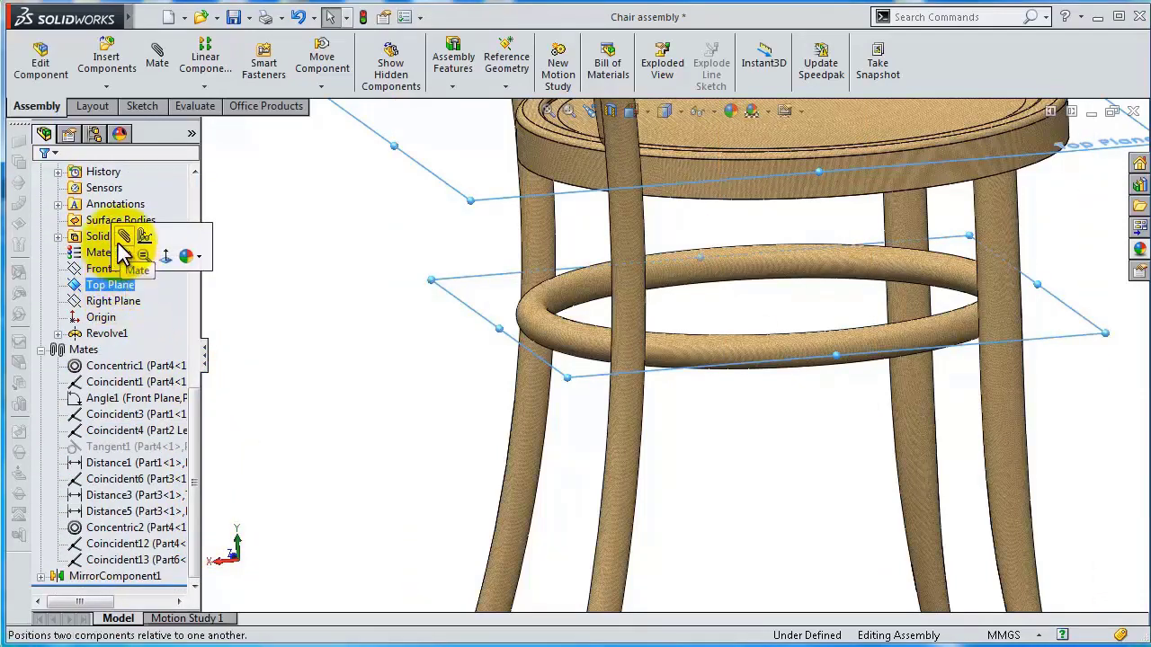
{"action": "left_click", "coordinate": [141, 229]}
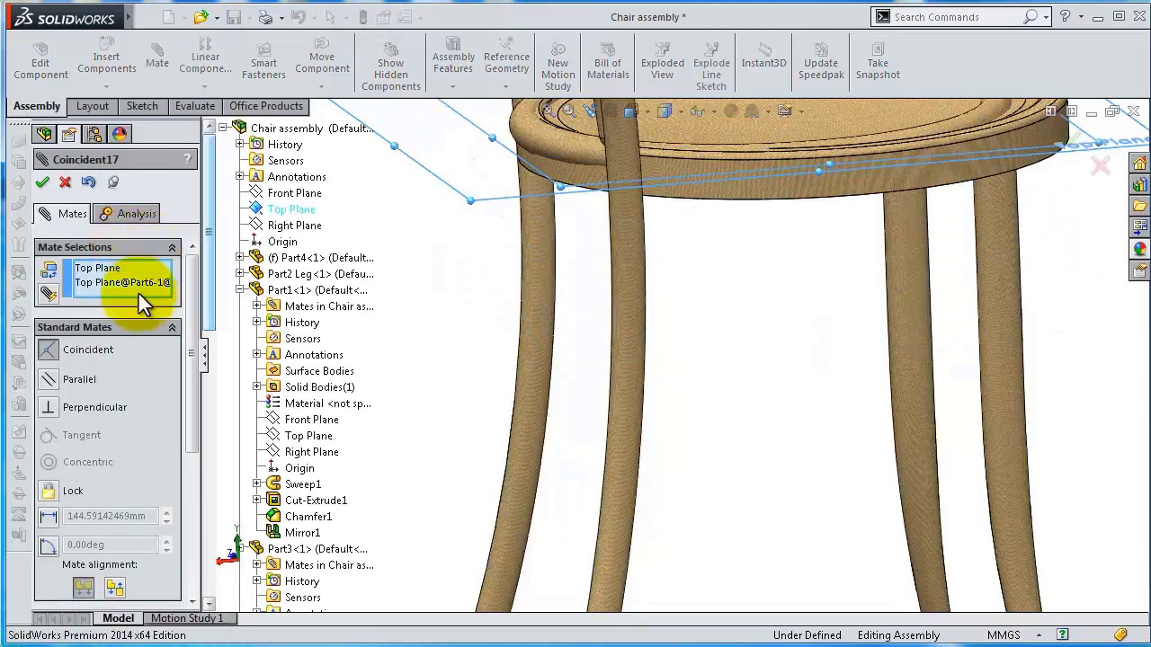
{"action": "left_click", "coordinate": [47, 518]}
{"action": "type", "text": "145"}
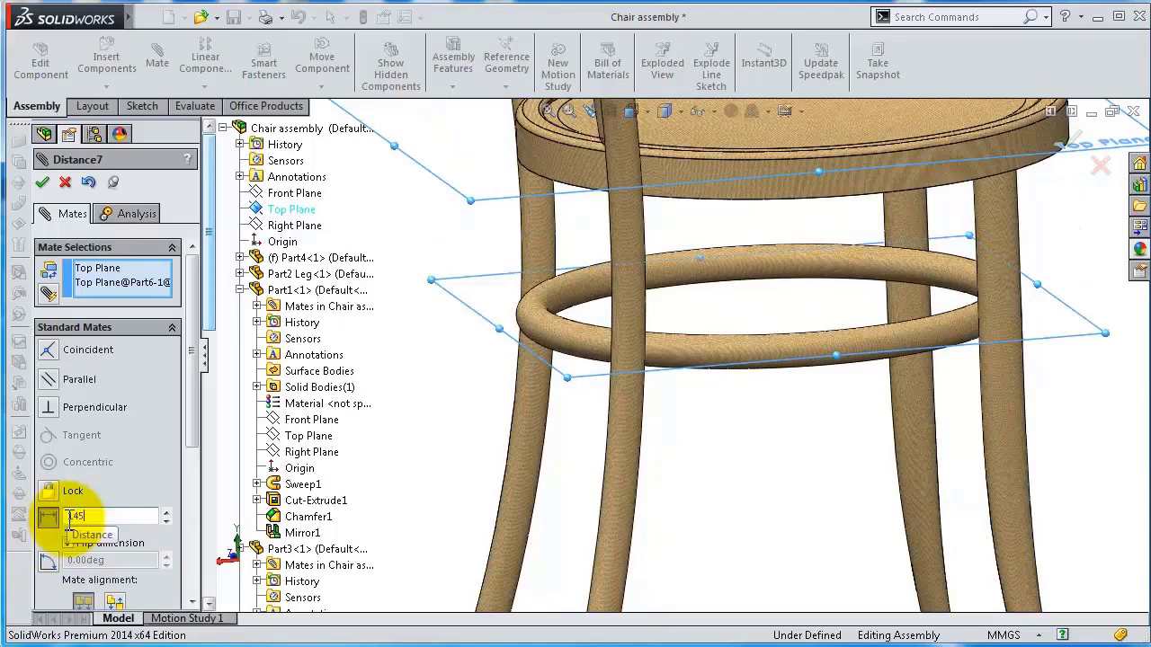
{"action": "key", "text": "Return"}
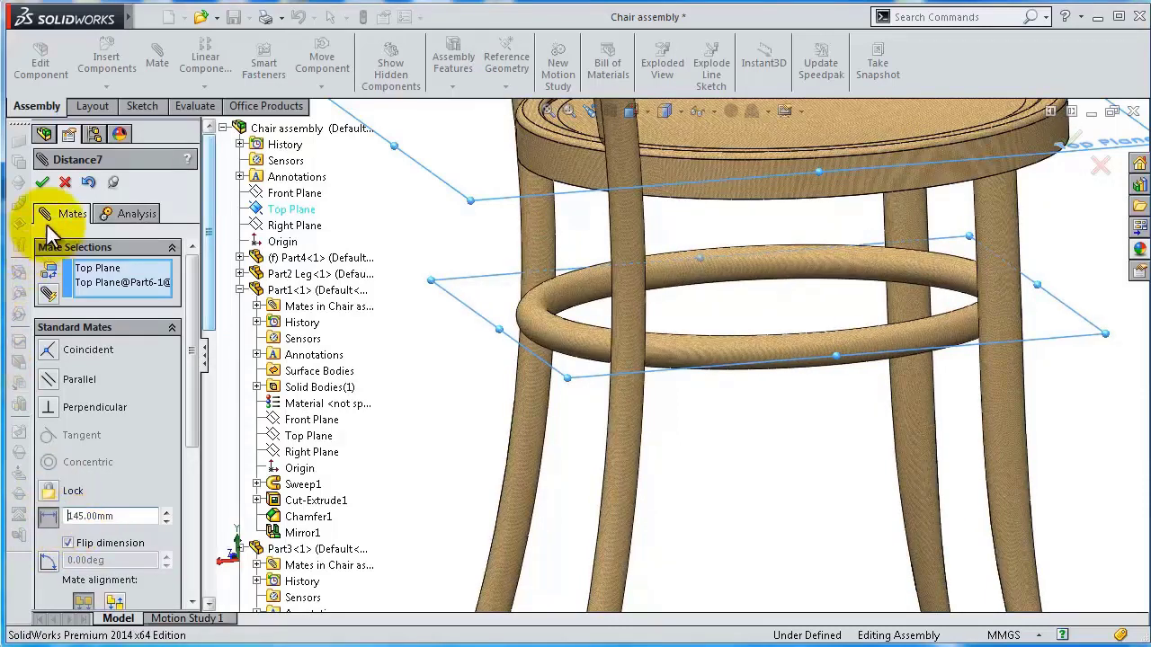
{"action": "left_click", "coordinate": [44, 184]}
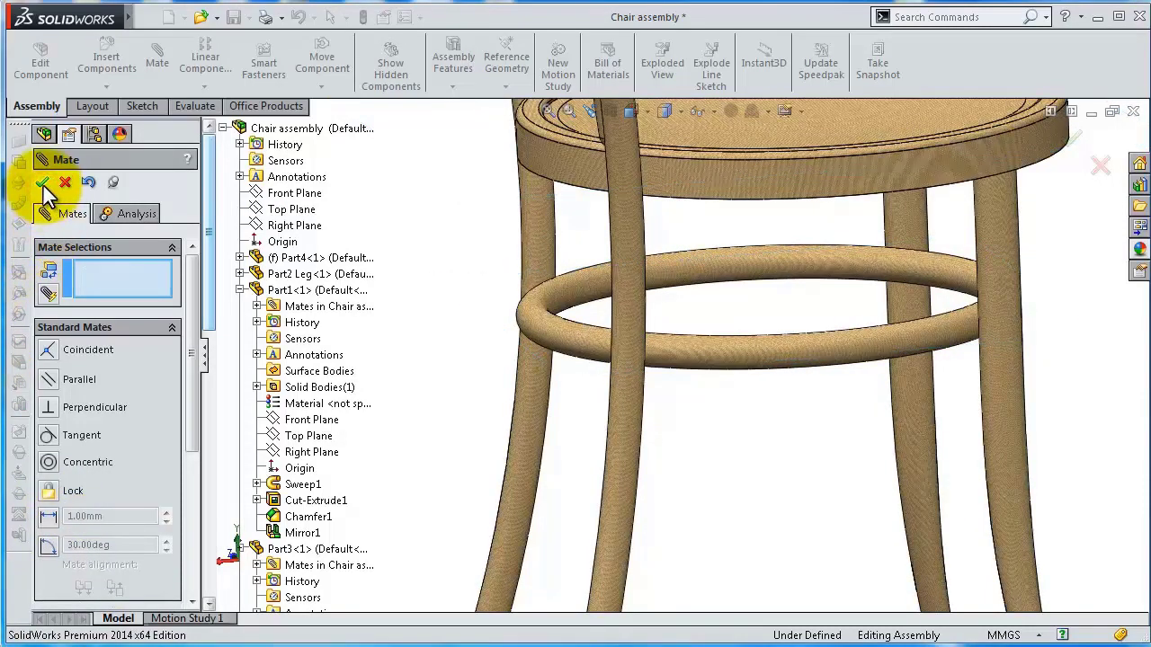
{"action": "left_click", "coordinate": [43, 185]}
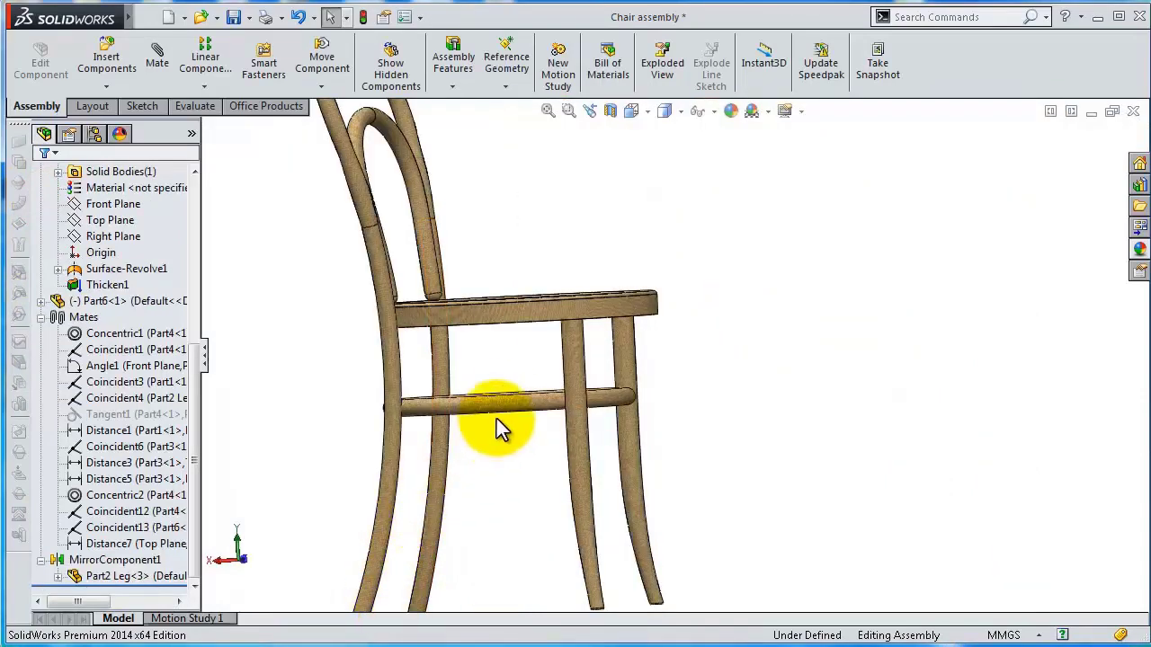
Step: Fix the Part6 brace ring in place and view the whole chair at three-quarter angle
{"action": "right_click", "coordinate": [508, 416]}
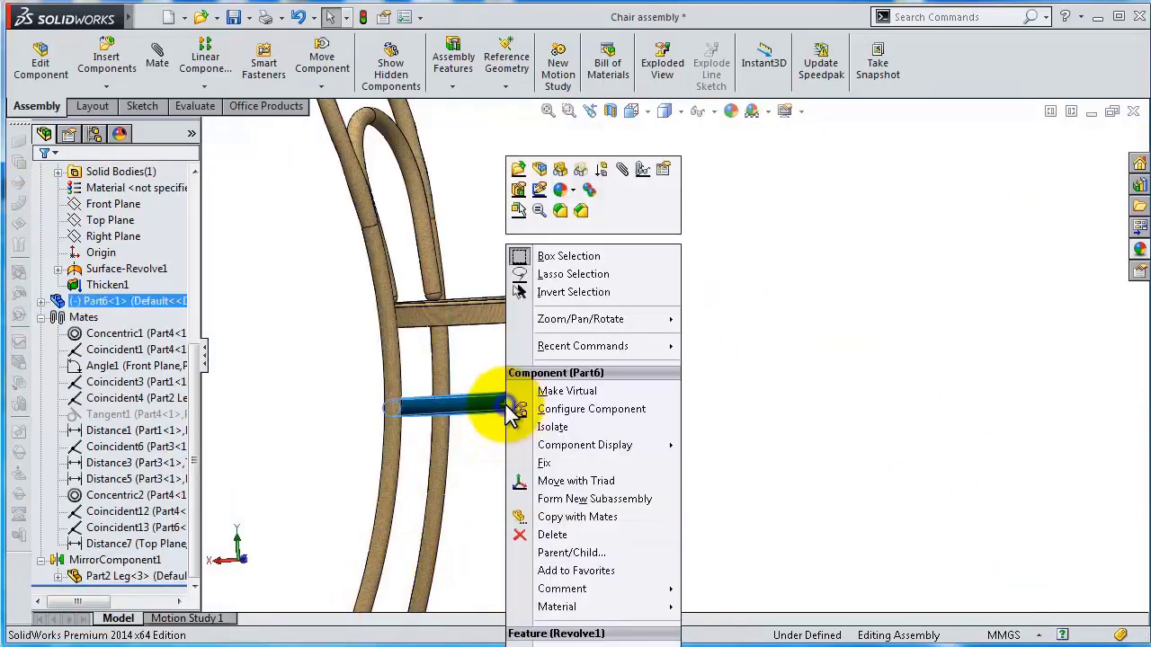
{"action": "left_click", "coordinate": [544, 462]}
{"action": "left_click", "coordinate": [774, 404]}
{"action": "middle_click_drag", "start_coordinate": [774, 403], "coordinate": [707, 441]}
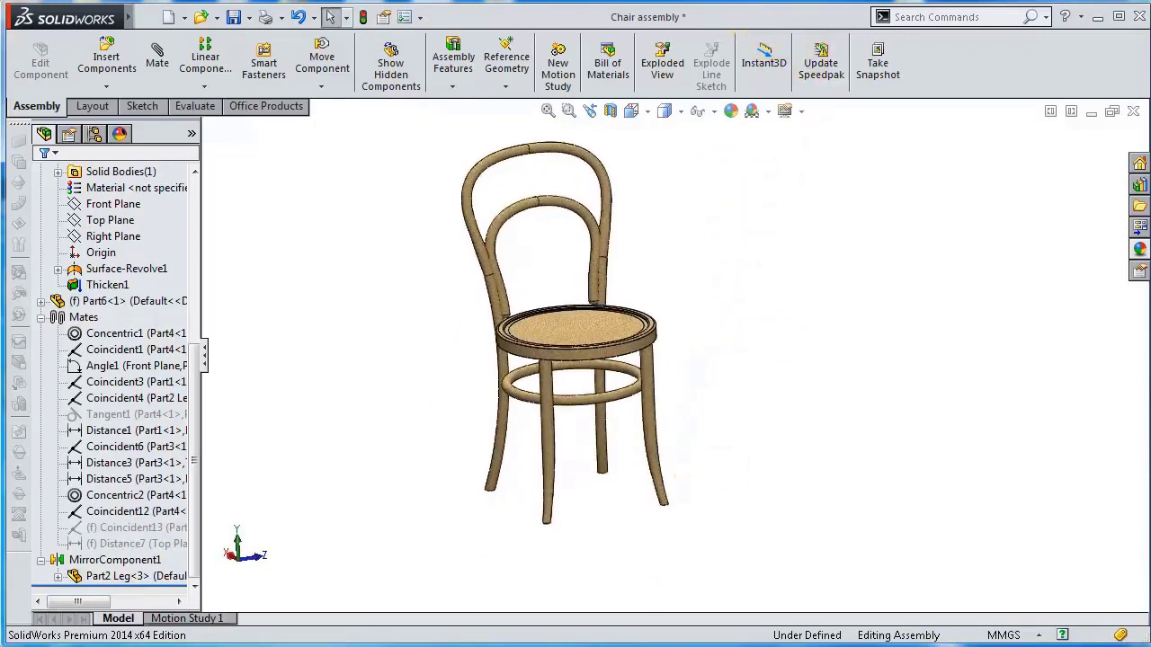
{"action": "mouse_move", "coordinate": [788, 350]}
{"action": "middle_mouse_down"}
{"action": "mouse_move", "coordinate": [783, 330]}
{"action": "mouse_move", "coordinate": [732, 333]}
{"action": "mouse_move", "coordinate": [689, 319]}
{"action": "mouse_move", "coordinate": [514, 342]}
{"action": "mouse_move", "coordinate": [342, 390]}
{"action": "mouse_move", "coordinate": [514, 351]}
{"action": "mouse_move", "coordinate": [603, 437]}
{"action": "mouse_move", "coordinate": [608, 529]}
{"action": "mouse_move", "coordinate": [641, 399]}
{"action": "mouse_move", "coordinate": [681, 411]}
{"action": "mouse_move", "coordinate": [647, 470]}
{"action": "middle_mouse_up"}
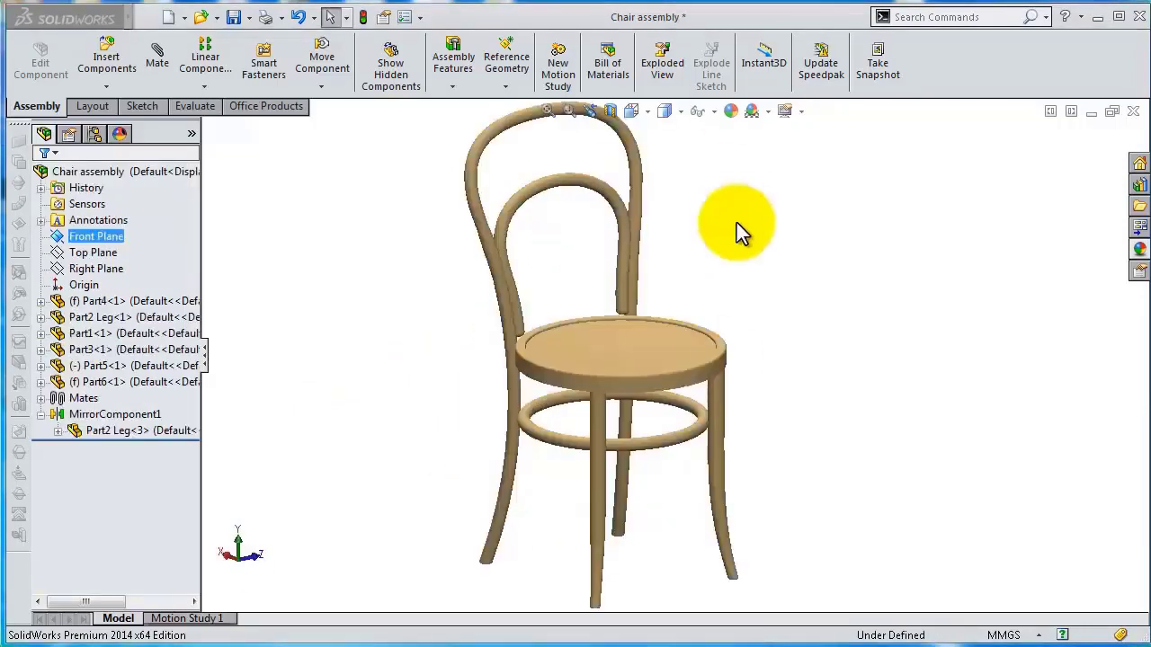
{"action": "mouse_move", "coordinate": [691, 515]}
{"action": "middle_mouse_down"}
{"action": "mouse_move", "coordinate": [688, 462]}
{"action": "mouse_move", "coordinate": [535, 475]}
{"action": "mouse_move", "coordinate": [566, 470]}
{"action": "mouse_move", "coordinate": [647, 585]}
{"action": "mouse_move", "coordinate": [637, 624]}
{"action": "mouse_move", "coordinate": [750, 393]}
{"action": "middle_mouse_up"}
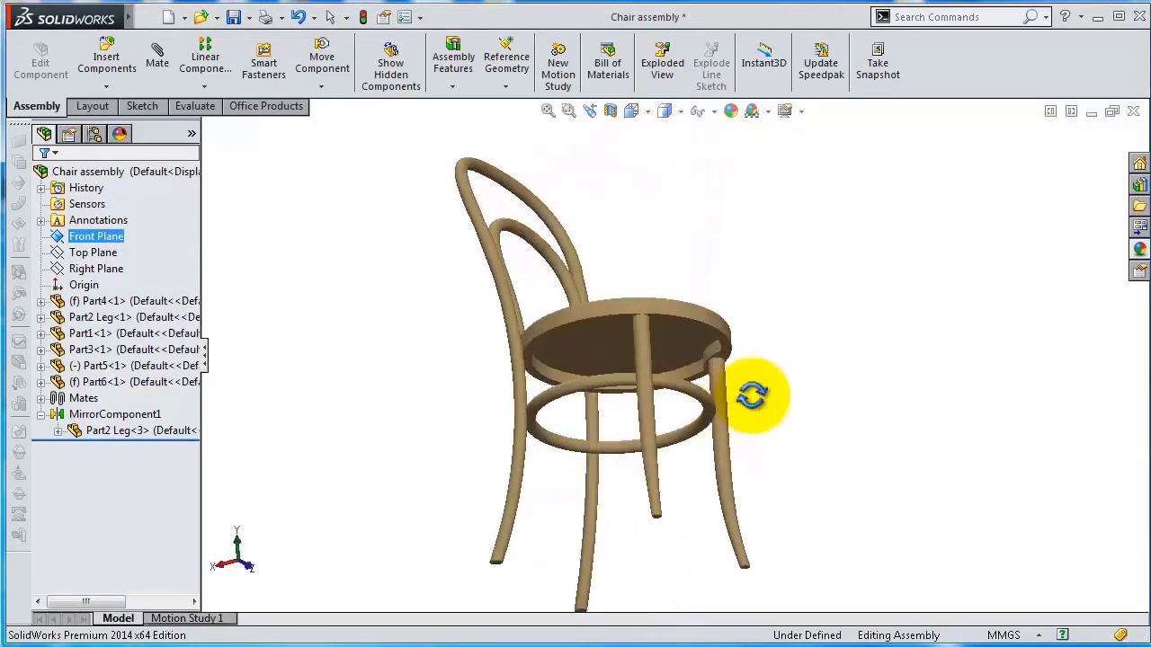